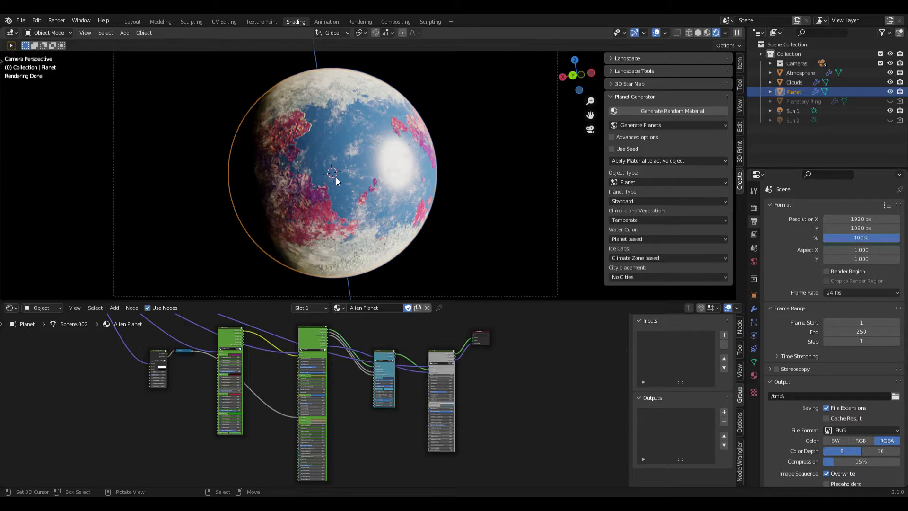
Set the planet generator's climate and vegetation to Alien and generate several random materials for the planet
left_click(635, 221)
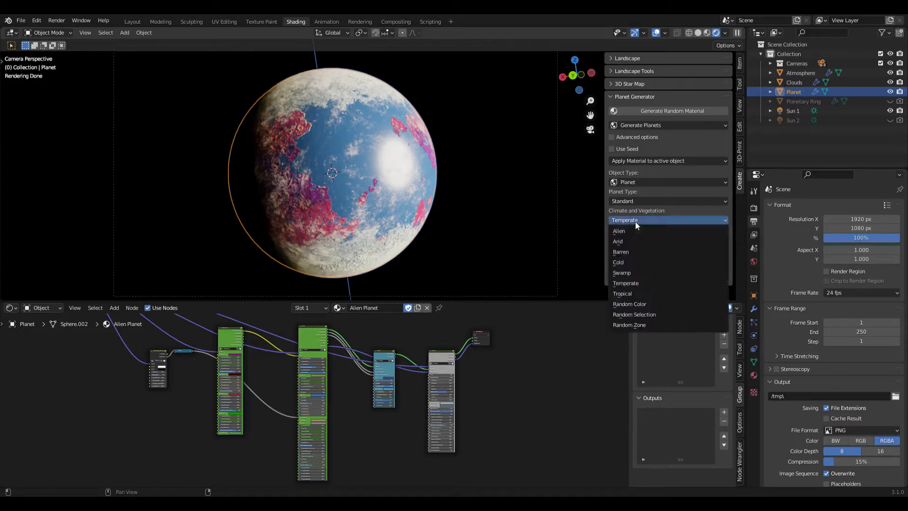
left_click(634, 232)
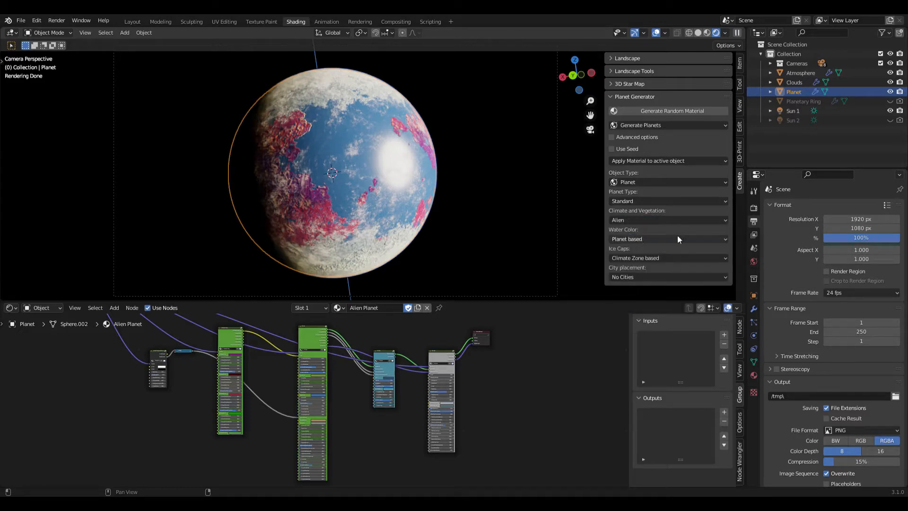
left_click(648, 111)
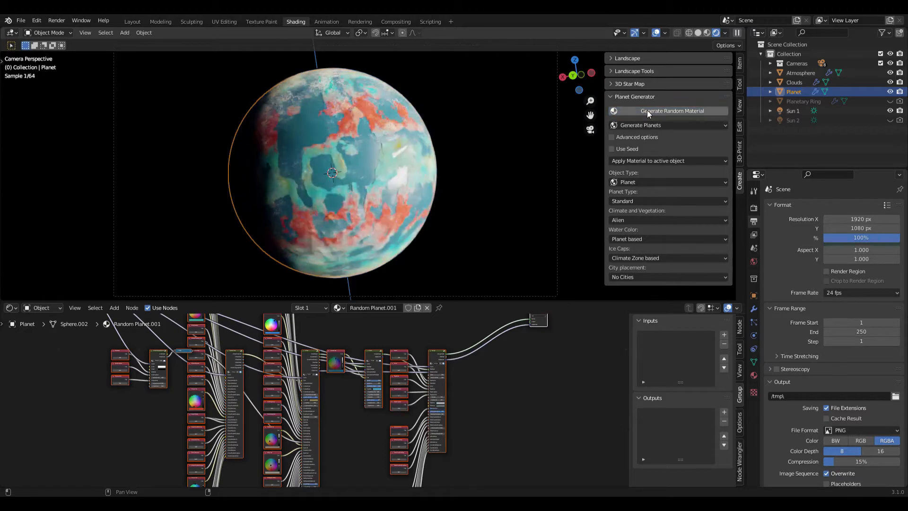
left_click(647, 111)
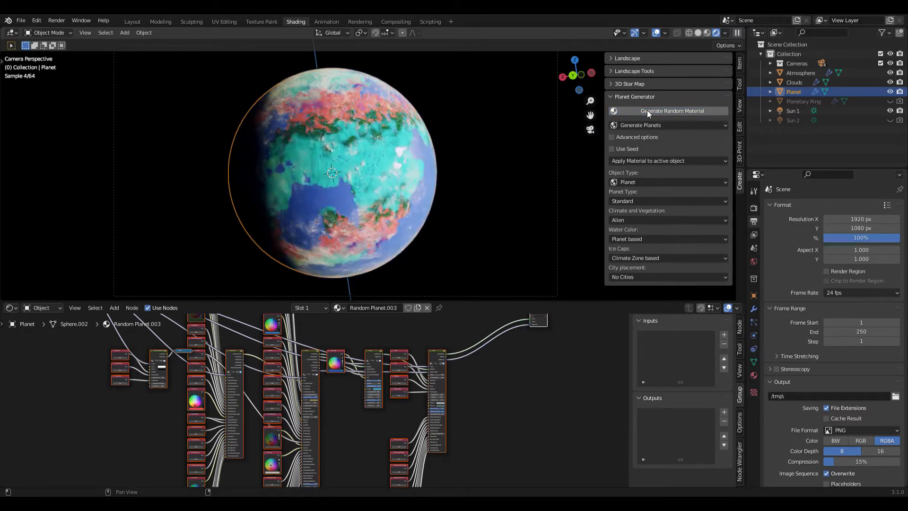
left_click(647, 110)
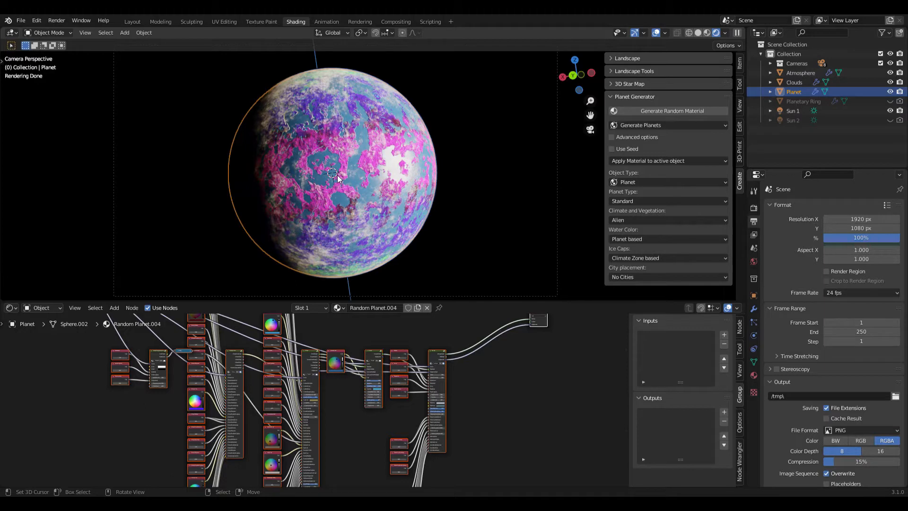
Hide the Atmosphere and Clouds objects and replace the planet's material with a new blank one
left_click_drag(890, 73, 890, 82)
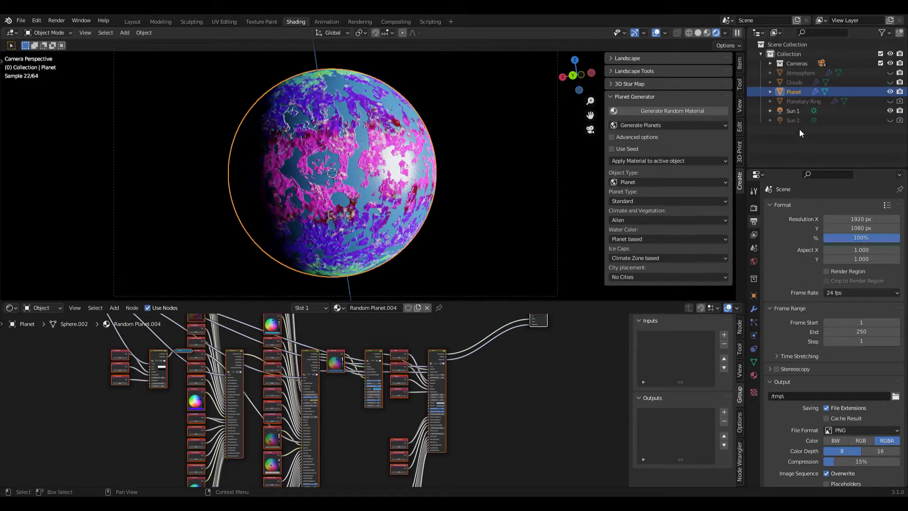
left_click(753, 375)
left_click(881, 246)
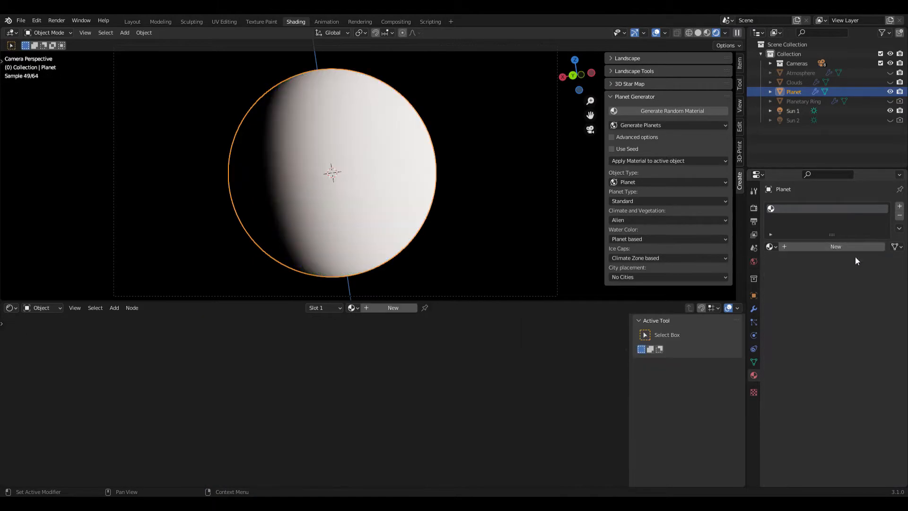
left_click(793, 250)
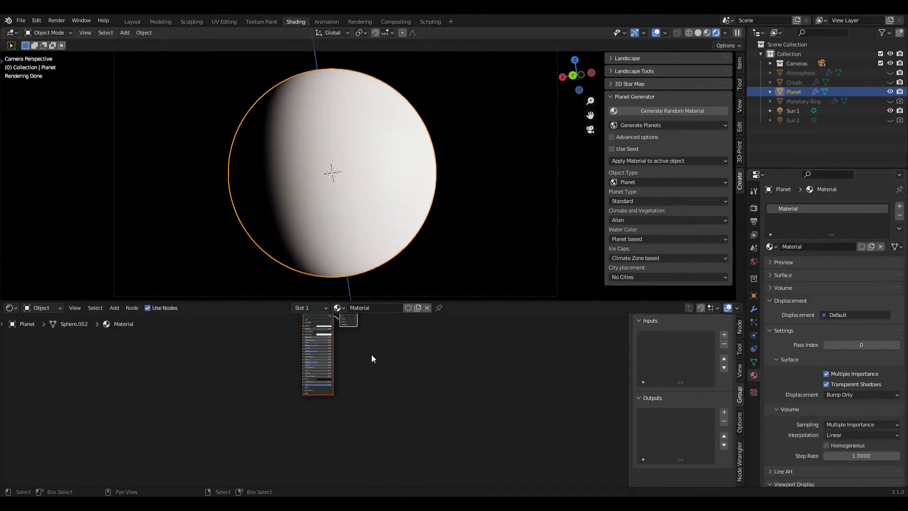
Delete the default Principled BSDF node from the planet's new material
middle_click_drag(374, 360, 377, 411)
scroll(340, 390, "up", 7)
left_click(312, 339)
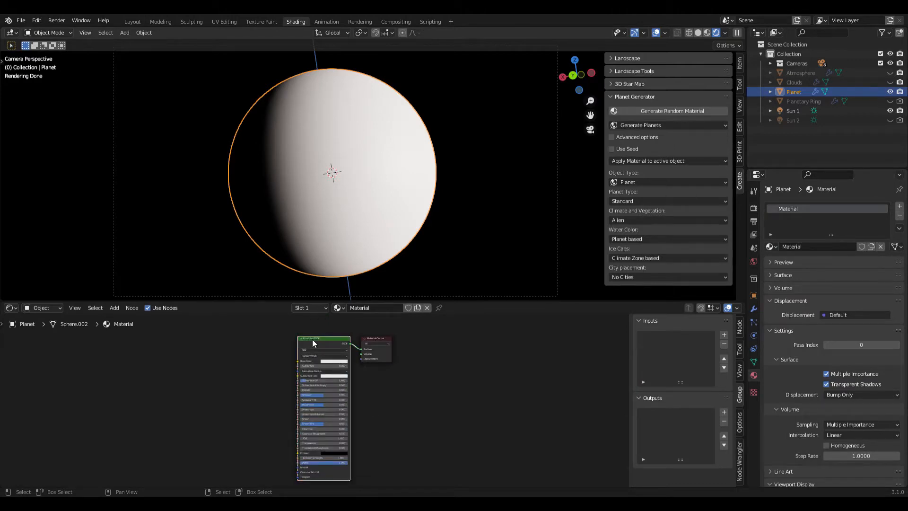
key("x")
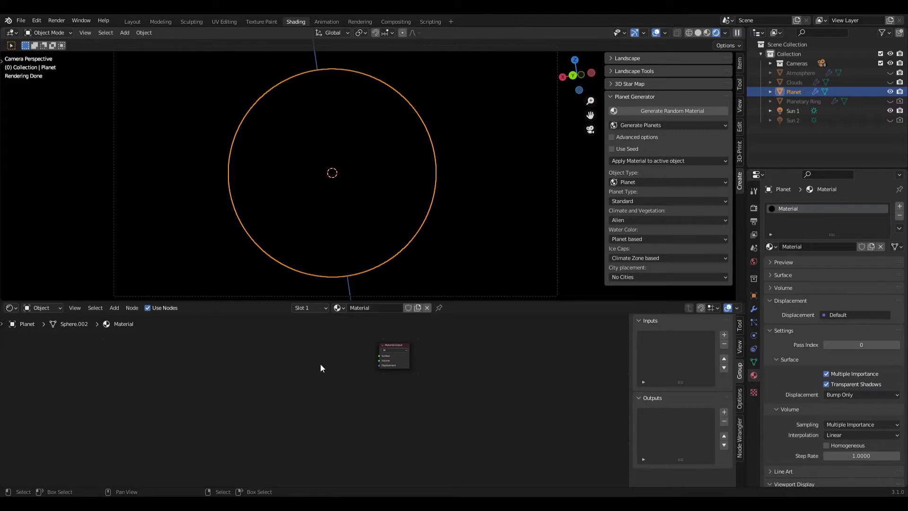
Add the Climate Zones node group to the far left of the Material Output node and widen it
key("shift+a")
mouse_move(150, 433)
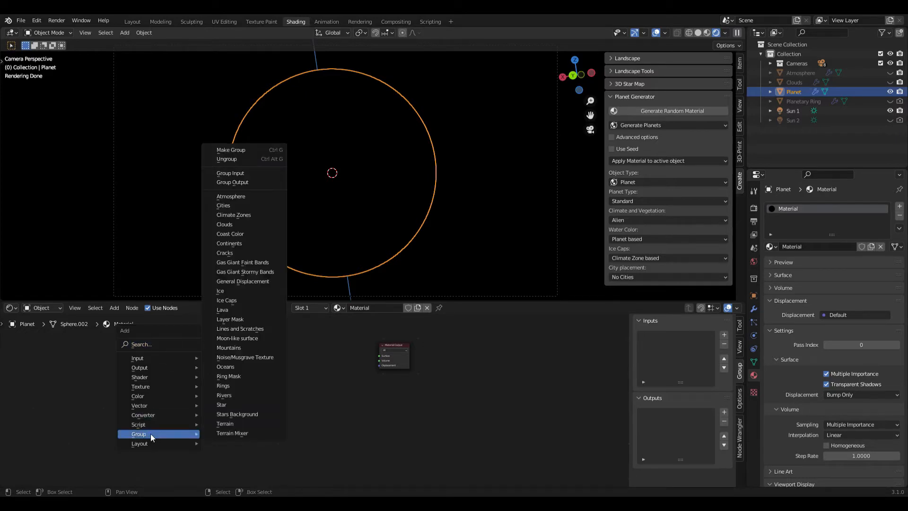
key("shift+a")
left_click(112, 307)
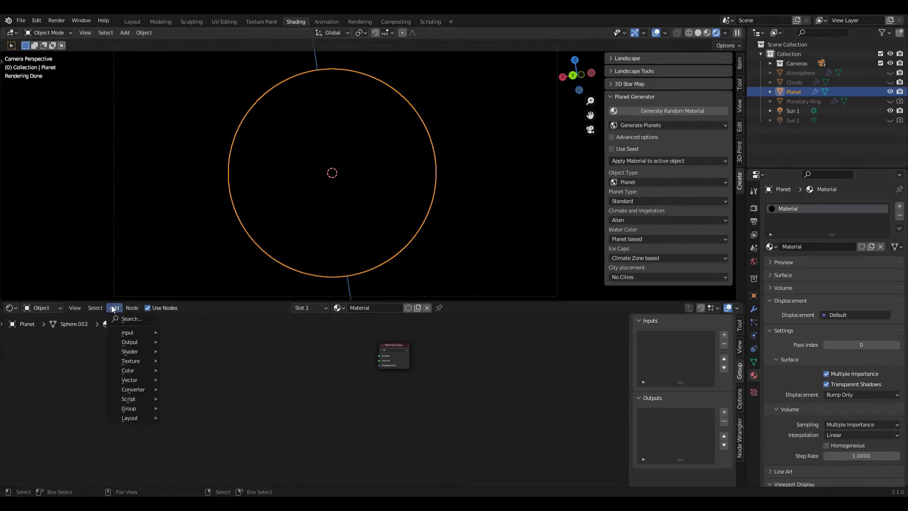
mouse_move(128, 409)
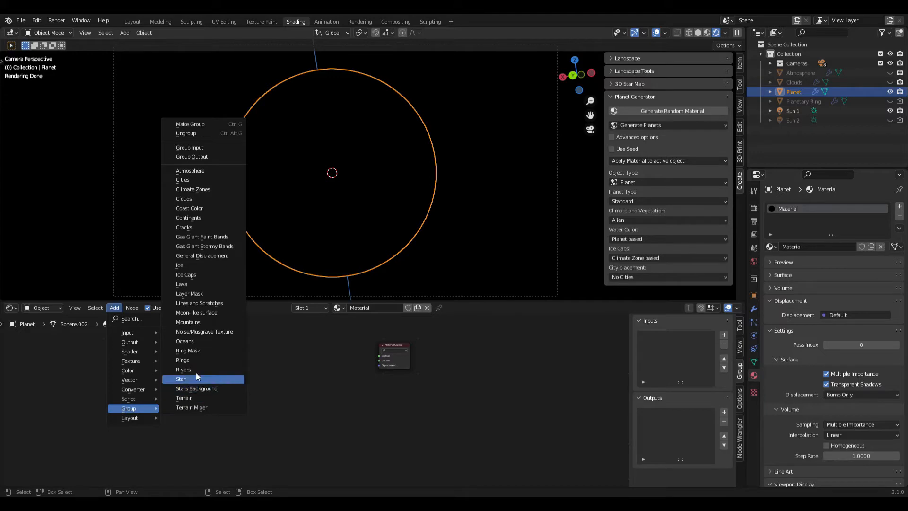
left_click(189, 190)
left_click(230, 364)
left_click_drag(234, 365, 253, 365)
middle_click_drag(324, 386, 316, 395)
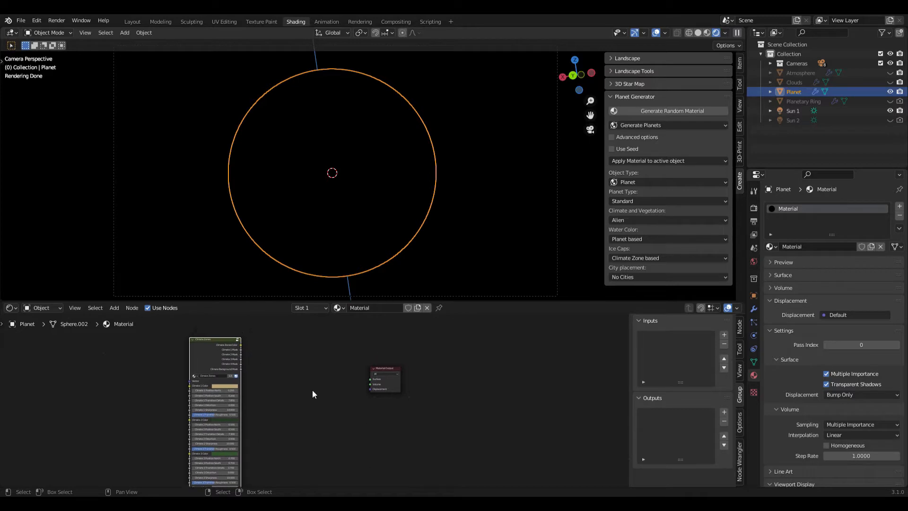
Add the Terrain node group between Climate Zones and Material Output and widen it
key("shift+a")
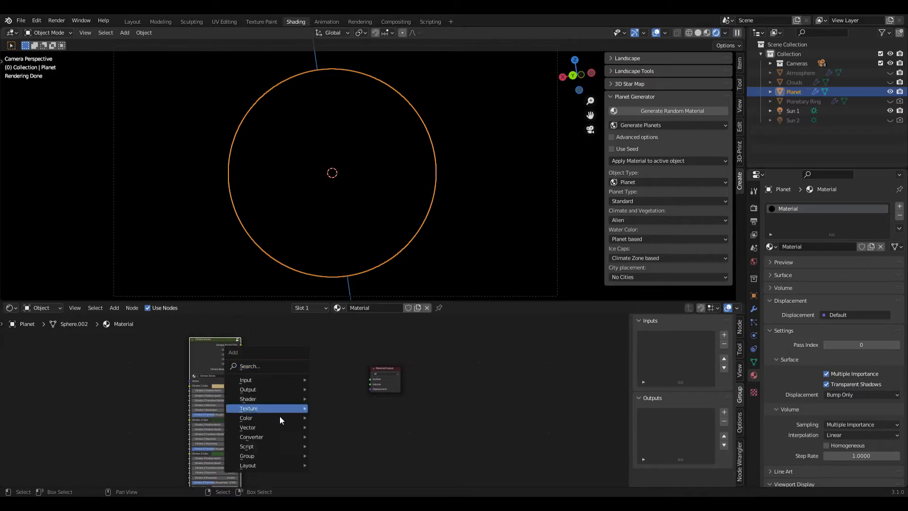
mouse_move(250, 457)
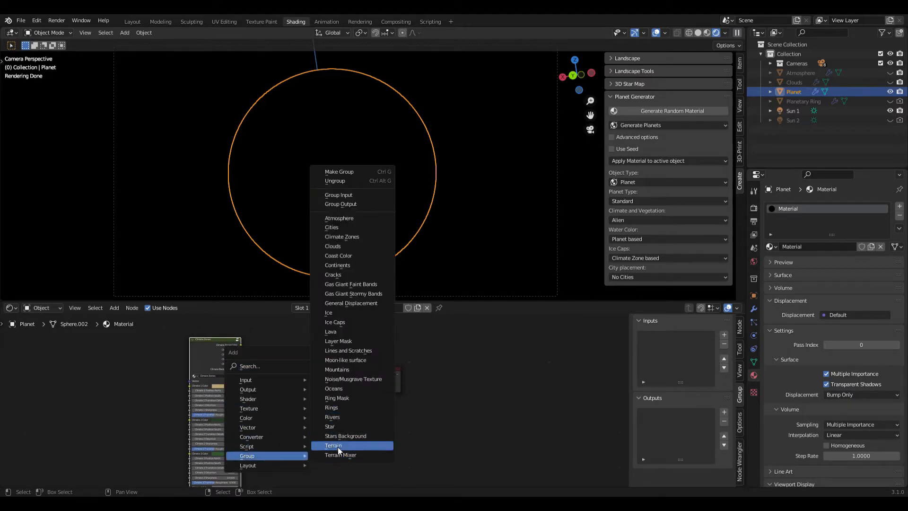
left_click(333, 445)
left_click(283, 342)
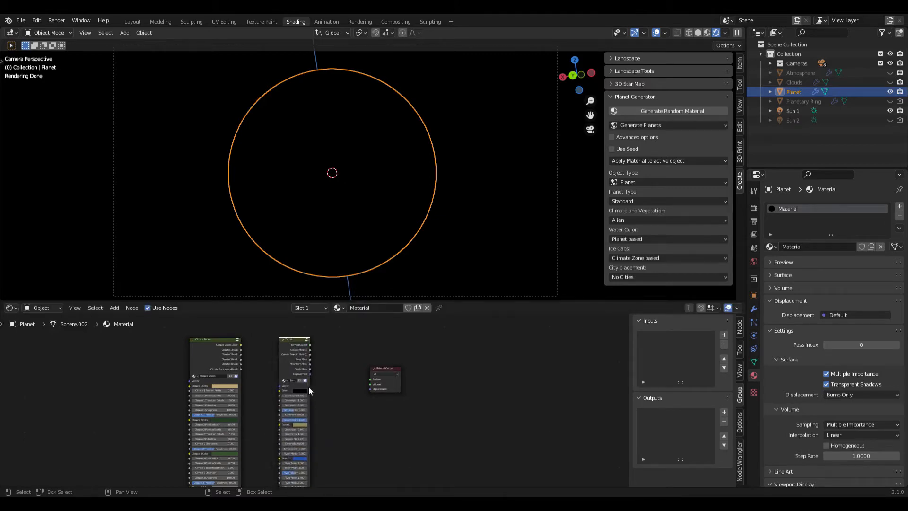
left_click_drag(313, 391, 325, 387)
Add the Oceans node group and arrange it between the Terrain and Material Output nodes
key("shift+a")
mouse_move(331, 352)
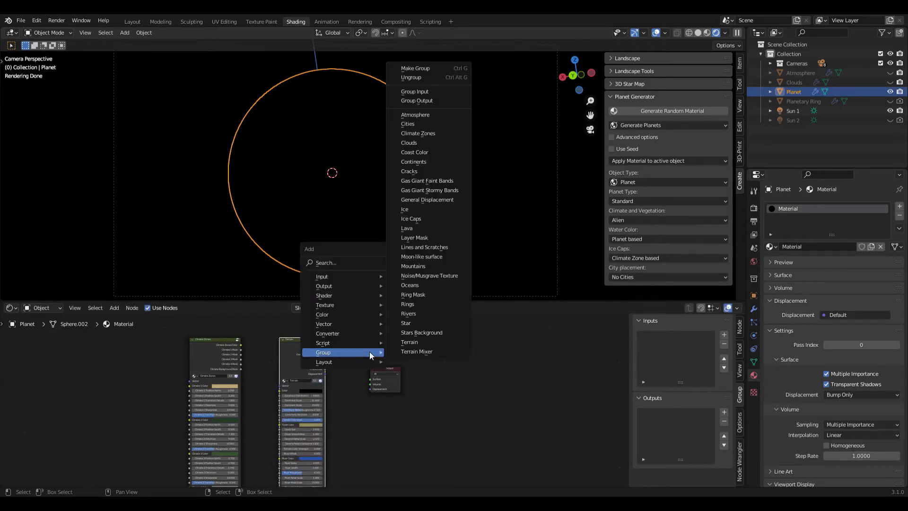
left_click(409, 285)
left_click(335, 354)
left_click_drag(385, 383, 439, 381)
left_click_drag(347, 355, 394, 372)
scroll(291, 370, "up", 2)
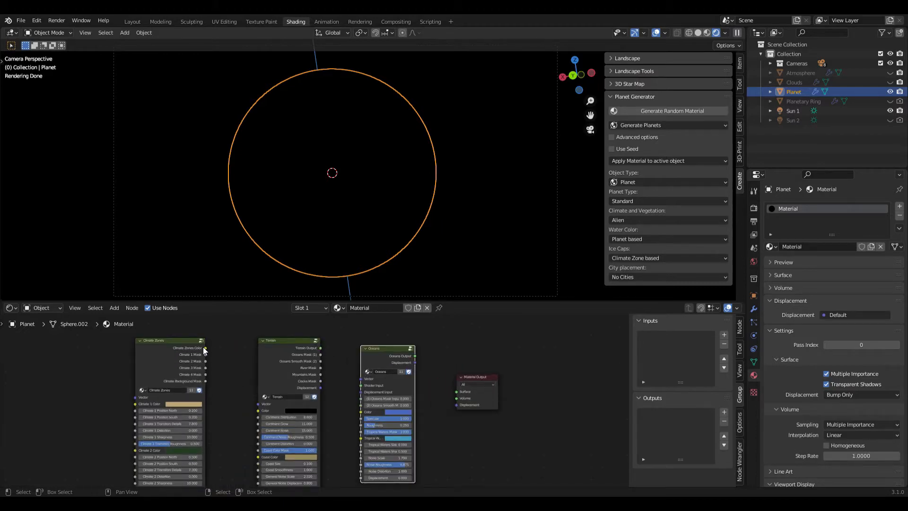
Chain the nodes: Climate Zones Color to Terrain Color, Terrain Output to Oceans Shader Input, and Oceans Output to Material Output Surface
scroll(205, 347, "up", 1)
left_click_drag(205, 347, 254, 412)
left_click(299, 349)
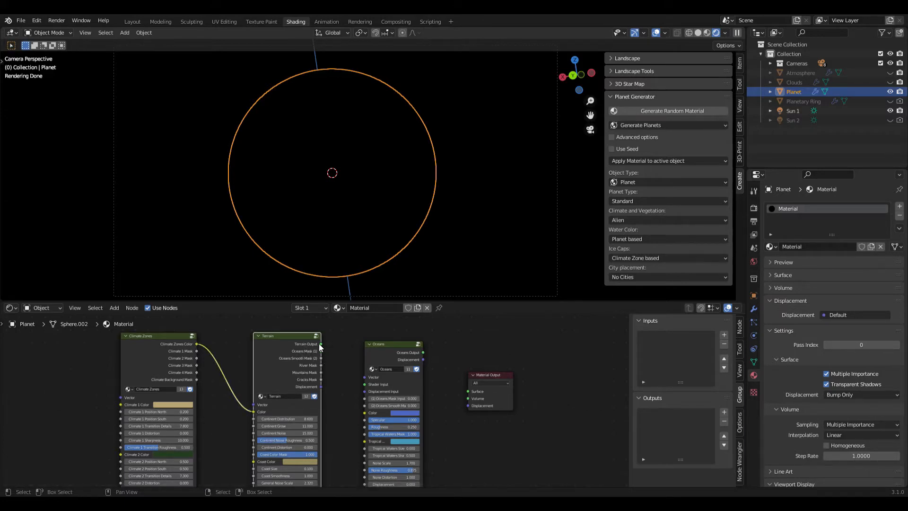
left_click_drag(321, 344, 367, 385)
left_click_drag(423, 353, 506, 382)
left_click_drag(387, 359, 397, 359)
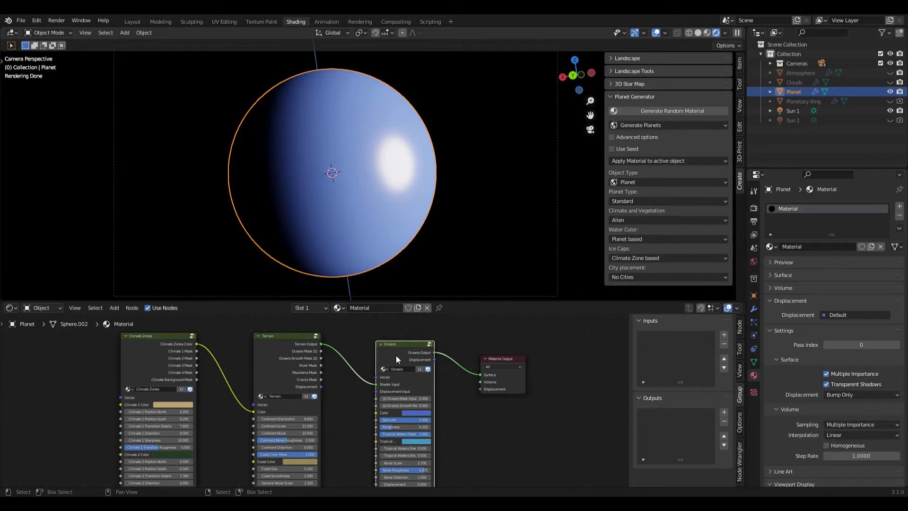
left_click_drag(295, 356, 288, 362)
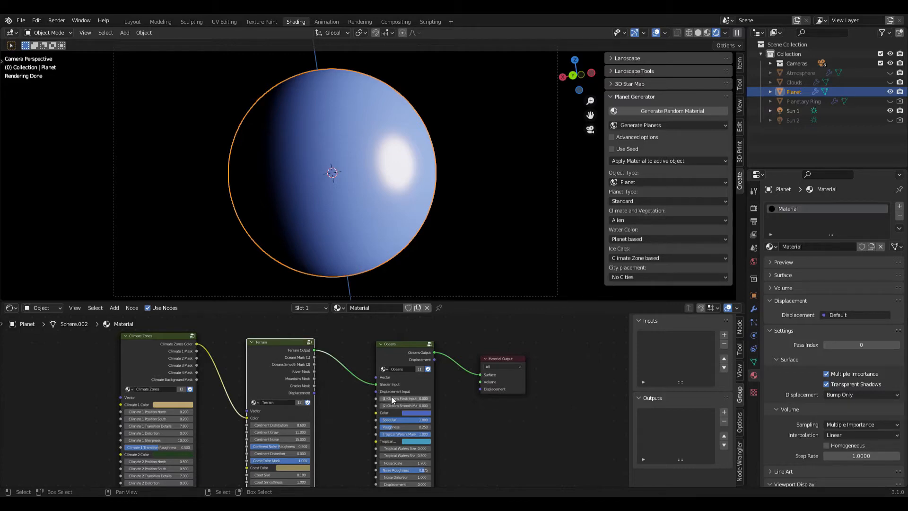
Try the Oceans node's Oceans Mask Input at 1.000 and return it to 0.000
scroll(418, 401, "up", 2)
left_click_drag(418, 400, 454, 400)
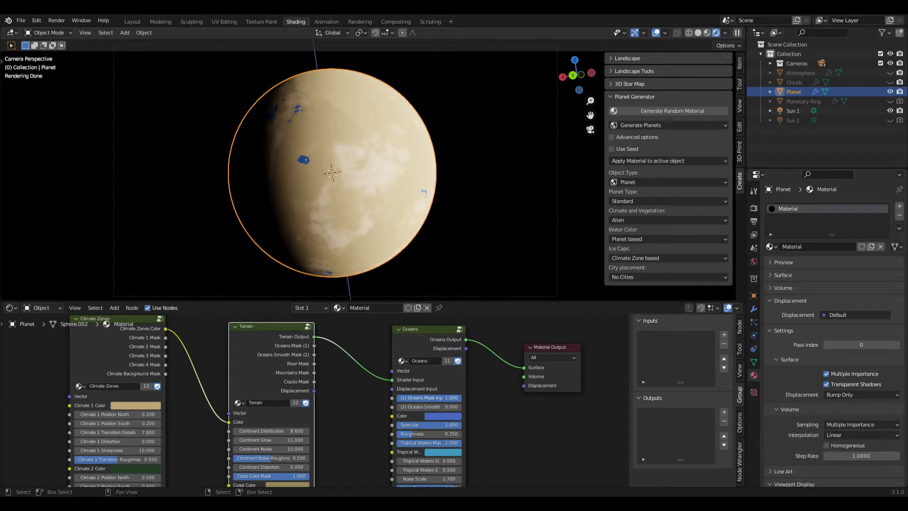
left_click_drag(454, 400, 395, 401)
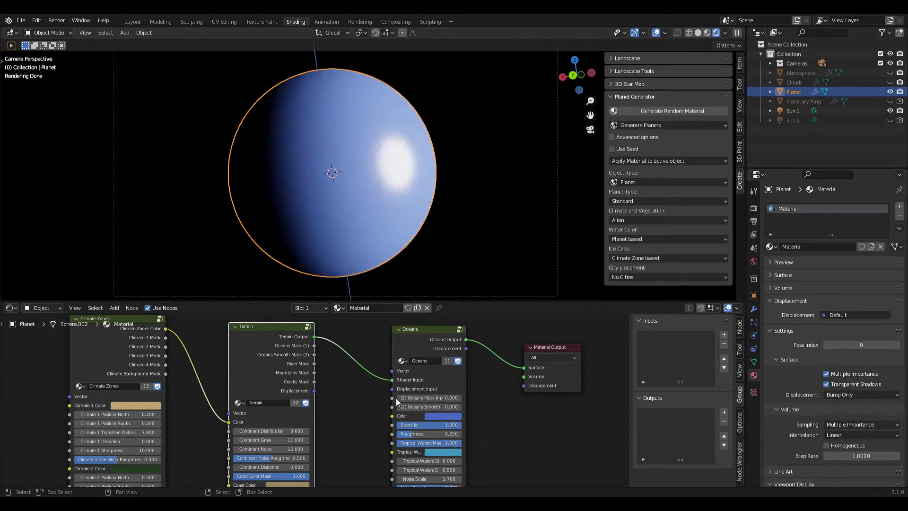
Link Terrain's Oceans Mask and Oceans Smooth Mask to the matching Oceans inputs, and route Displacement from Terrain through Oceans to Material Output
left_click_drag(314, 345, 401, 399)
left_click_drag(314, 355, 394, 407)
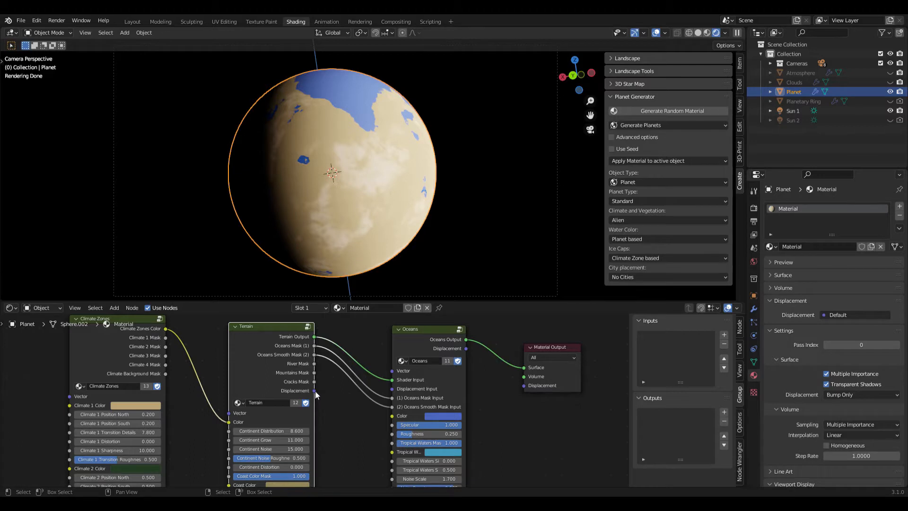
left_click_drag(315, 391, 393, 389)
left_click_drag(468, 349, 524, 388)
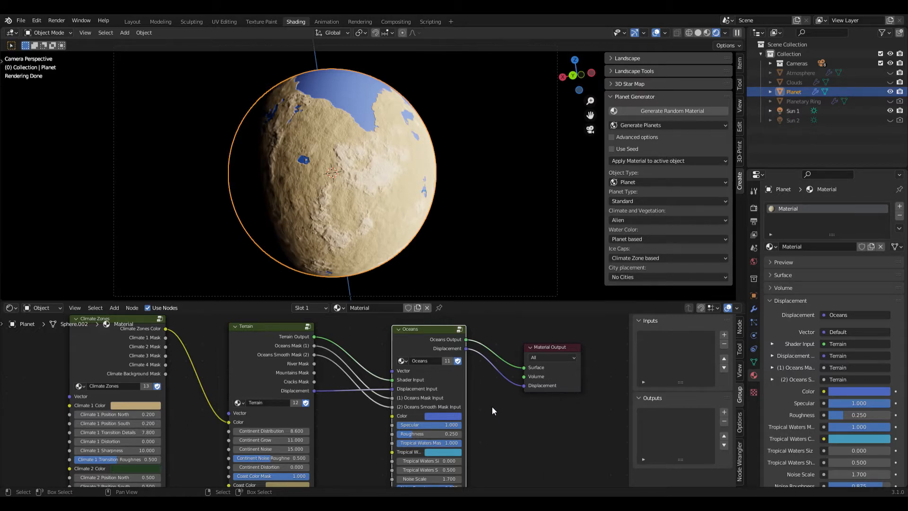
Add a Texture Coordinate node to the left of the Climate Zones node
scroll(490, 406, "down", 3)
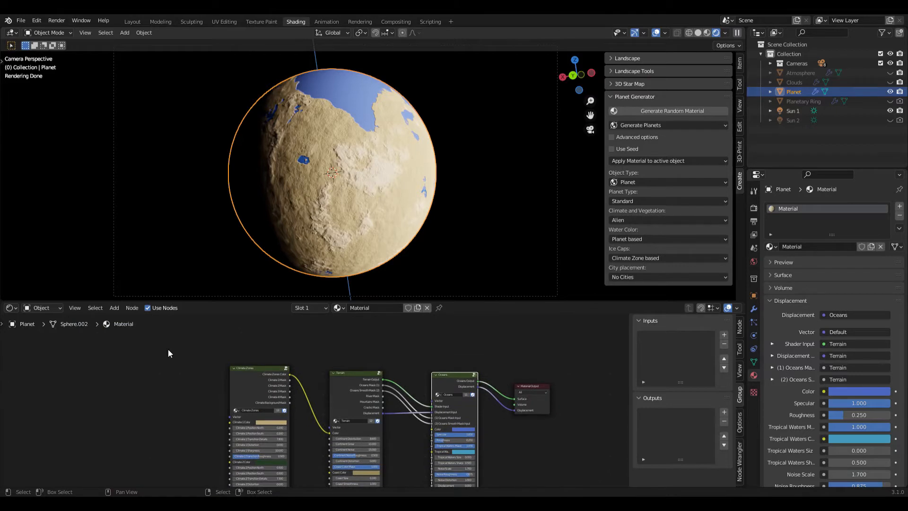
key("shift+a")
mouse_move(169, 349)
mouse_move(129, 273)
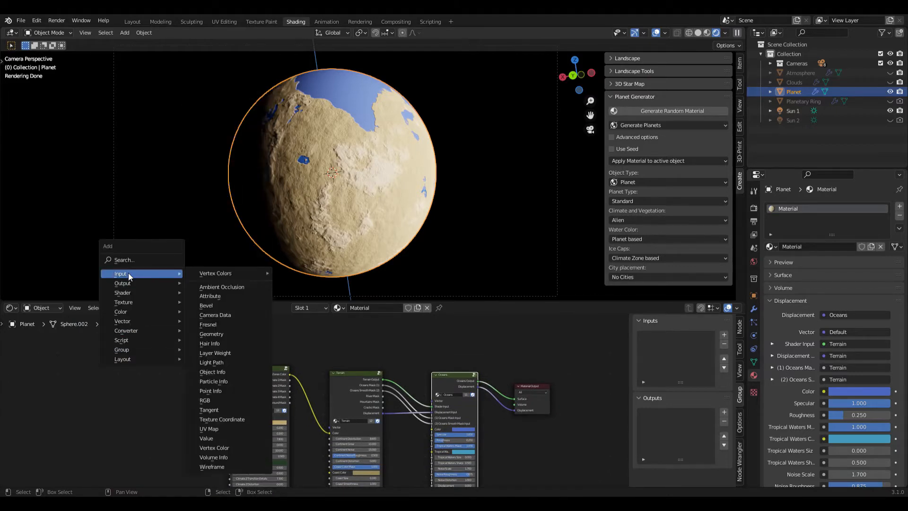
left_click(224, 419)
left_click(192, 411)
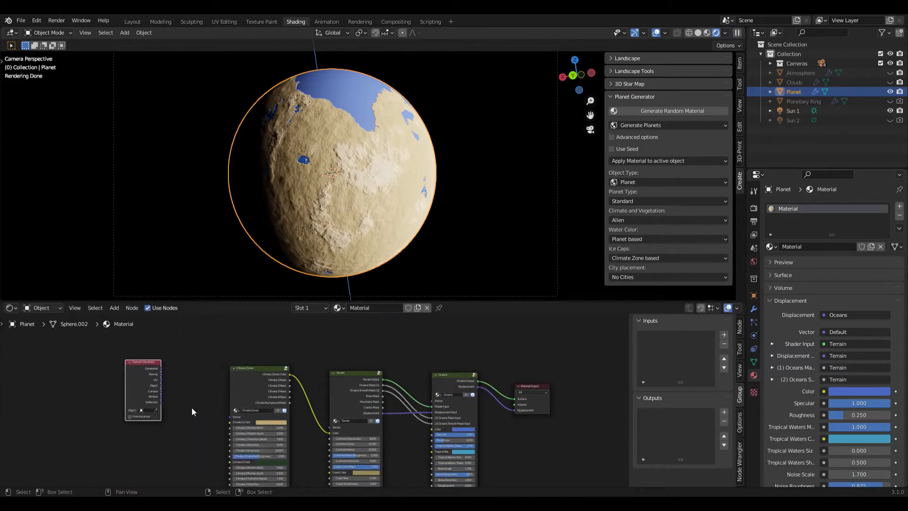
Connect the Texture Coordinate Object output to the Vector inputs of Climate Zones, Terrain and Oceans, and collapse the coordinate node
left_click_drag(161, 386, 230, 417)
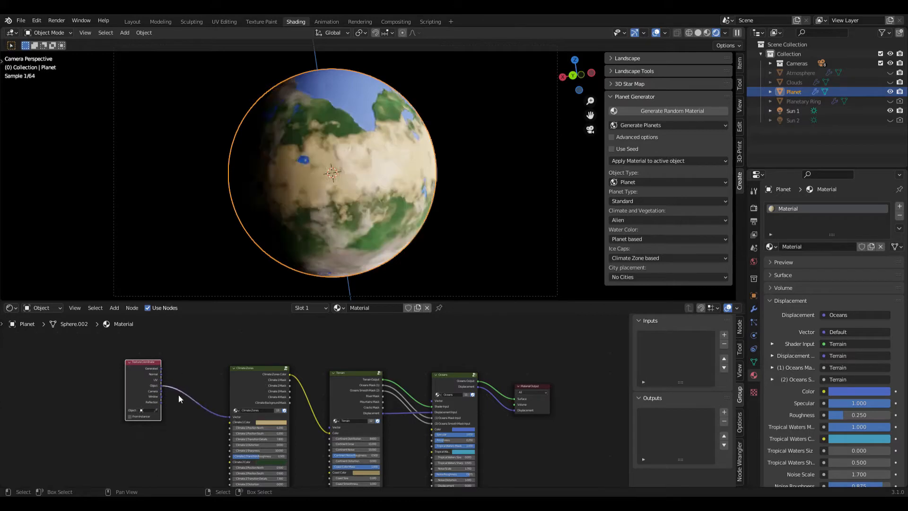
left_click_drag(161, 385, 332, 431)
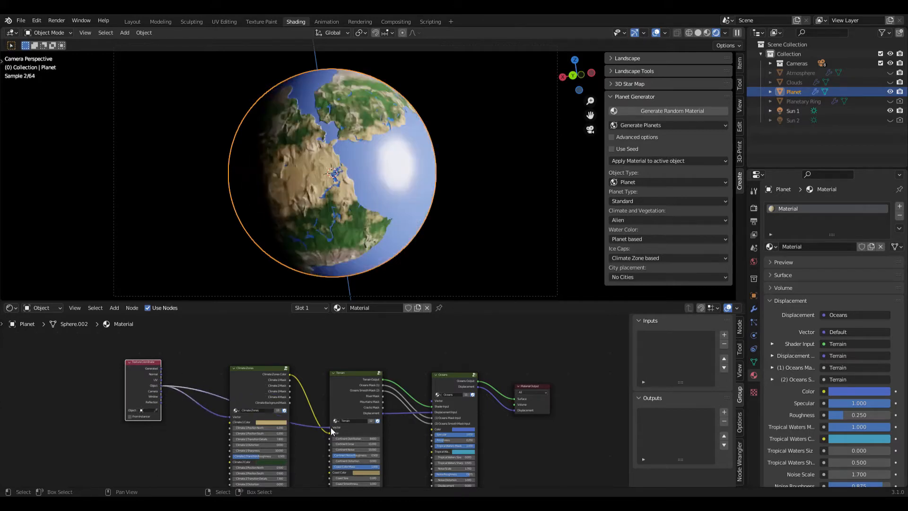
left_click_drag(161, 386, 432, 401)
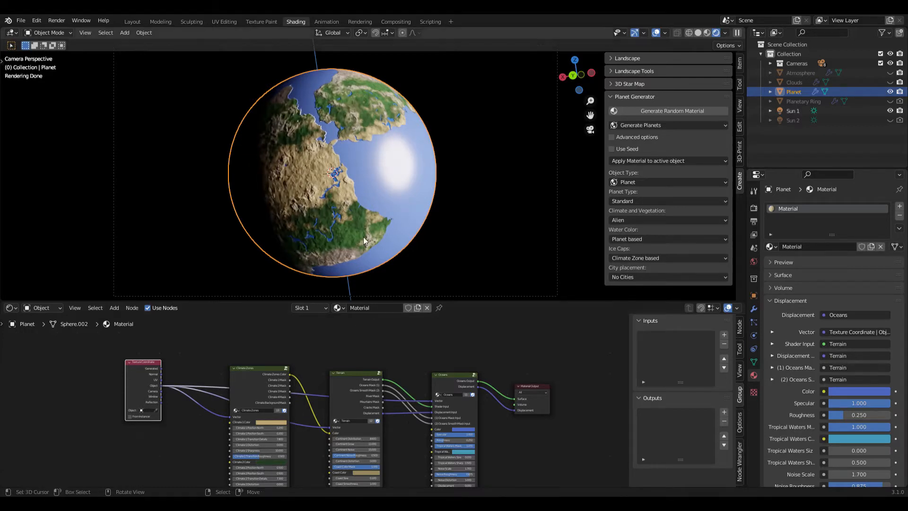
left_click(128, 362)
mouse_move(142, 365)
left_mouse_down()
mouse_move(129, 345)
mouse_move(130, 357)
left_mouse_up()
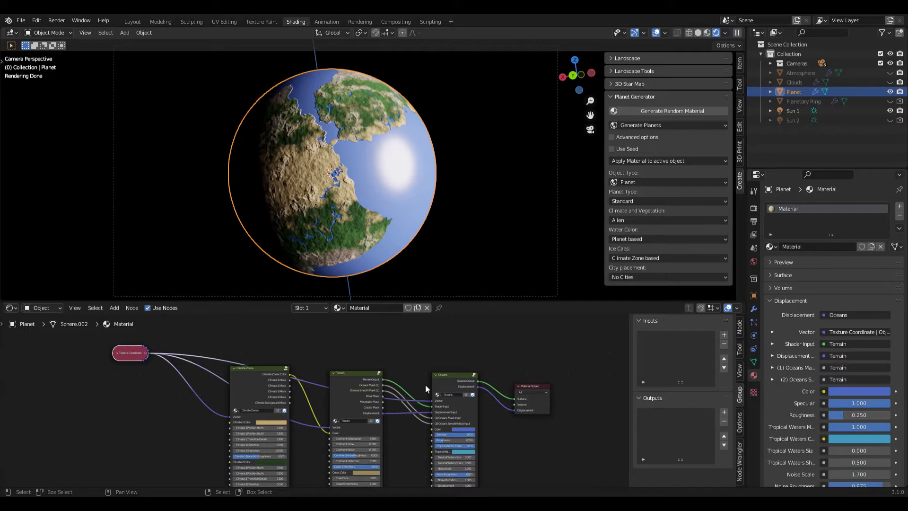
Enlarge the shader editor and set the Terrain node's Continent Distribution to 16.100
key("ctrl+z")
left_click(353, 399)
left_click_drag(282, 302, 305, 244)
scroll(406, 398, "up", 4)
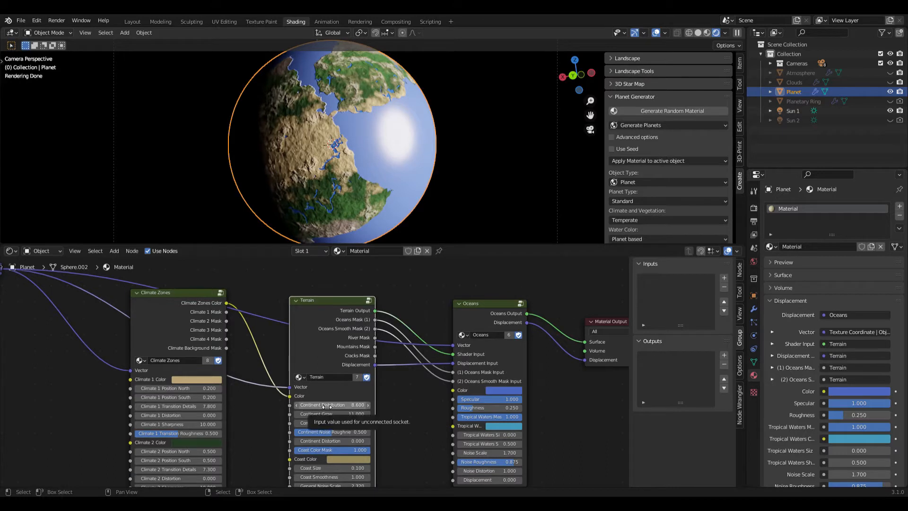
left_click_drag(326, 407, 403, 414)
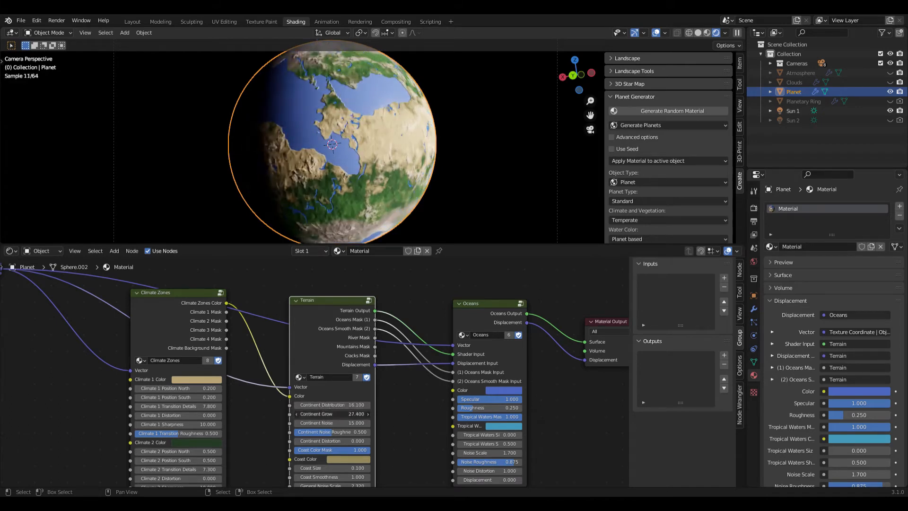
Try Terrain's Continent Grow at -24.900 and -4.100, and settle on 0.300
left_click_drag(333, 414, 85, 413)
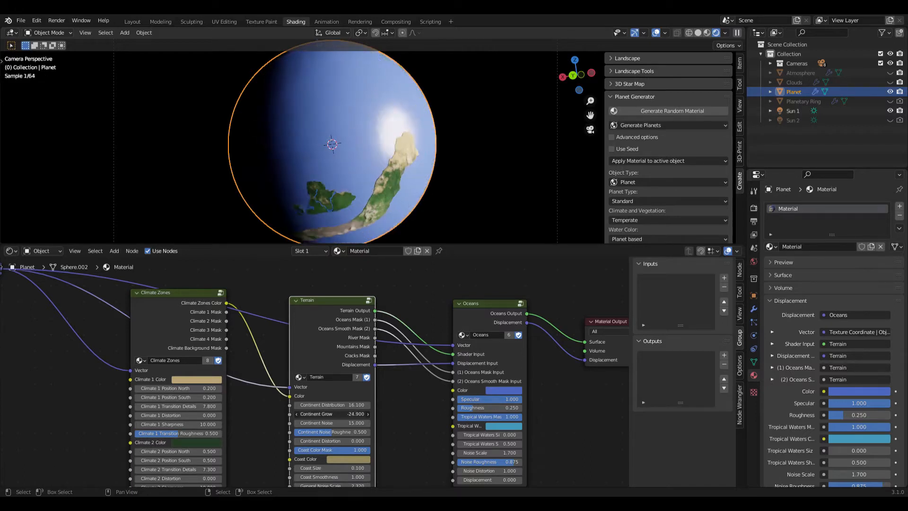
left_click_drag(332, 414, 431, 414)
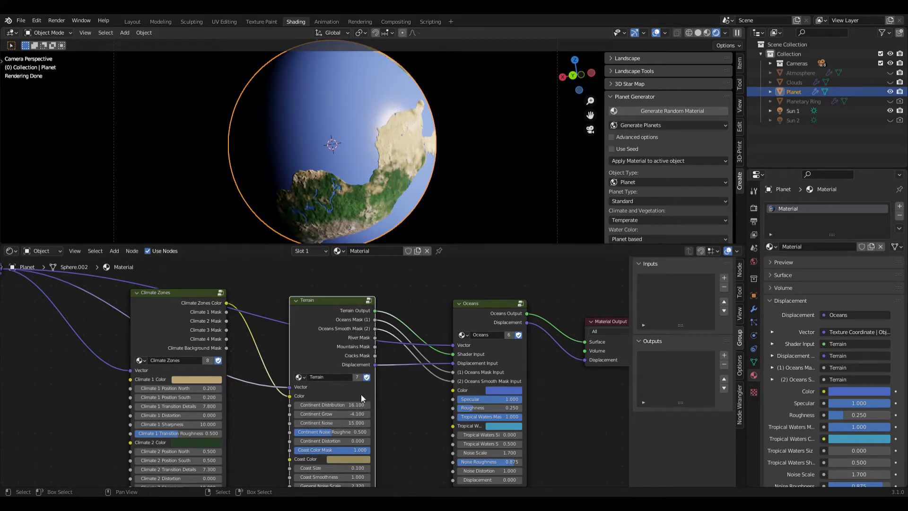
left_click_drag(331, 417, 352, 416)
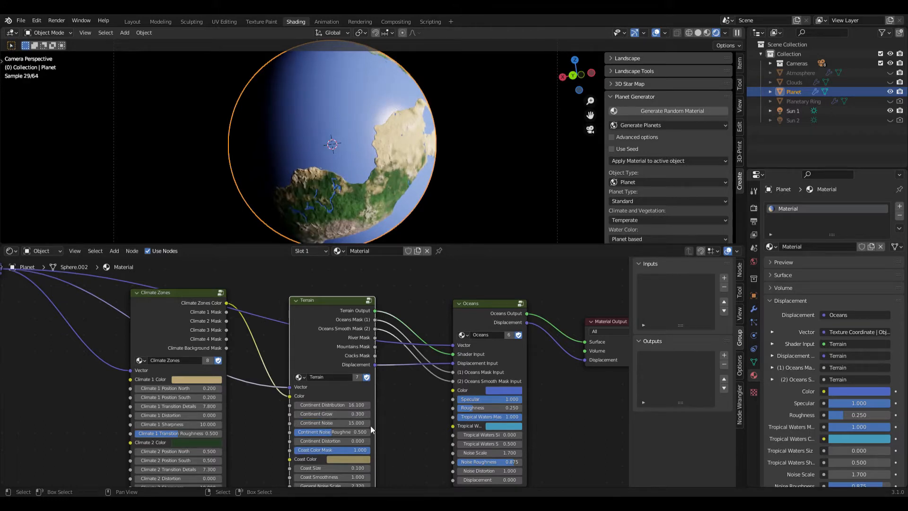
Try Terrain's Continent Noise Roughness at 0.680 and 1.000, and settle on 0.704 for more detailed coastlines
middle_click_drag(418, 442, 423, 415)
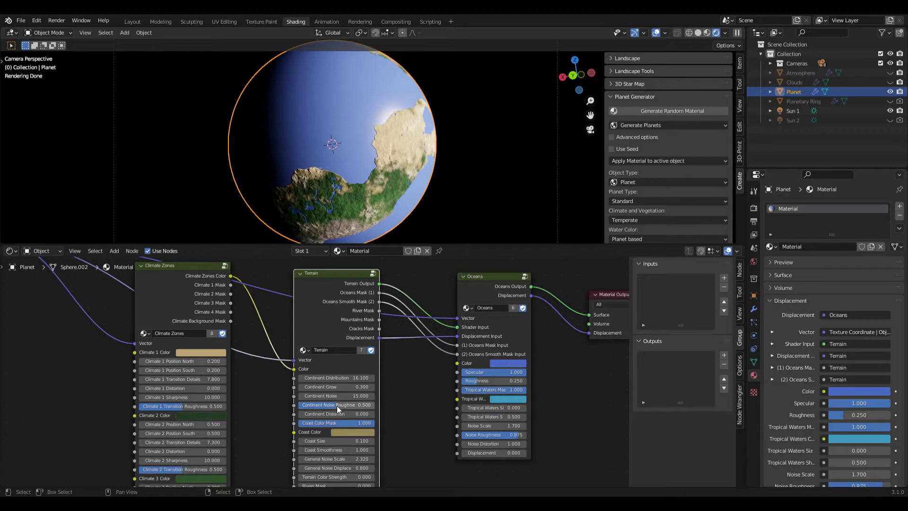
left_click_drag(337, 405, 350, 405)
scroll(339, 136, "up", 4)
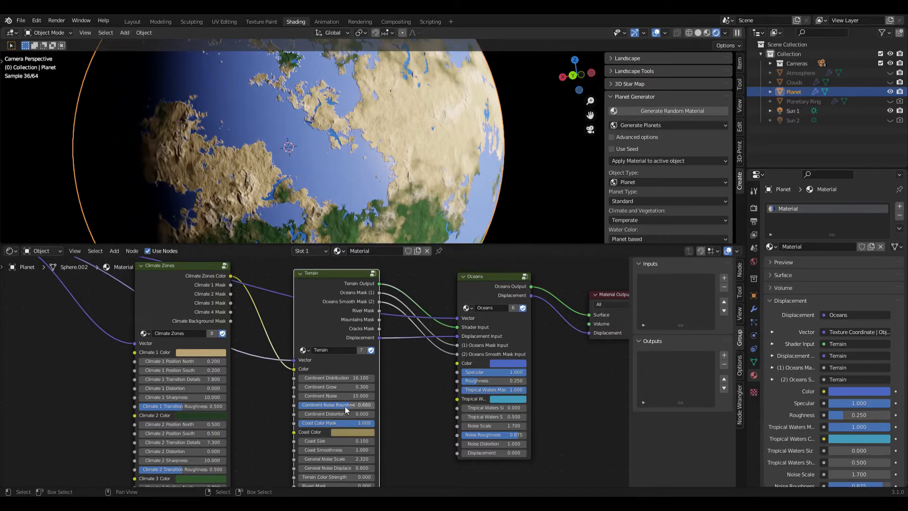
left_click_drag(344, 406, 373, 407)
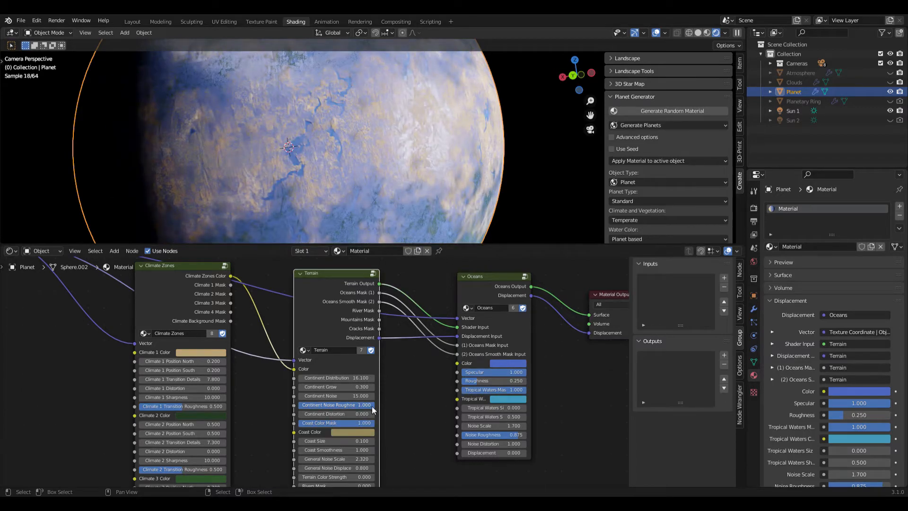
left_click_drag(372, 405, 355, 405)
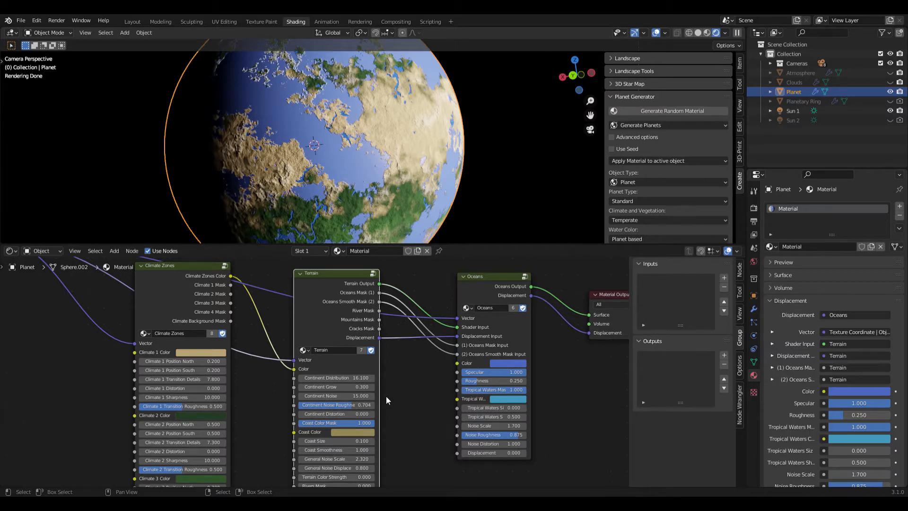
scroll(401, 200, "down", 3)
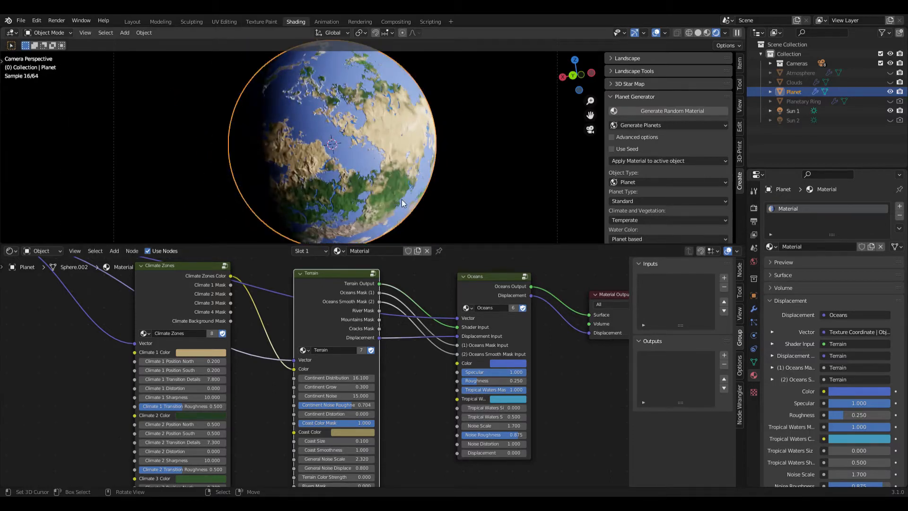
Set the Terrain node's River Scale to 6.000 and River Noise Scale to 2.200
middle_click_drag(429, 447, 423, 426)
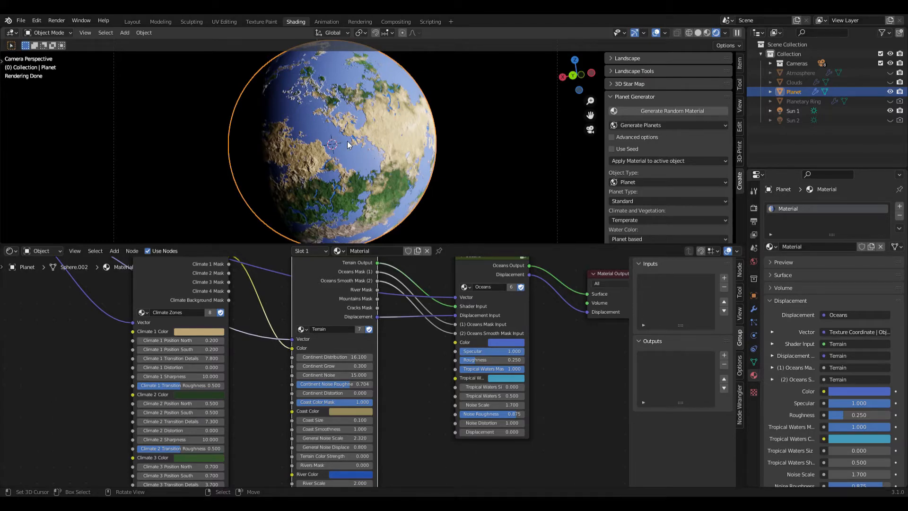
middle_click_drag(407, 440, 407, 382)
scroll(406, 384, "up", 3)
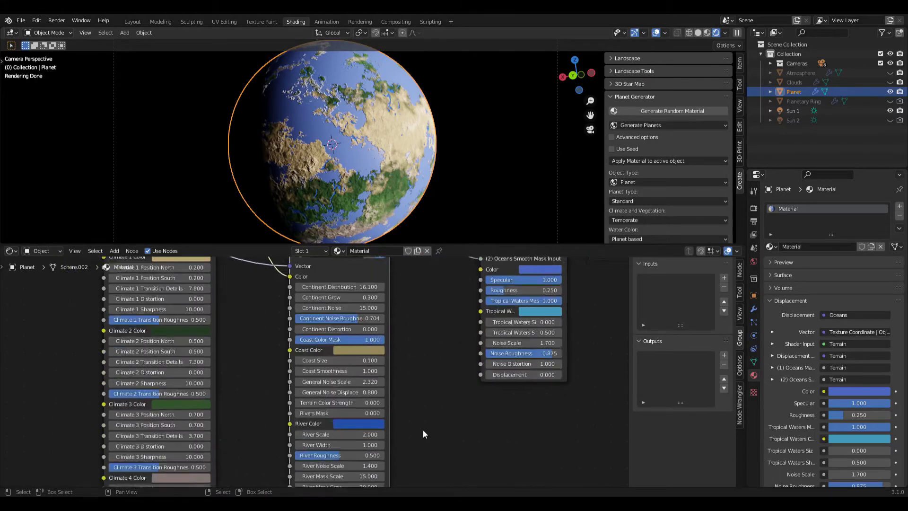
middle_click_drag(426, 439, 442, 387)
left_click_drag(329, 382, 365, 382)
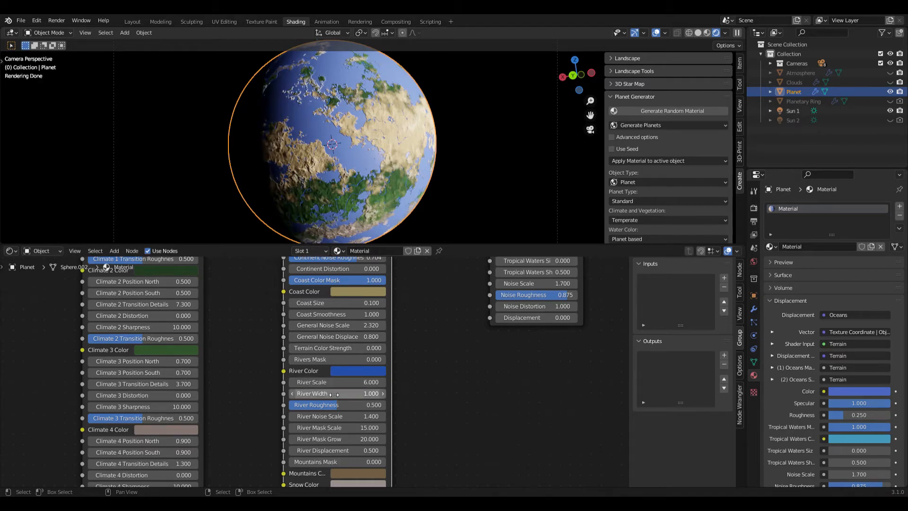
mouse_move(340, 416)
left_mouse_down()
mouse_move(359, 417)
mouse_move(351, 416)
left_mouse_up()
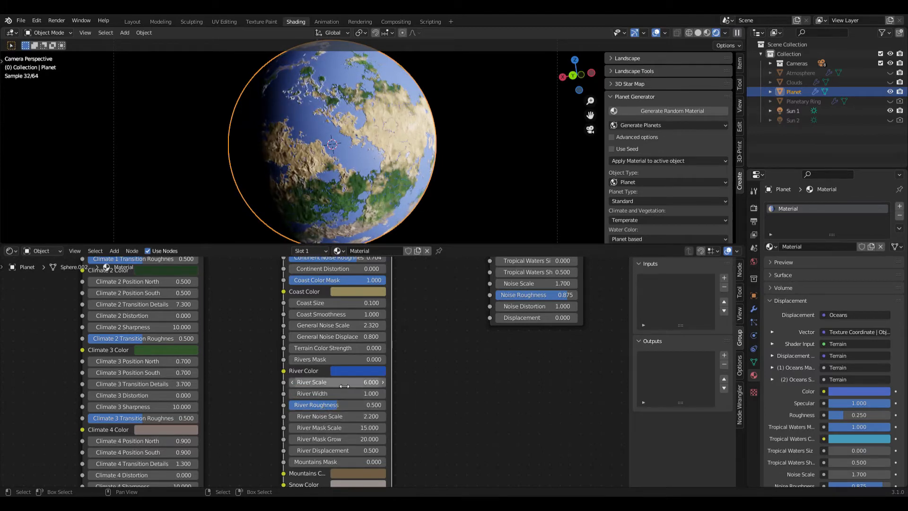
Change Terrain's River Color to a brighter blue and set River Mask Grow to 27.900
left_click(344, 372)
mouse_move(392, 237)
left_mouse_down()
mouse_move(388, 229)
mouse_move(419, 235)
left_mouse_up()
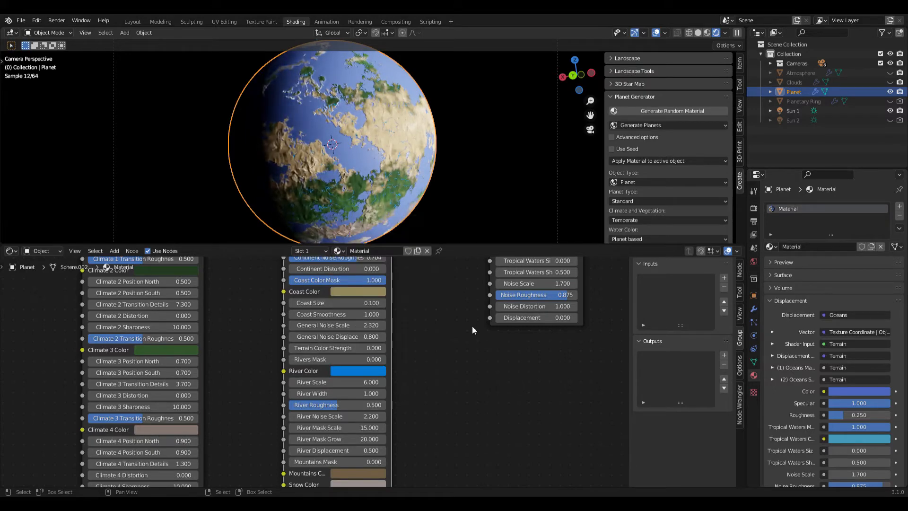
scroll(438, 101, "up", 4)
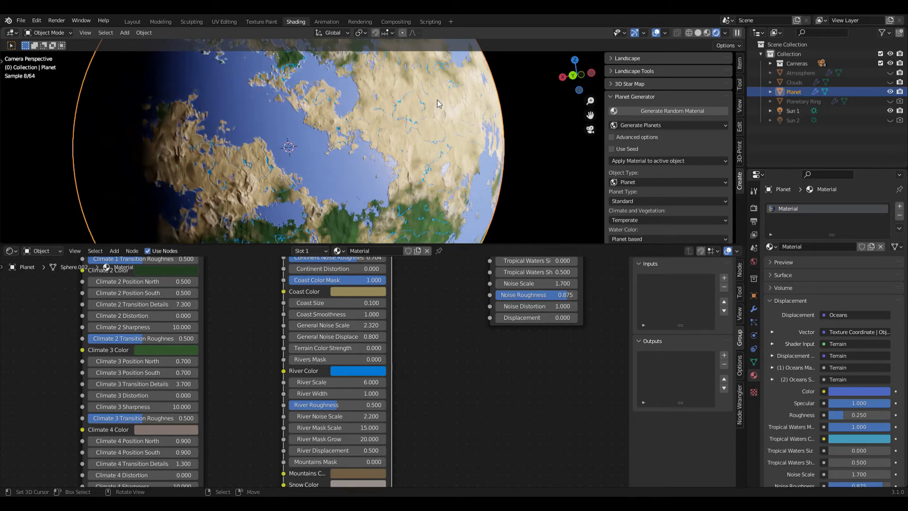
left_click_drag(323, 440, 351, 440)
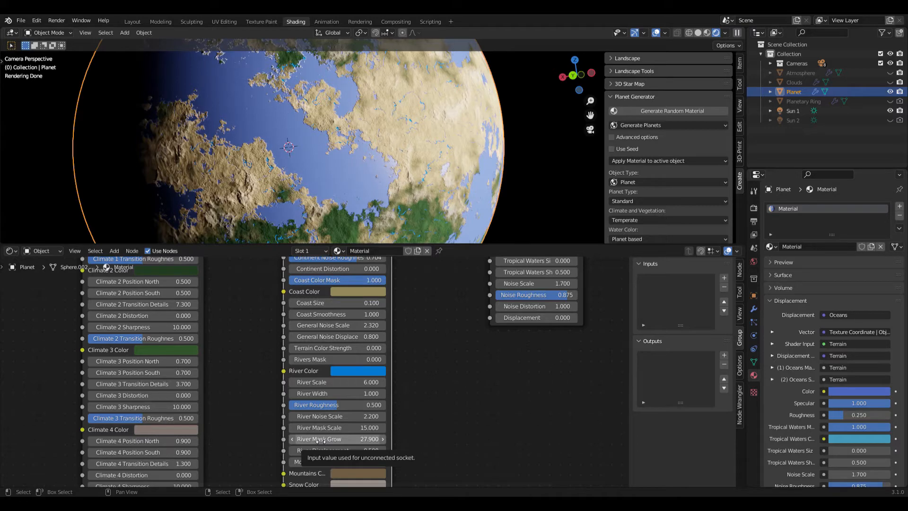
Set Terrain's Mountains Peak Size to 16.100 and the first Mountains Distribution value to 17.500
middle_click_drag(418, 394, 395, 365)
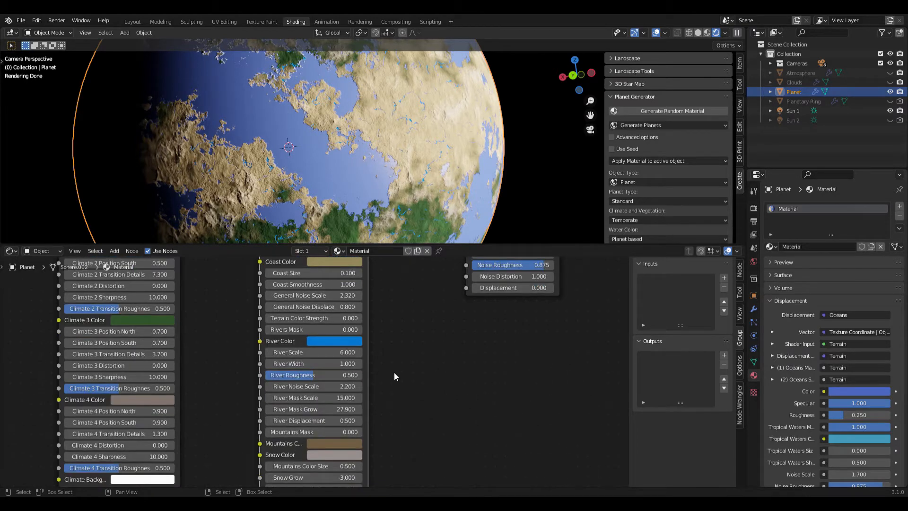
middle_click_drag(429, 425, 416, 403)
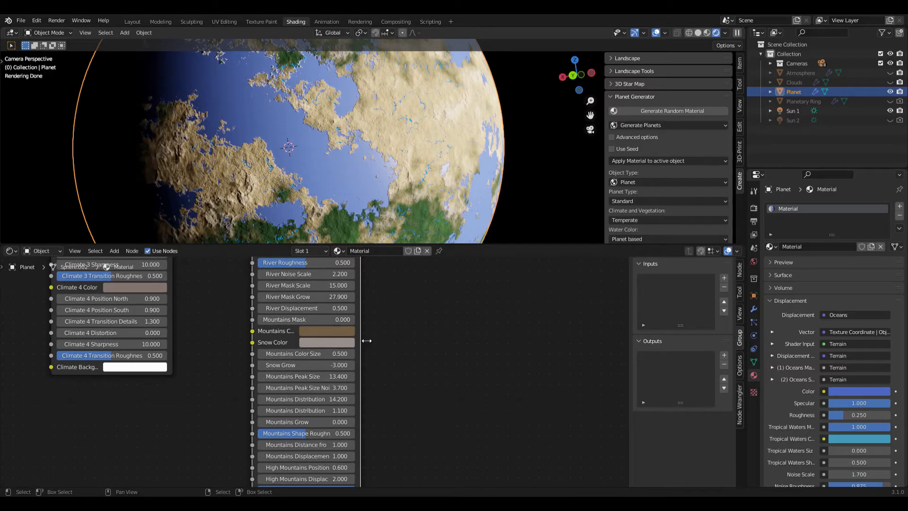
left_click(326, 342)
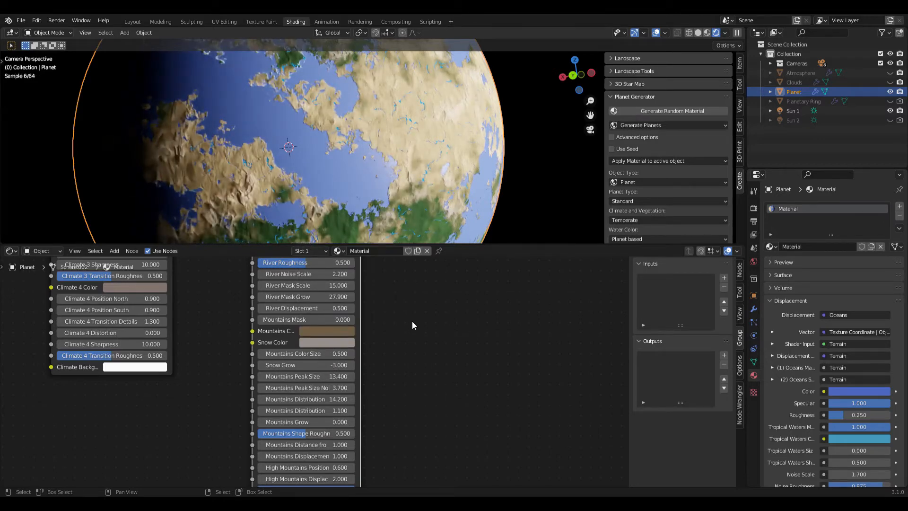
scroll(339, 107, "down", 4)
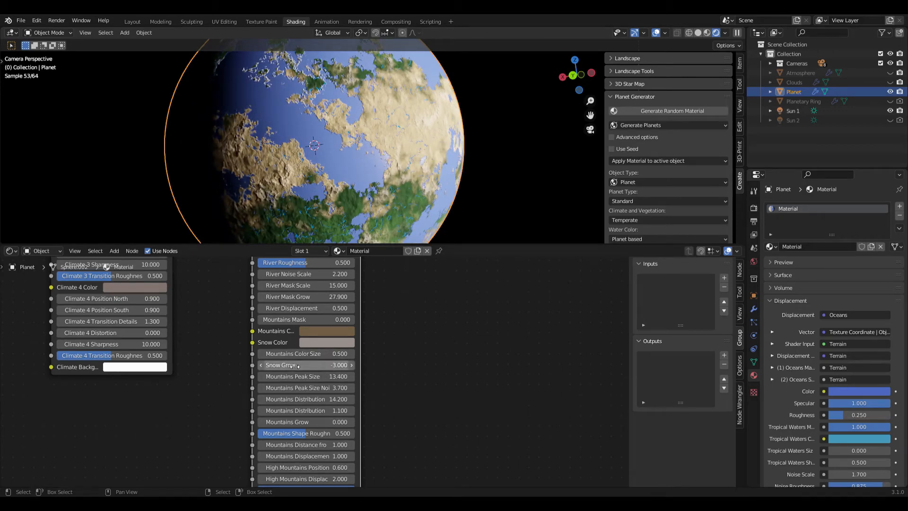
left_click_drag(294, 376, 337, 376)
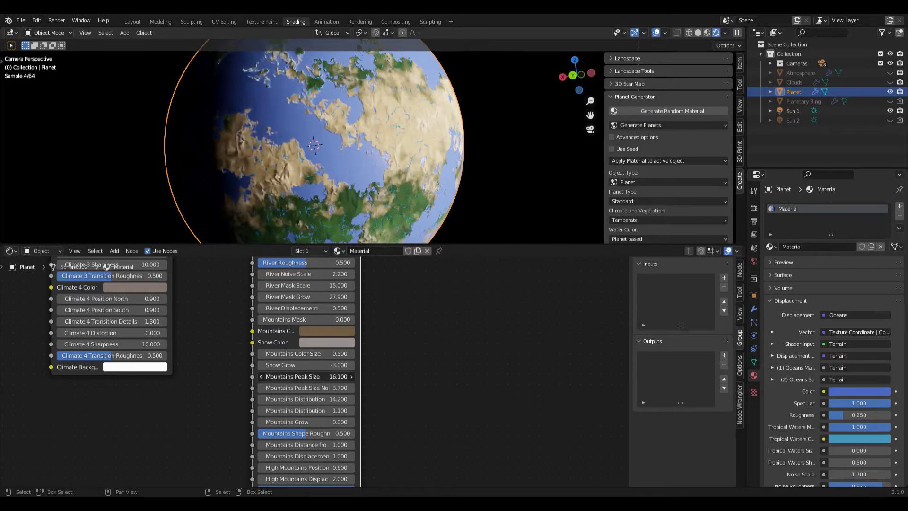
scroll(241, 177, "up", 3)
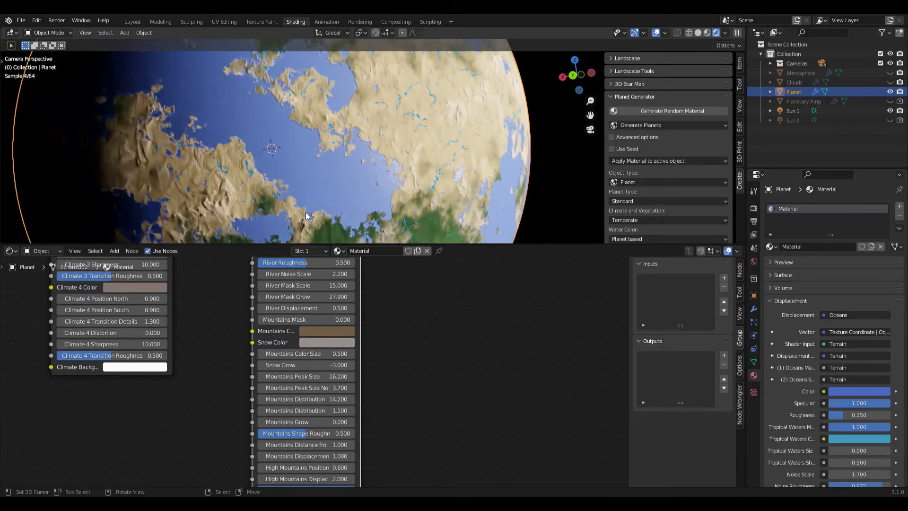
left_click_drag(296, 398, 347, 399)
scroll(329, 204, "down", 2)
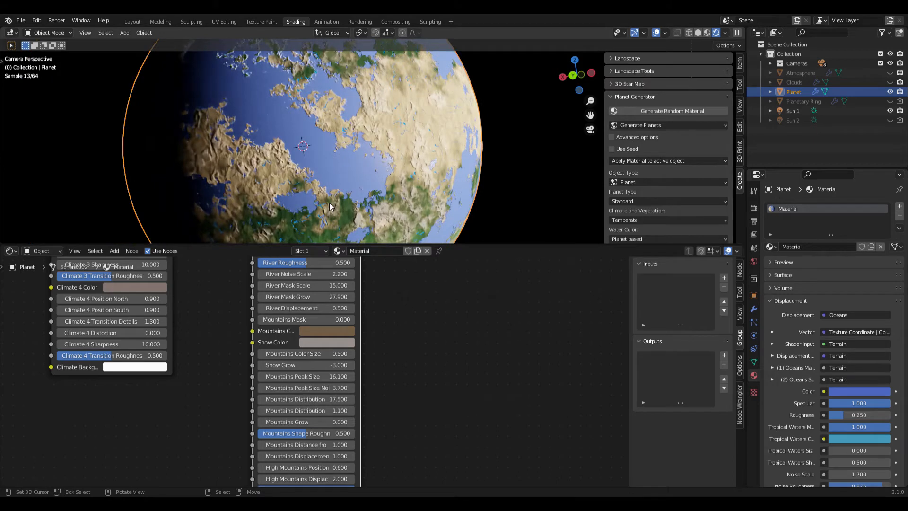
Try a different Cracks Mask strength on the Terrain node and return it to 1.000
middle_click_drag(423, 412, 402, 402)
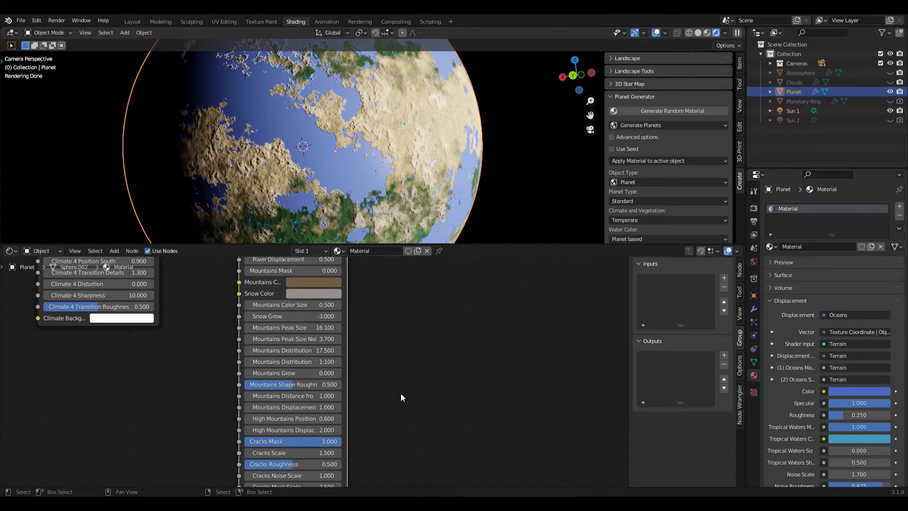
middle_click_drag(415, 429, 417, 376)
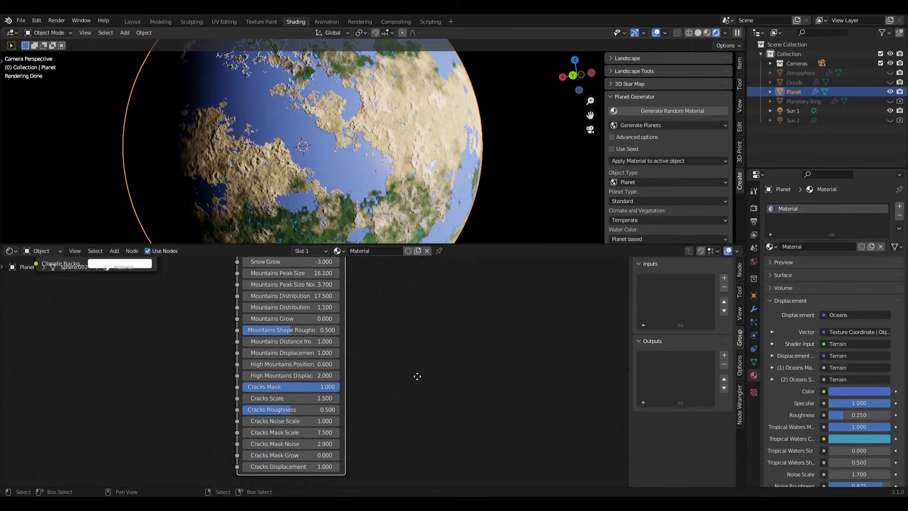
left_click_drag(301, 386, 341, 386)
scroll(319, 358, "down", 3)
scroll(445, 363, "up", 2)
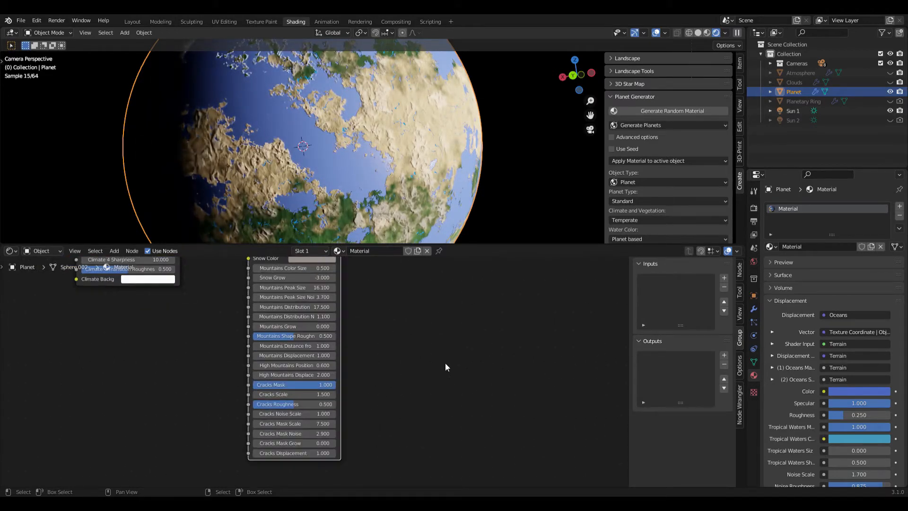
Shift the Climate Zones node slightly away from Terrain and change its Climate 1 Color to a dark red
scroll(406, 308, "down", 3)
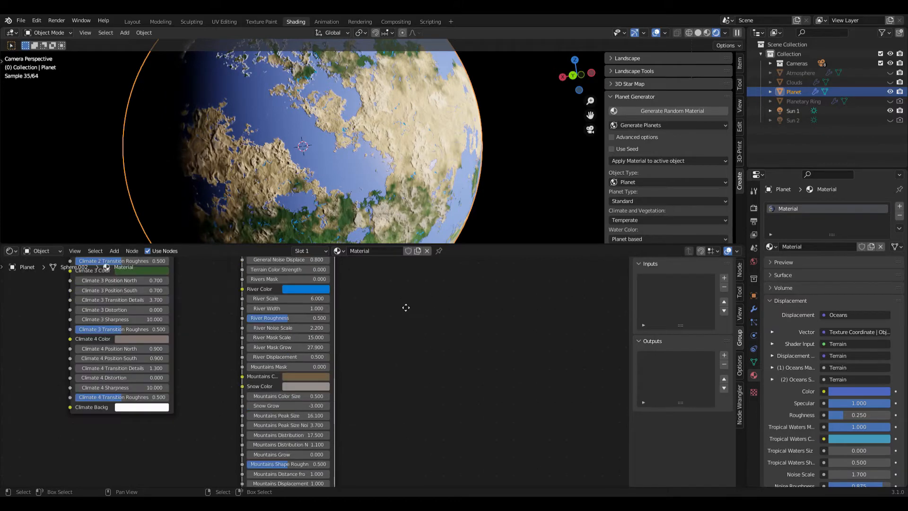
middle_click_drag(359, 329, 369, 385)
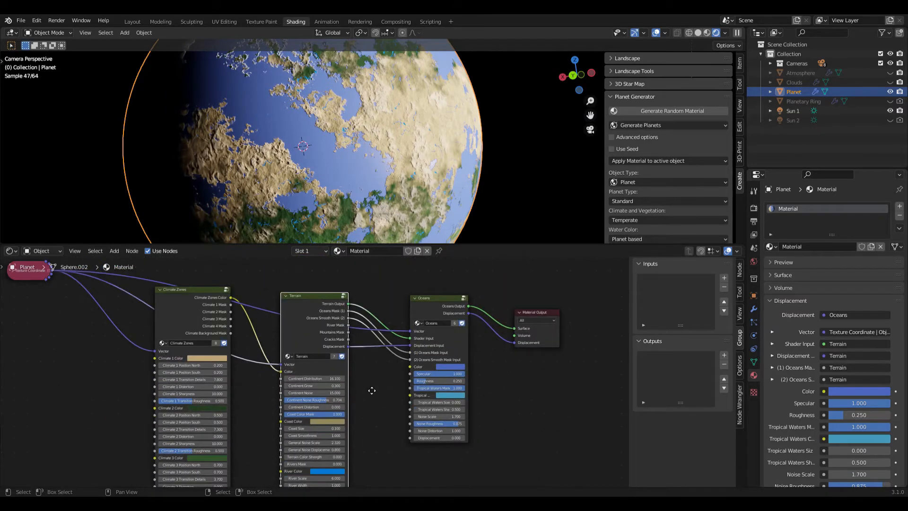
middle_click_drag(254, 345, 333, 363)
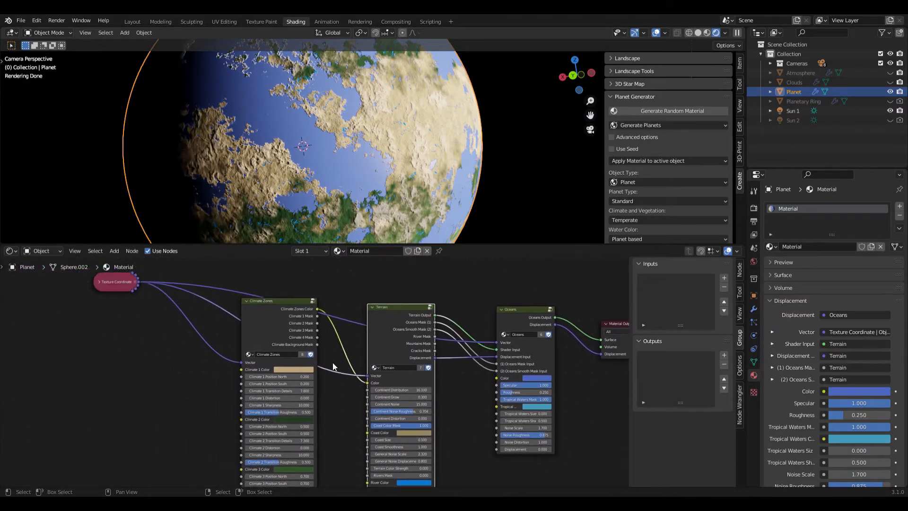
left_click_drag(278, 316, 266, 316)
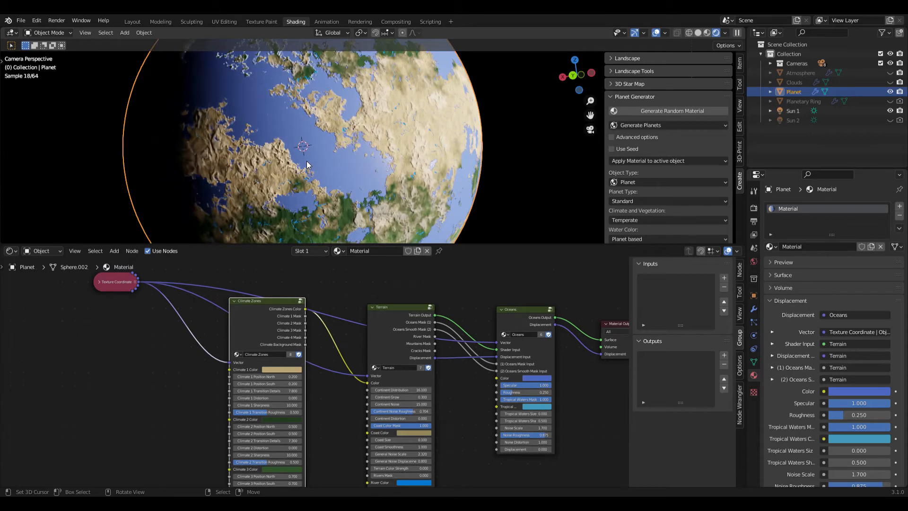
left_click(277, 371)
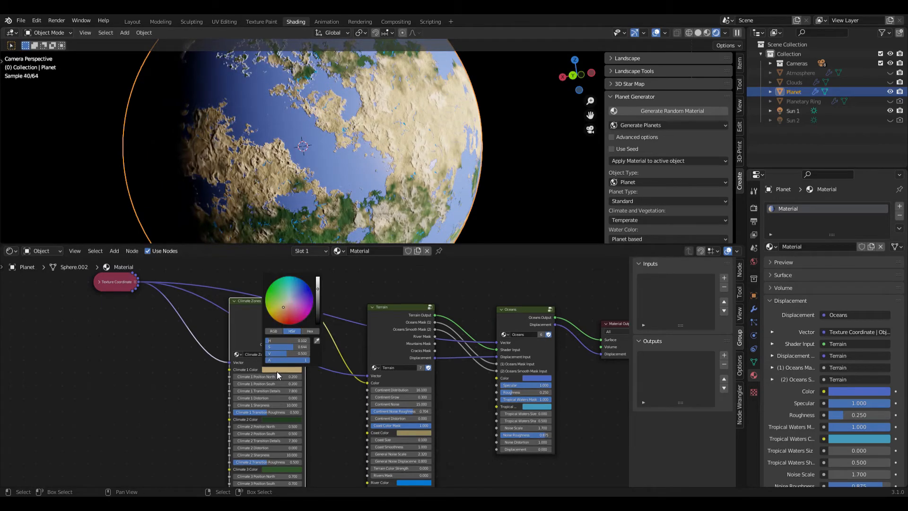
left_click(287, 322)
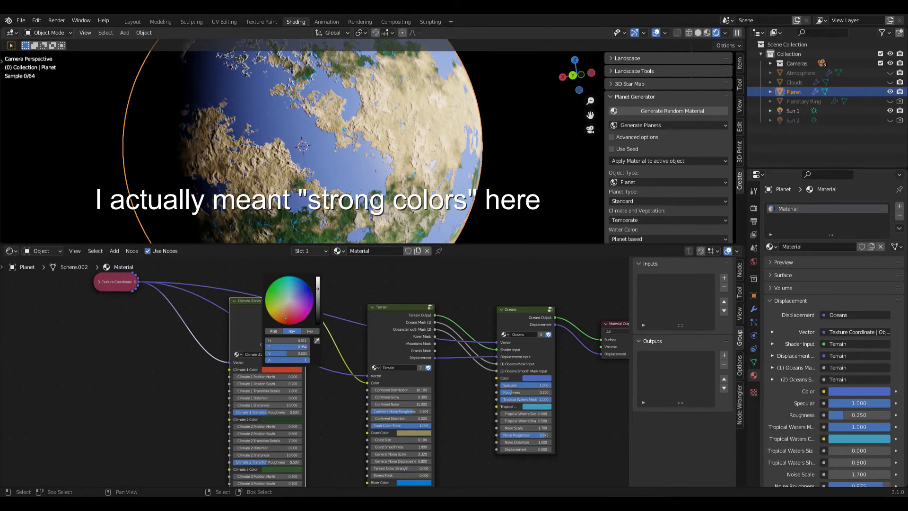
left_click(318, 302)
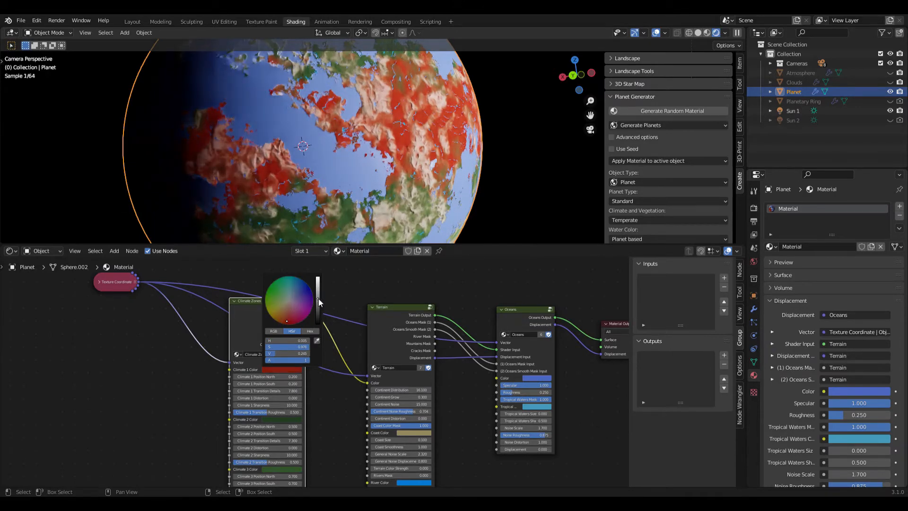
scroll(341, 398, "up", 1)
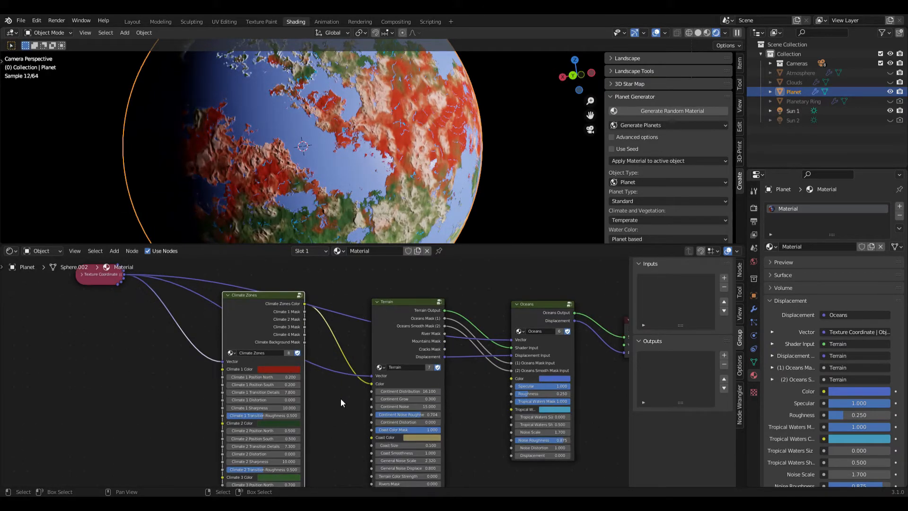
Change the Climate 2 Color to a dark purple and the Climate 3 Color to a deep indigo on the Climate Zones node
left_click(271, 423)
left_click_drag(298, 348, 304, 356)
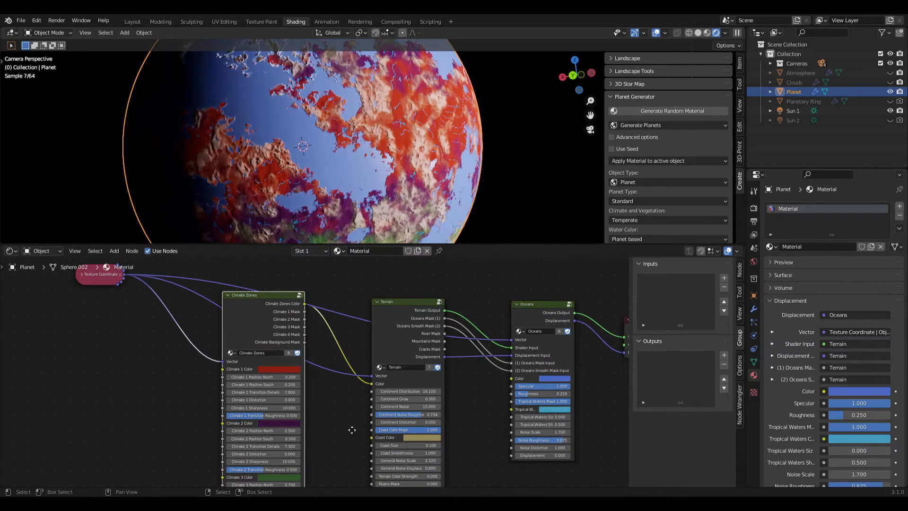
middle_click_drag(275, 473, 291, 382)
left_click(290, 387)
left_click_drag(313, 315, 324, 312)
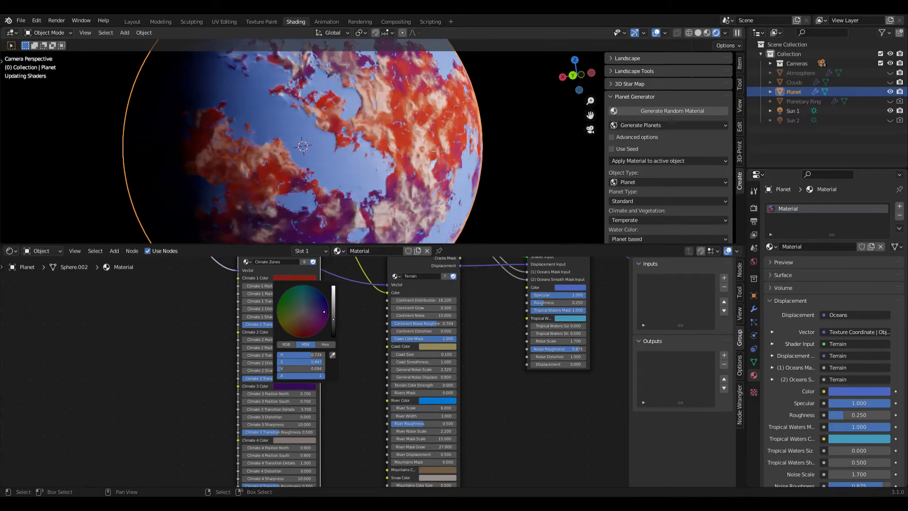
Change the Climate 4 Color on the Climate Zones node to a muted khaki
scroll(330, 171, "down", 1)
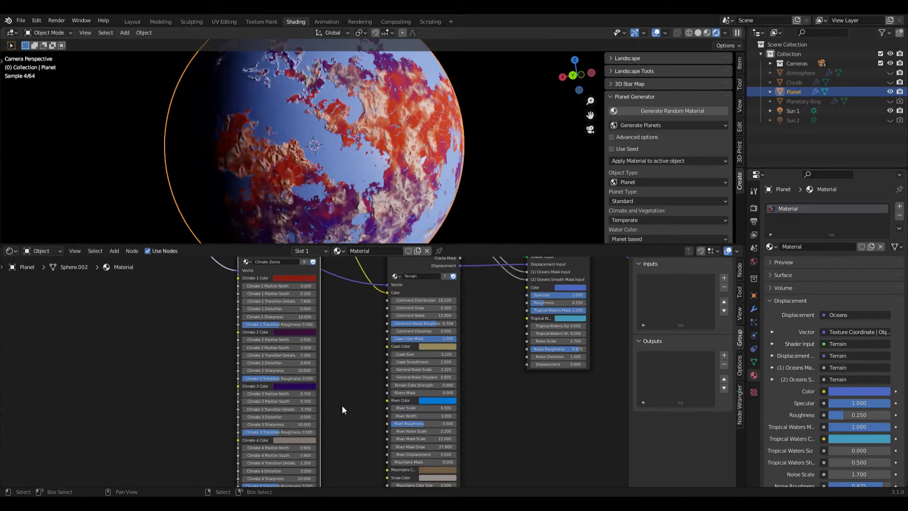
scroll(359, 384, "down", 2, "shift")
left_click(290, 414)
left_click_drag(292, 342, 297, 342)
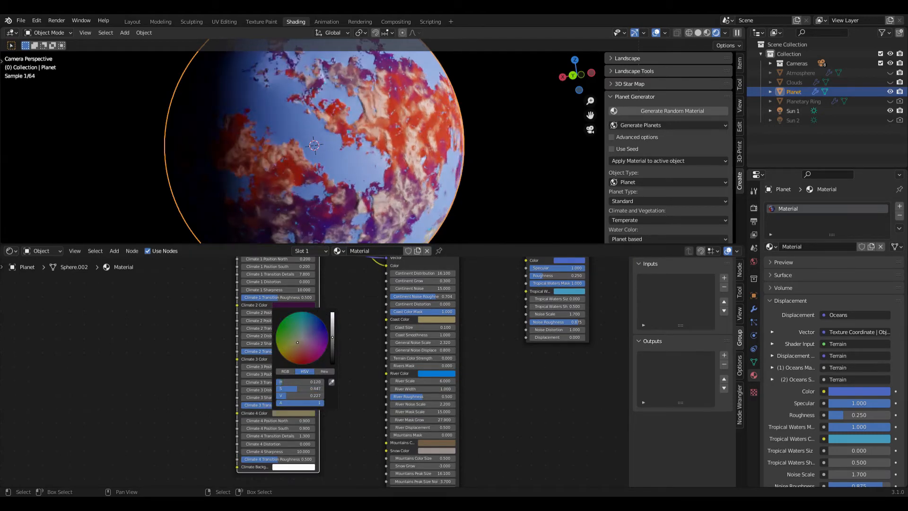
middle_click_drag(301, 135, 287, 161)
scroll(288, 161, "down", 3)
scroll(410, 112, "up", 1)
scroll(410, 109, "up", 1)
left_click(290, 413)
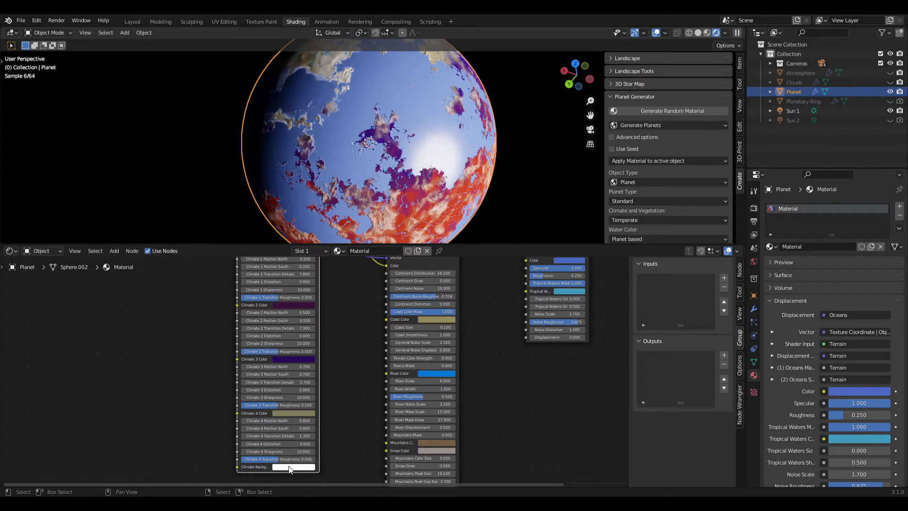
Examine the planet's climate zones from the pole to the equator against the Climate Zones settings and background color
middle_click_drag(413, 122, 412, 157)
middle_click_drag(367, 405, 359, 350)
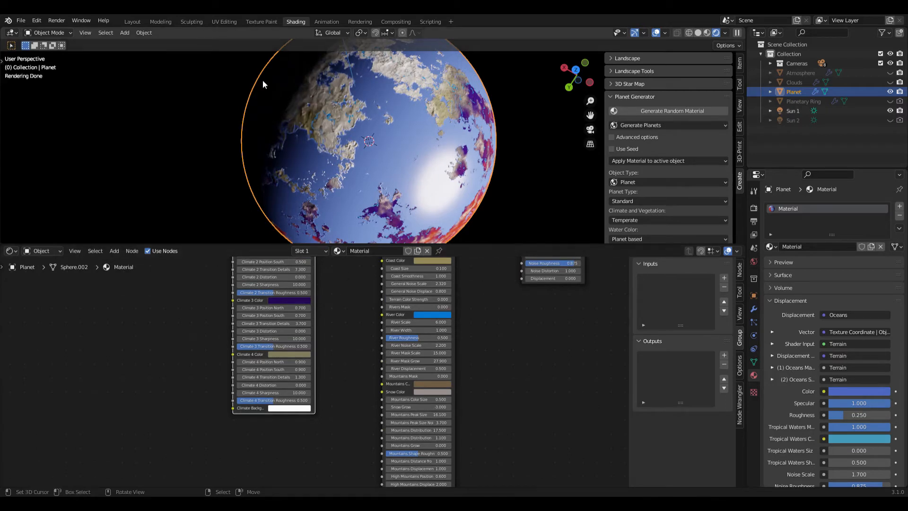
middle_click_drag(348, 337, 326, 392)
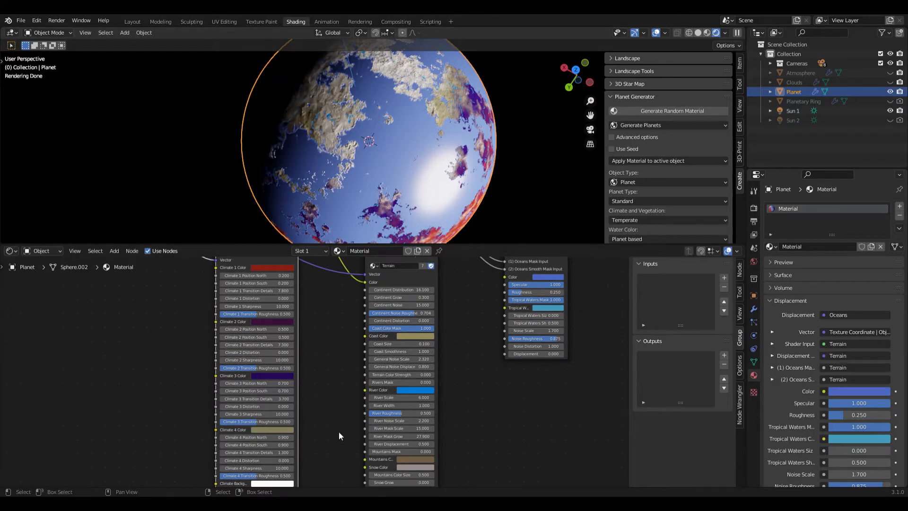
middle_click_drag(339, 431, 342, 370)
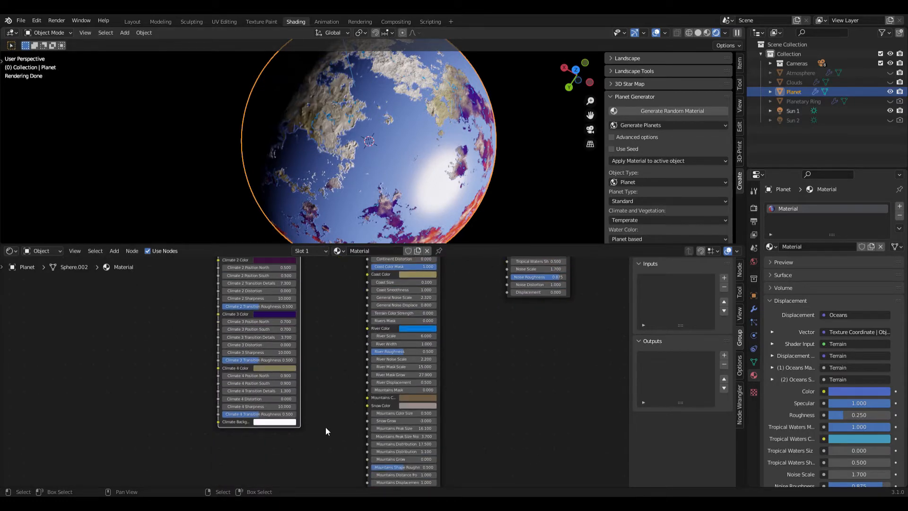
left_click(271, 422)
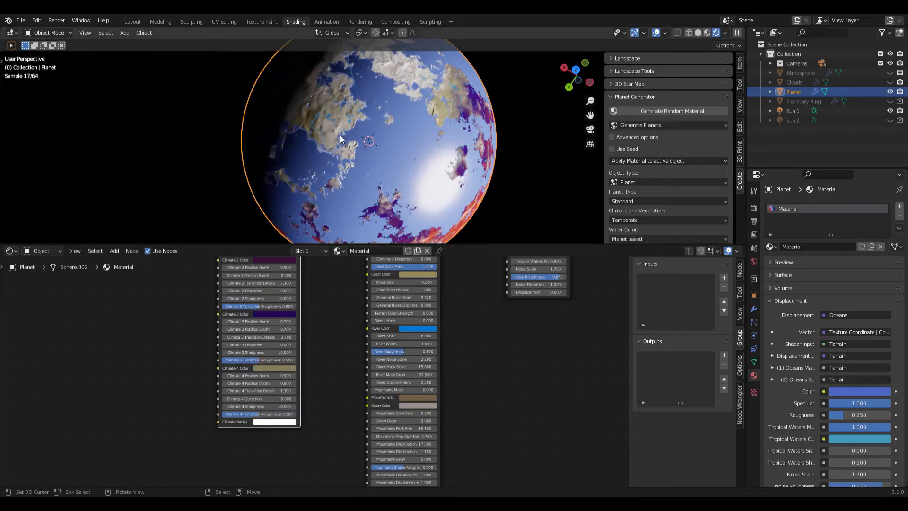
middle_click_drag(346, 341, 354, 378)
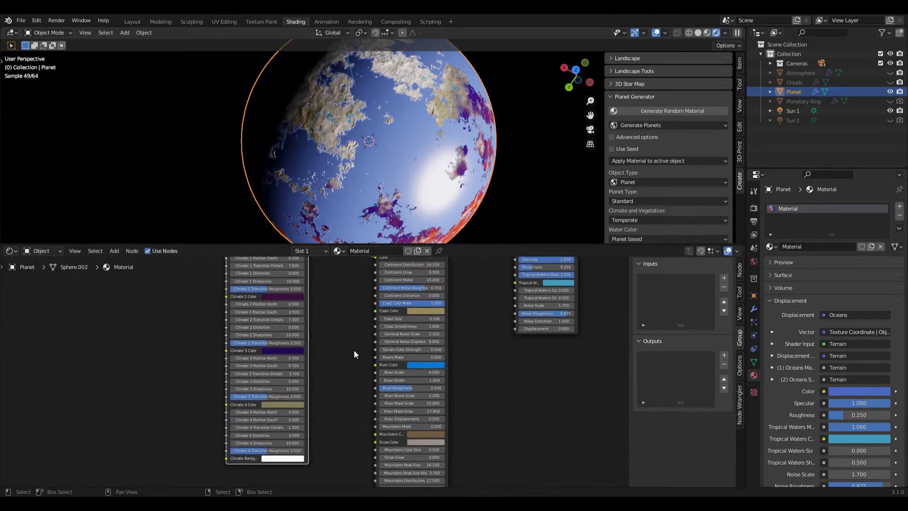
middle_click_drag(353, 314, 356, 400)
middle_click_drag(367, 158, 441, 185)
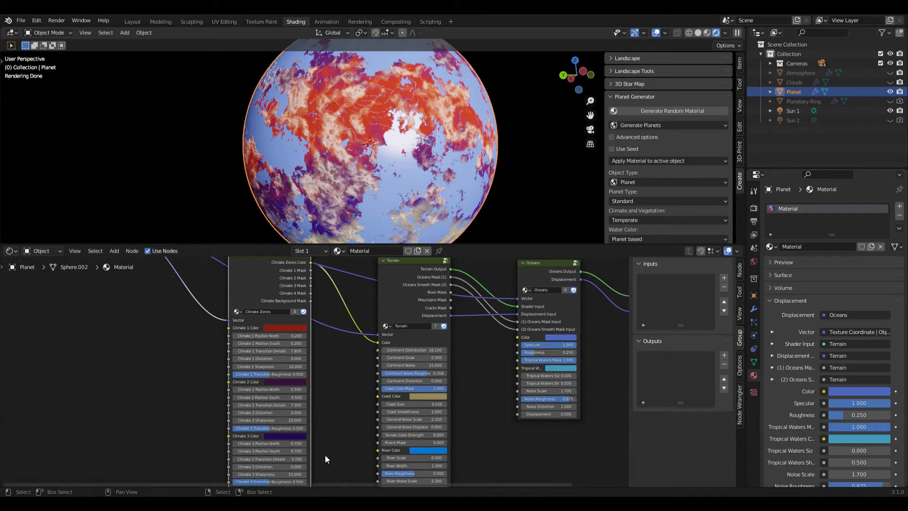
middle_click_drag(375, 186, 440, 190)
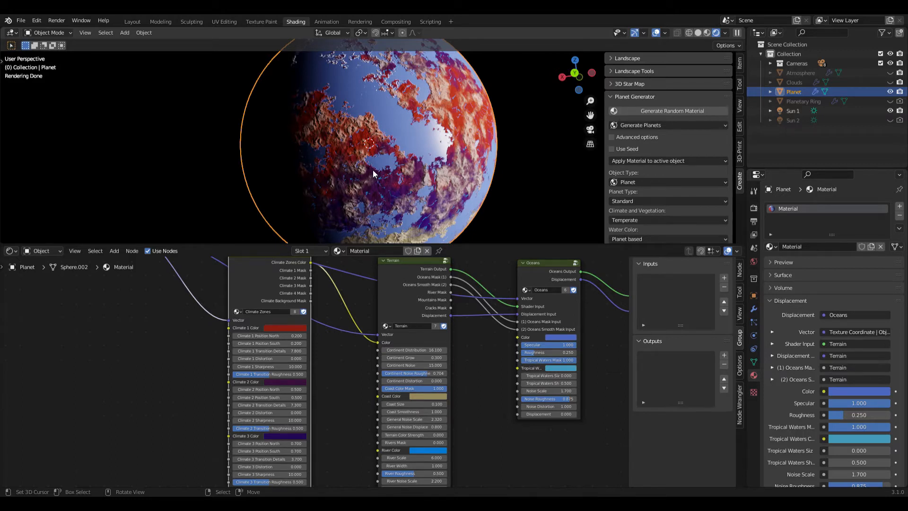
Set both Climate 1 Position North and Climate 1 Position South to 0.150 on the Climate Zones node
middle_click_drag(330, 292, 348, 310)
scroll(344, 335, "up", 3)
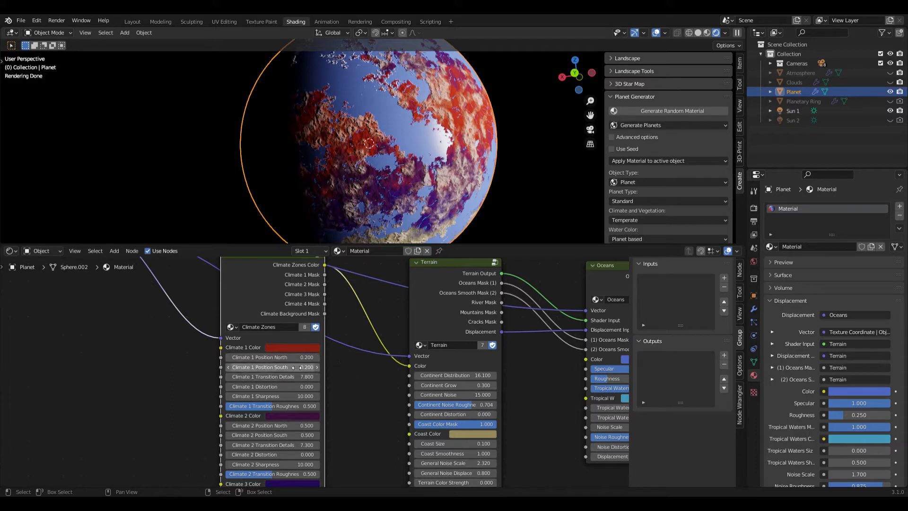
mouse_move(283, 359)
left_mouse_down()
mouse_move(303, 359)
mouse_move(237, 359)
mouse_move(274, 358)
left_mouse_up()
left_click(316, 359)
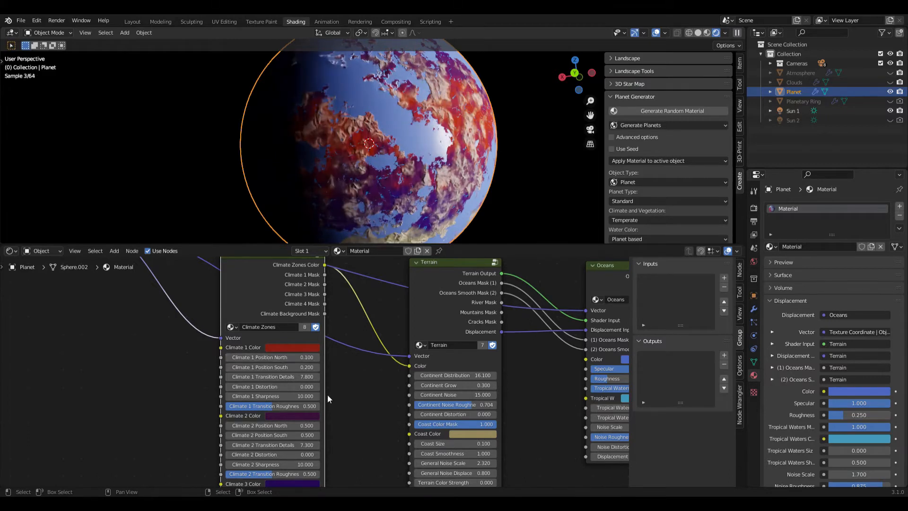
left_click(229, 367)
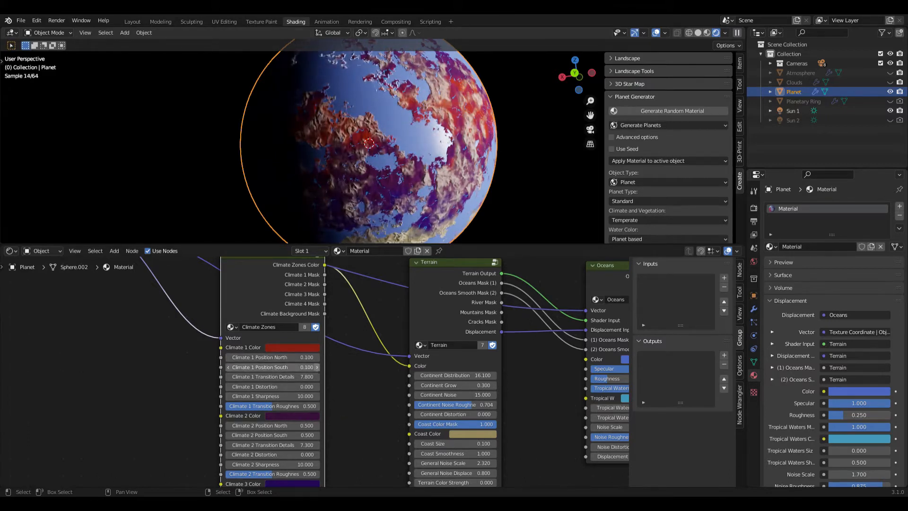
left_click(317, 367)
double_click(294, 359)
left_click(275, 372)
double_click(292, 368)
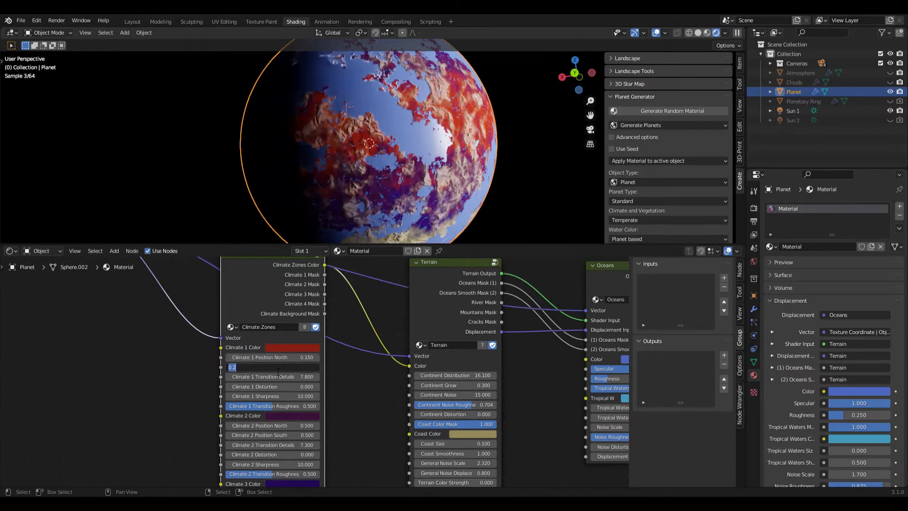
type("0.15")
key("Return")
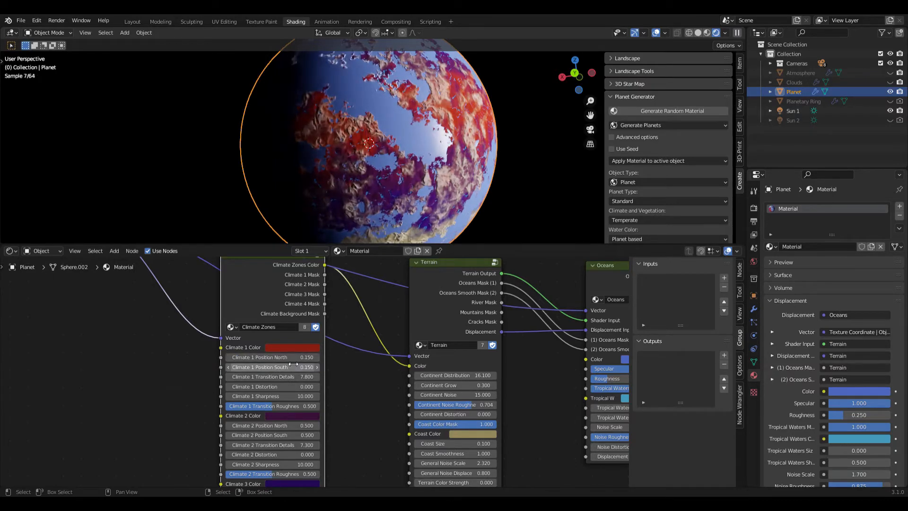
Set Climate 1 Transition Details to 10.200, Sharpness to 10.600 and Transition Roughness to 0.621
middle_click_drag(388, 140, 378, 141)
scroll(422, 143, "up", 1)
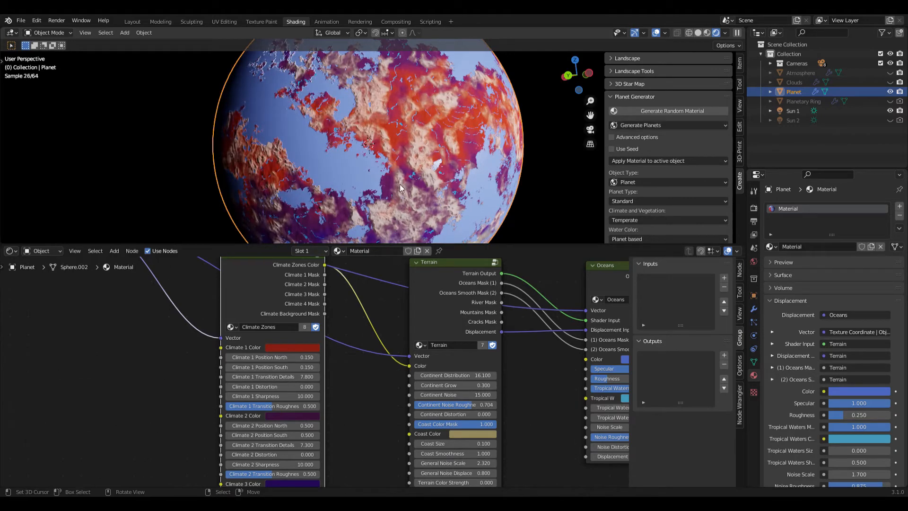
left_click_drag(263, 377, 300, 377)
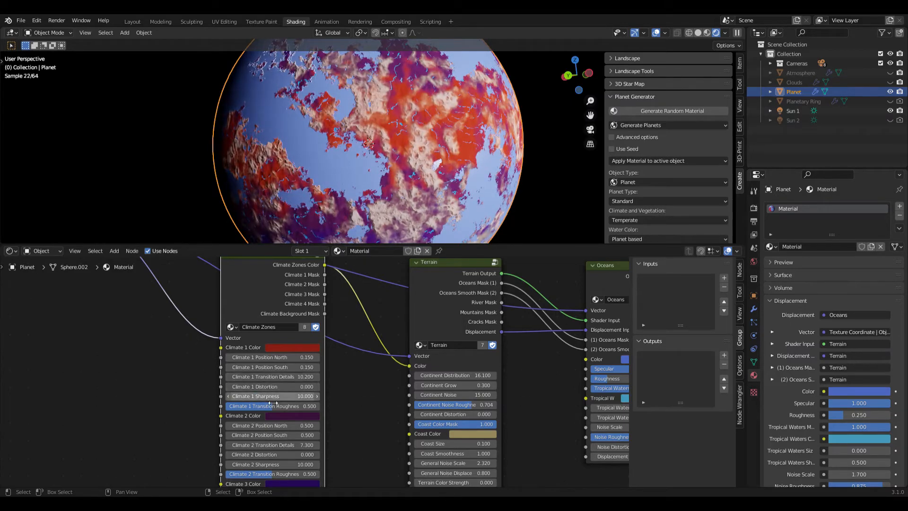
mouse_move(283, 396)
left_mouse_down()
mouse_move(263, 397)
mouse_move(316, 396)
mouse_move(279, 395)
mouse_move(280, 406)
mouse_move(294, 406)
left_mouse_up()
scroll(447, 185, "up", 3)
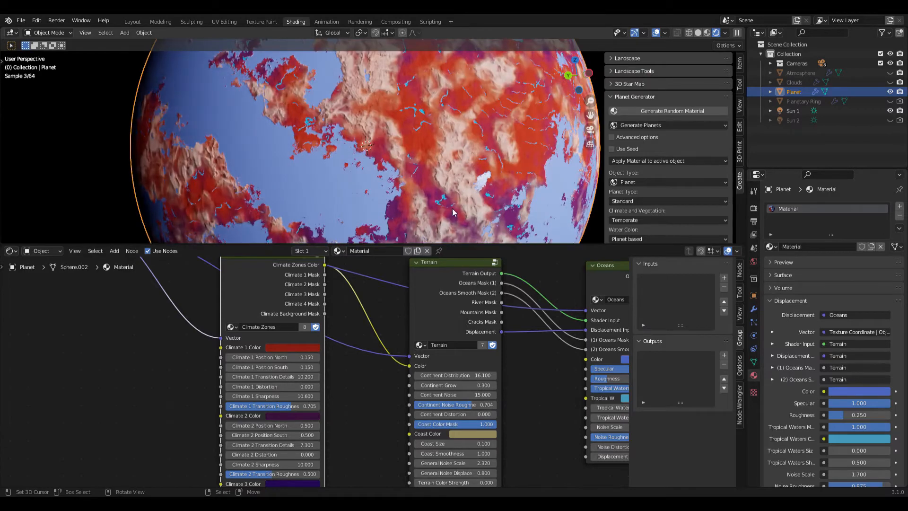
middle_click_drag(359, 449, 341, 414)
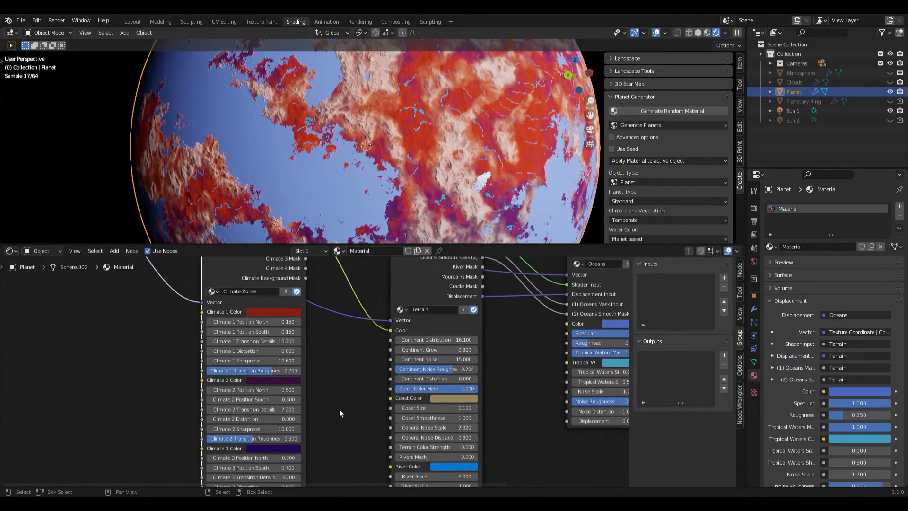
left_click_drag(274, 371, 265, 370)
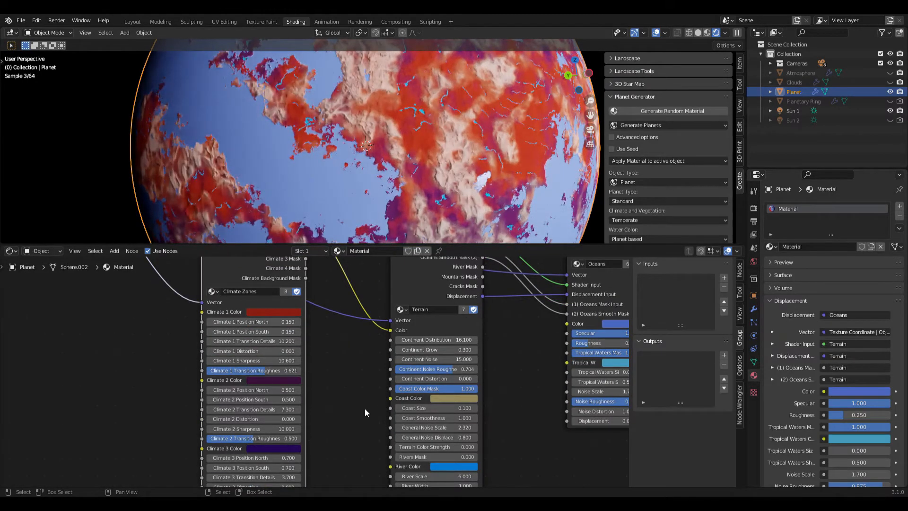
Try Climate 3 Position North and South at 0.800 and return them to 0.700
scroll(356, 144, "down", 4)
middle_click_drag(419, 183, 393, 178)
middle_click_drag(347, 428, 349, 372)
left_click_drag(273, 402, 284, 402)
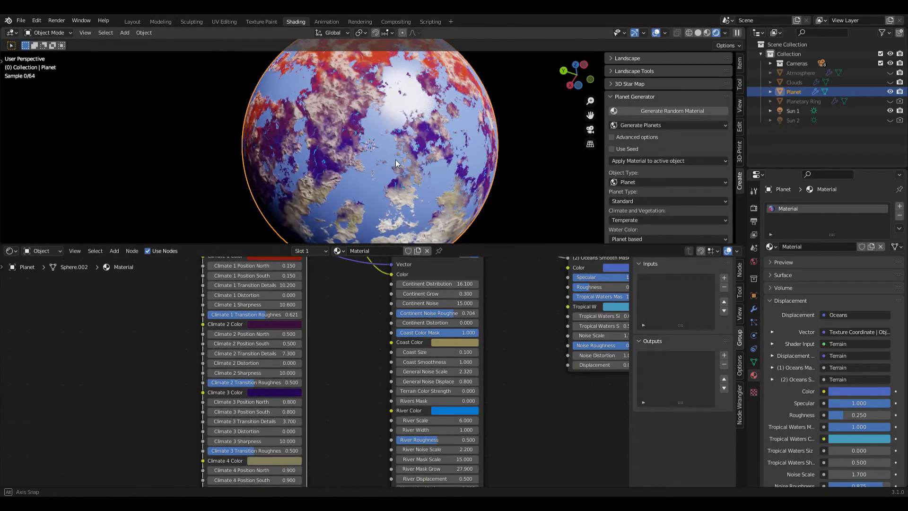
left_click(208, 402)
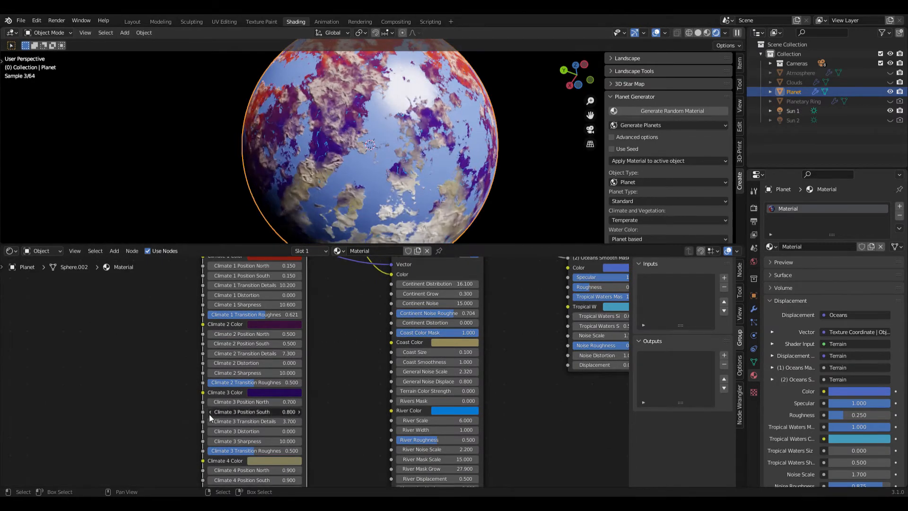
Set Climate 4 Position North and South to 0.800 and Climate 3 Transition Details to 5.400
middle_click_drag(372, 415, 369, 374)
left_click(208, 428)
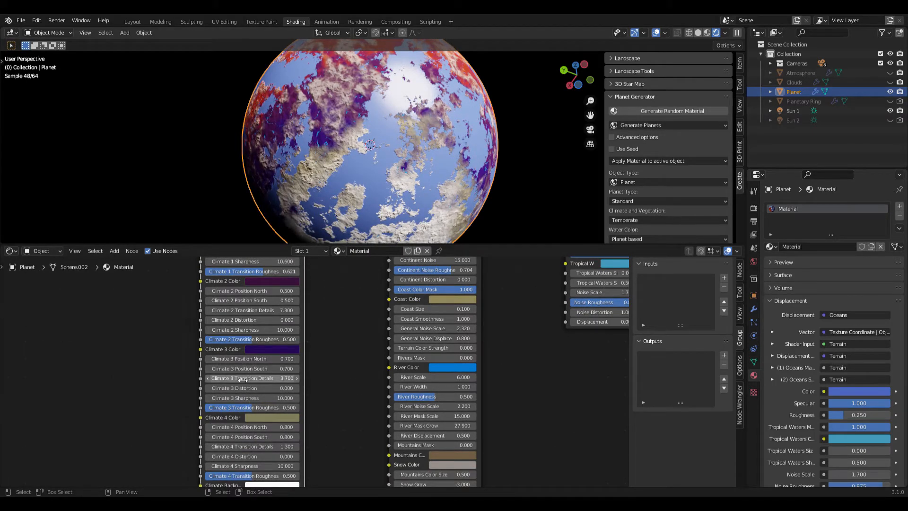
left_click_drag(242, 379, 314, 380)
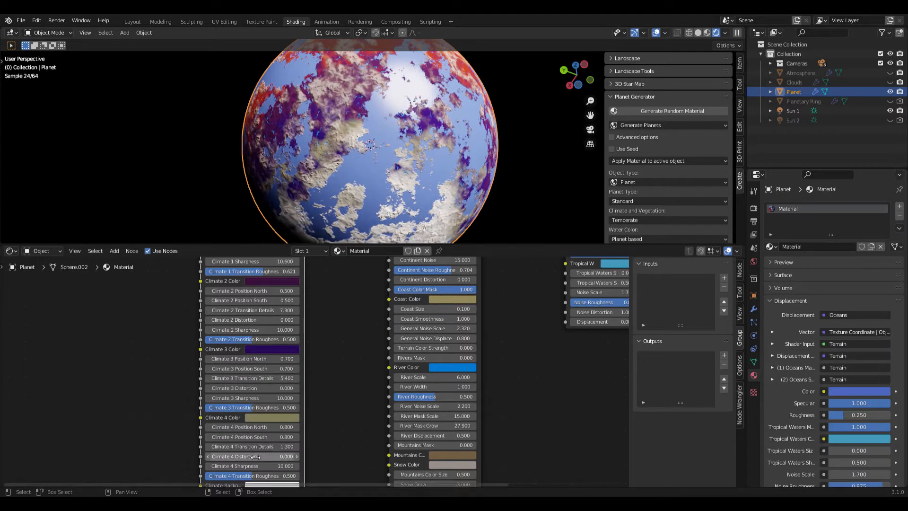
left_click(206, 435)
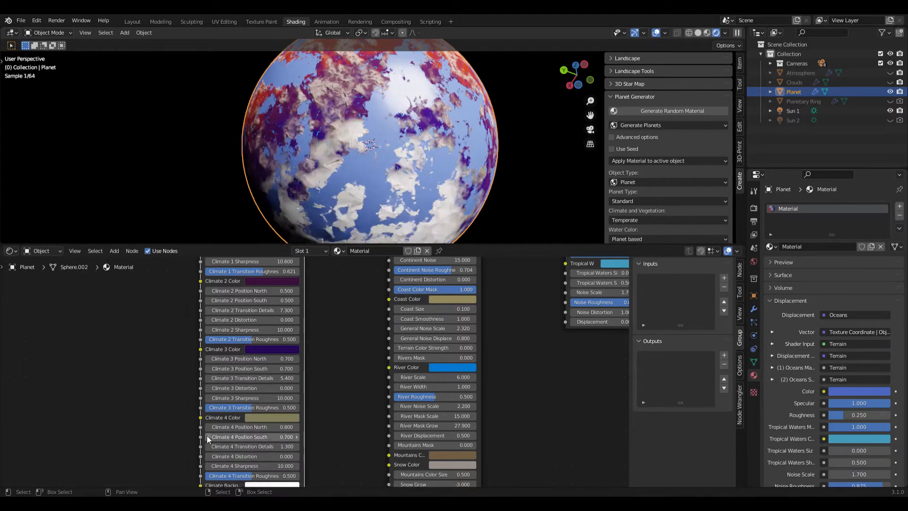
left_click(296, 437)
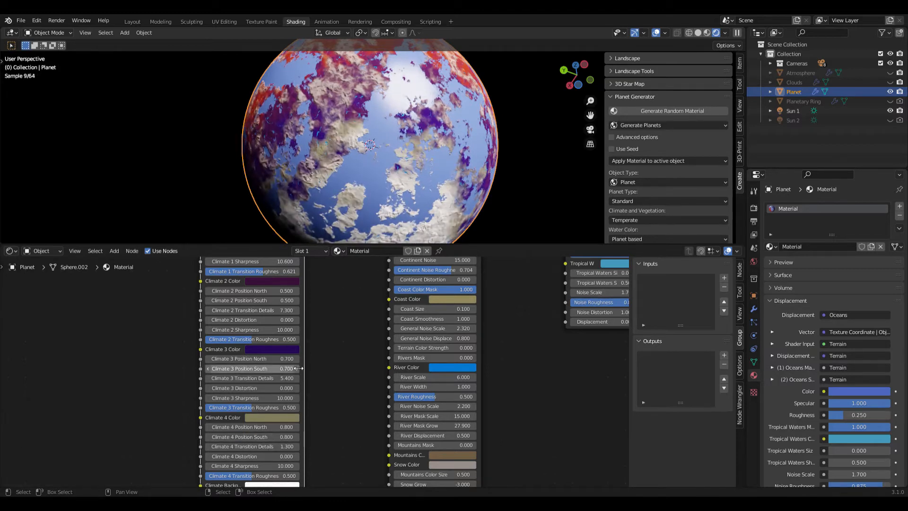
Set Climate 3 Position North and South to 0.600 and Climate 3 Transition Roughness to 0.472
left_click(208, 368)
left_click(208, 358)
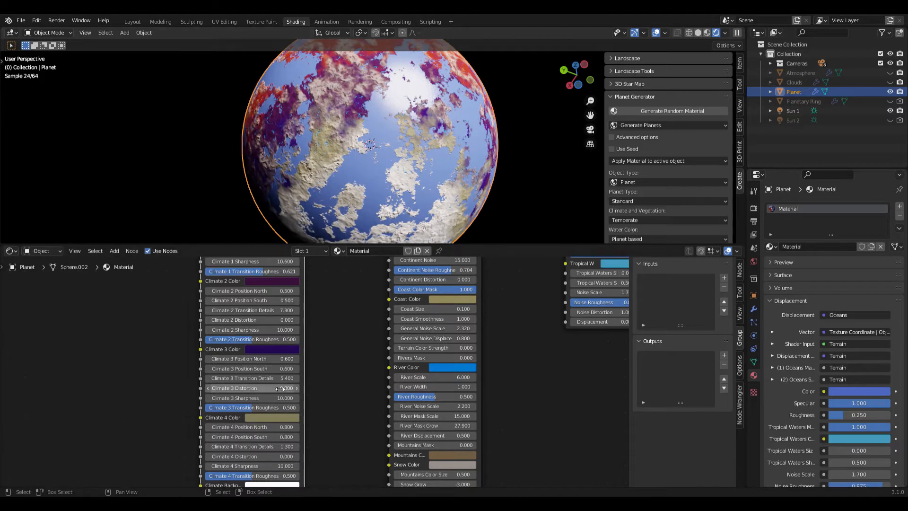
left_click_drag(252, 408, 249, 407)
middle_click_drag(335, 76, 407, 180)
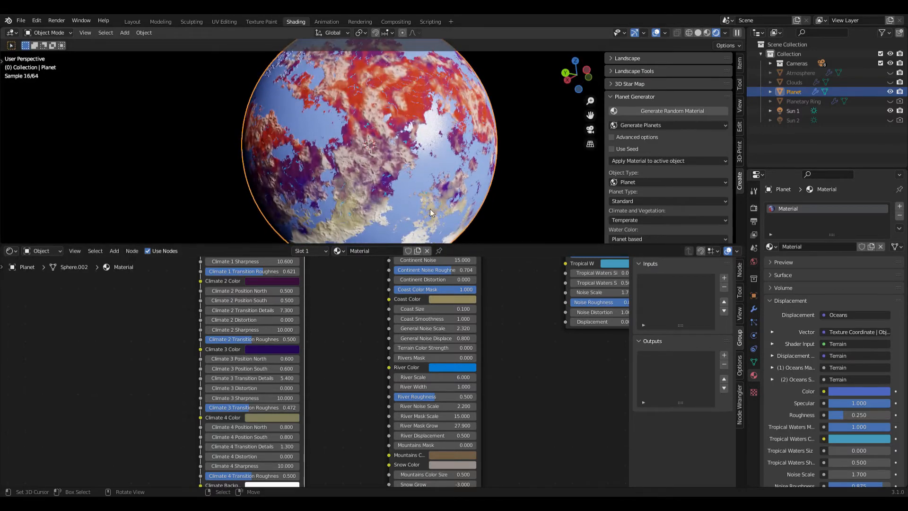
scroll(387, 167, "up", 3)
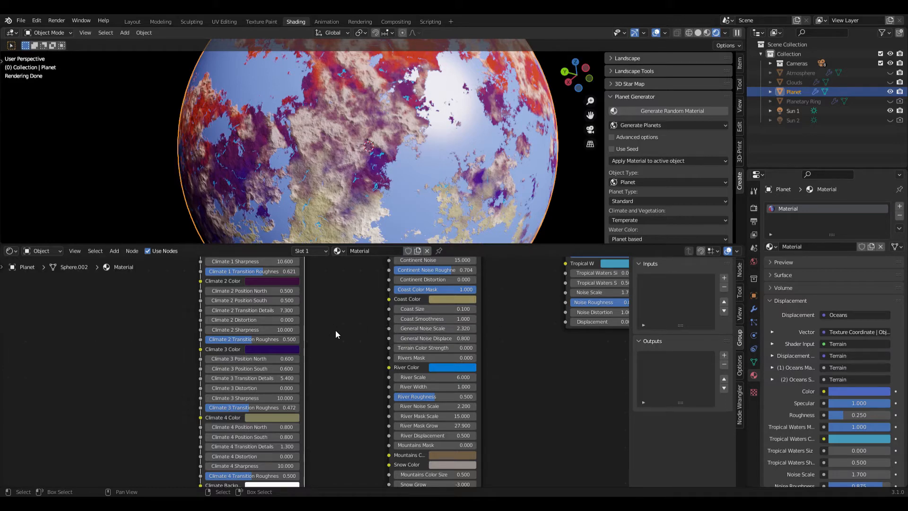
scroll(361, 112, "down", 4)
middle_click_drag(379, 139, 370, 160)
scroll(427, 118, "up", 4)
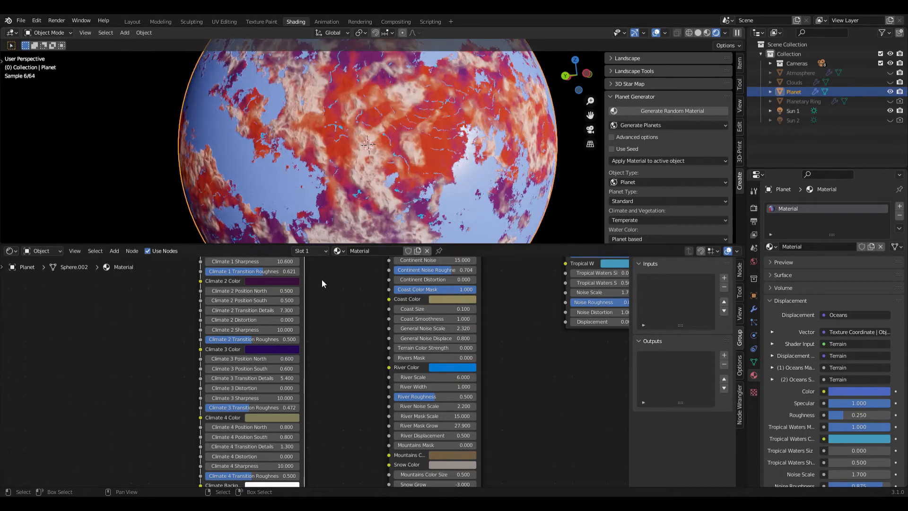
Add a Noise/Musgrave Texture group node in front of the Climate Zones node
middle_click_drag(335, 266, 367, 367)
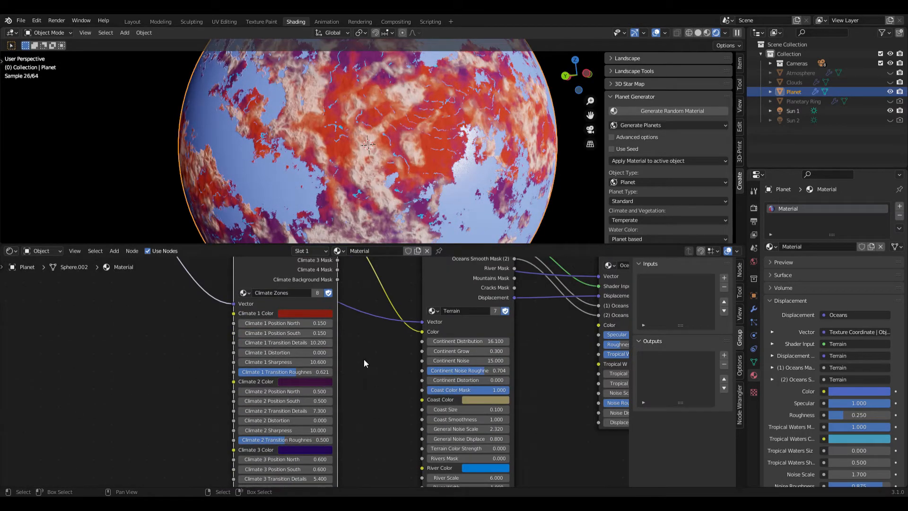
key("shift+a")
mouse_move(61, 367)
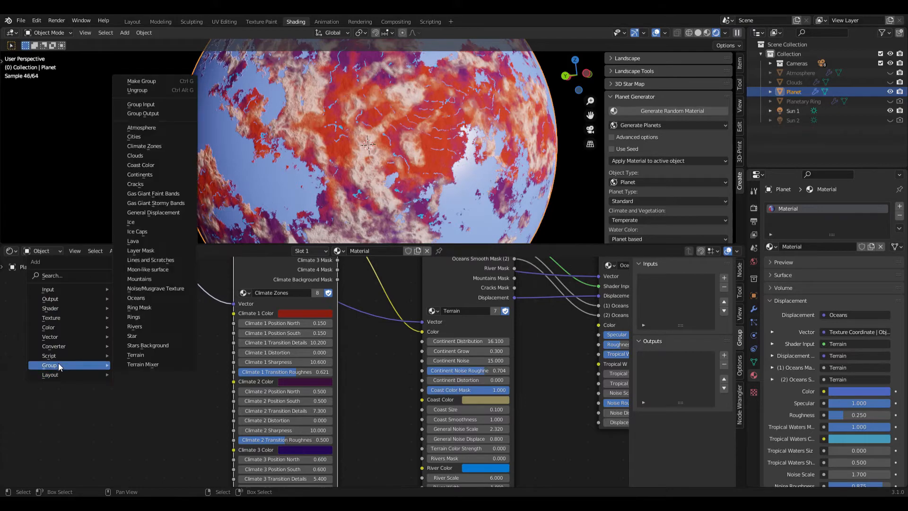
left_click(152, 288)
left_click(118, 326)
scroll(182, 314, "down", 3)
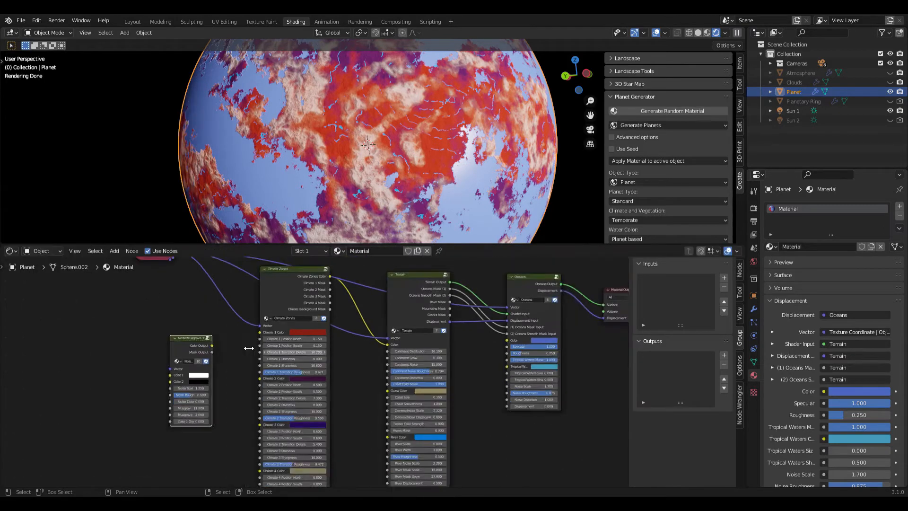
Wire the Noise/Musgrave Texture between the Texture Coordinate node and Climate 1 Color, with Color 1 copied from Climate 1's dark red
left_click_drag(215, 282, 209, 388)
scroll(285, 410, "up", 3)
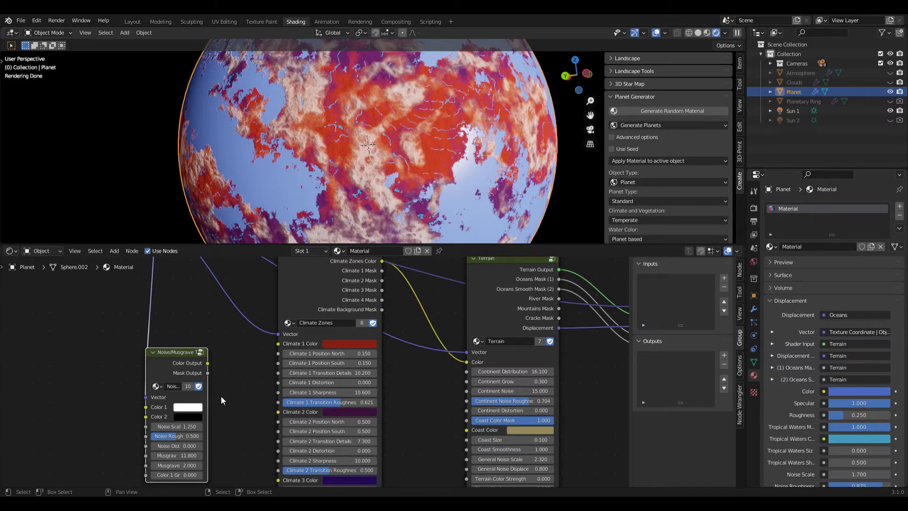
left_click(199, 407)
left_click(249, 368)
left_click(343, 347)
left_click_drag(285, 339, 272, 344)
left_click_drag(206, 363, 250, 308)
Set the Noise/Musgrave Texture's Color 2 to a dark orange and its Color 1 Grow to 1.100
left_click(194, 416)
left_click_drag(207, 337, 205, 352)
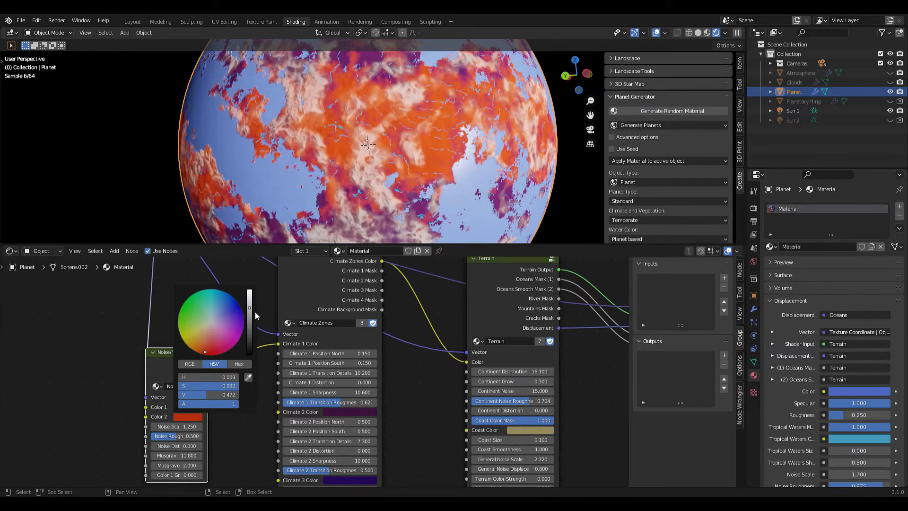
left_click_drag(249, 311, 249, 315)
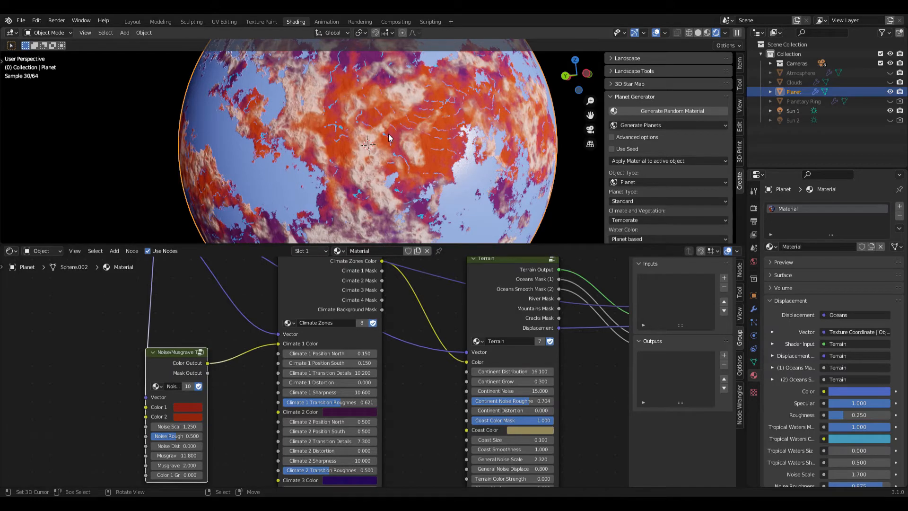
left_click(195, 418)
left_click_drag(249, 316, 249, 300)
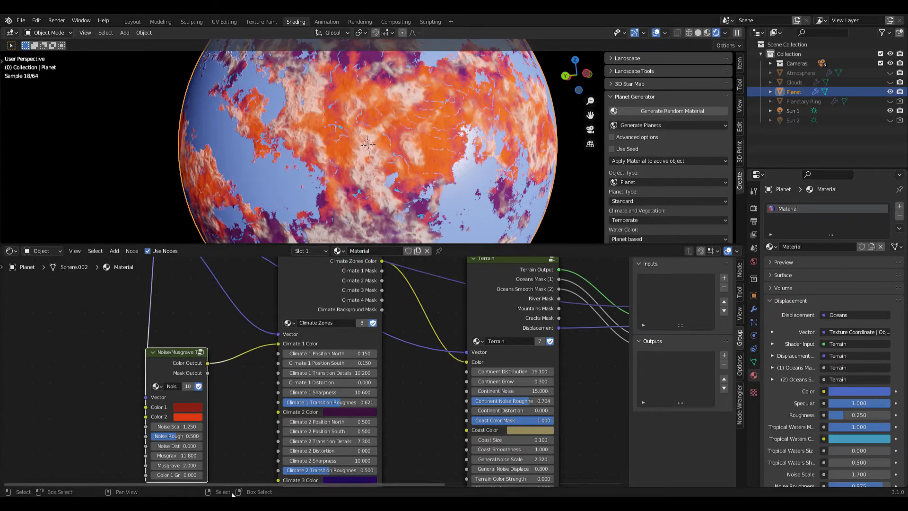
left_click_drag(190, 476, 201, 476)
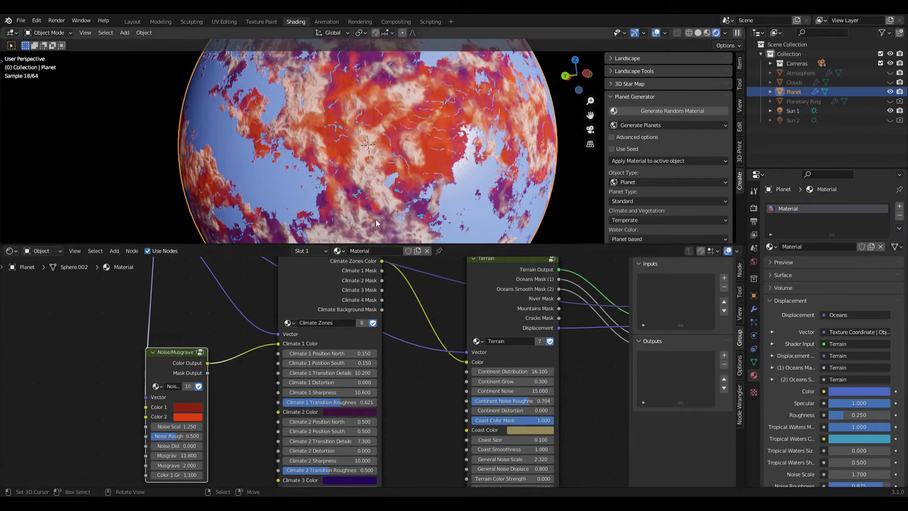
left_click(188, 417)
left_click(199, 349)
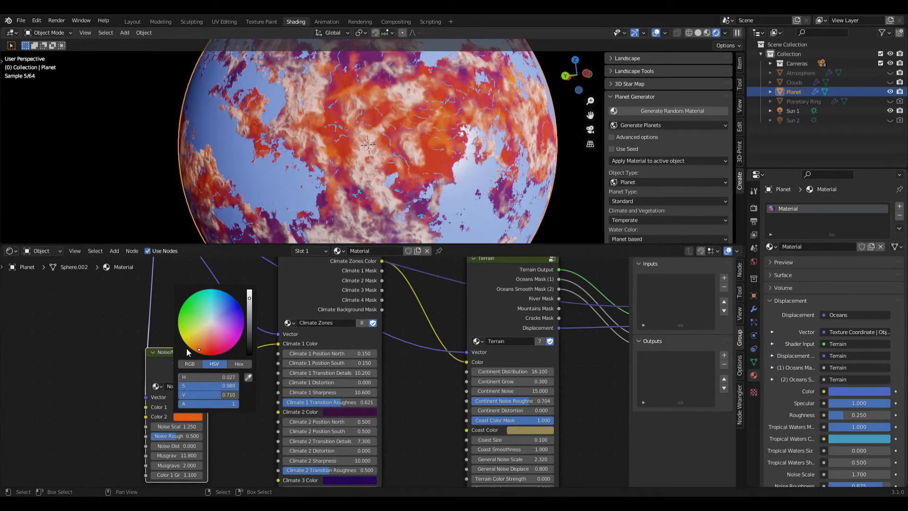
left_click(249, 307)
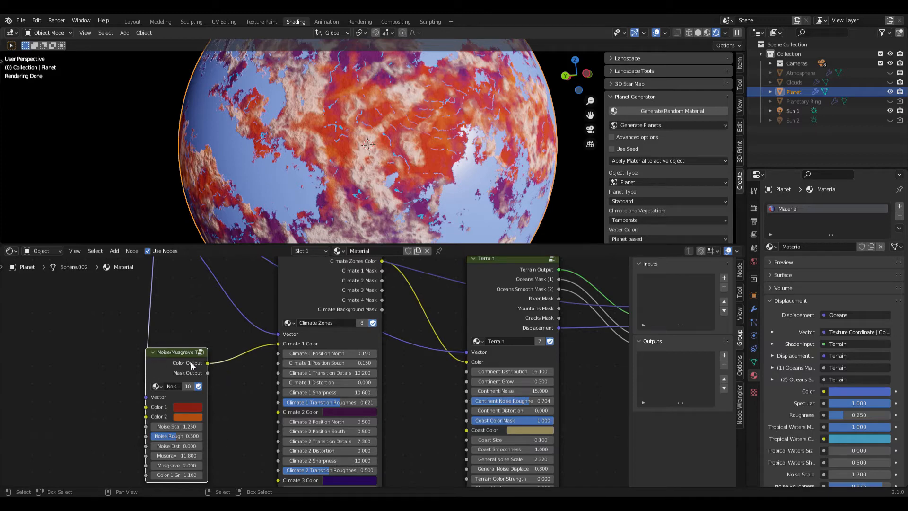
Widen the Noise/Musgrave Texture node and preview its Color Output on the planet through an additional Material Output node
left_click_drag(146, 369, 133, 370)
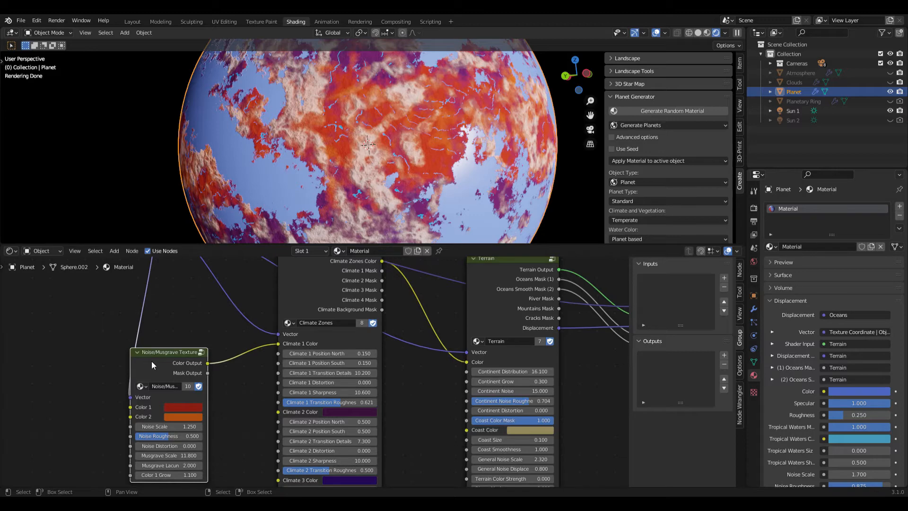
left_click_drag(174, 365, 166, 355)
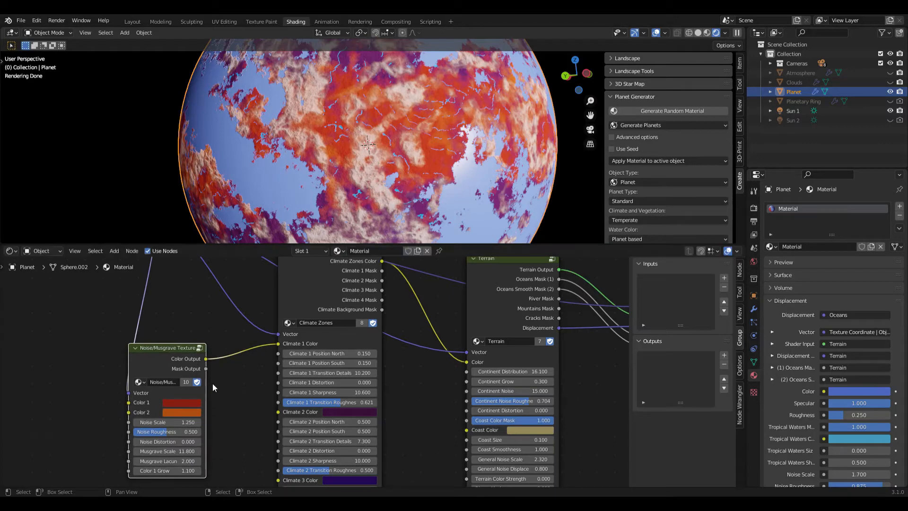
key("shift+a")
mouse_move(185, 306)
left_click(276, 324)
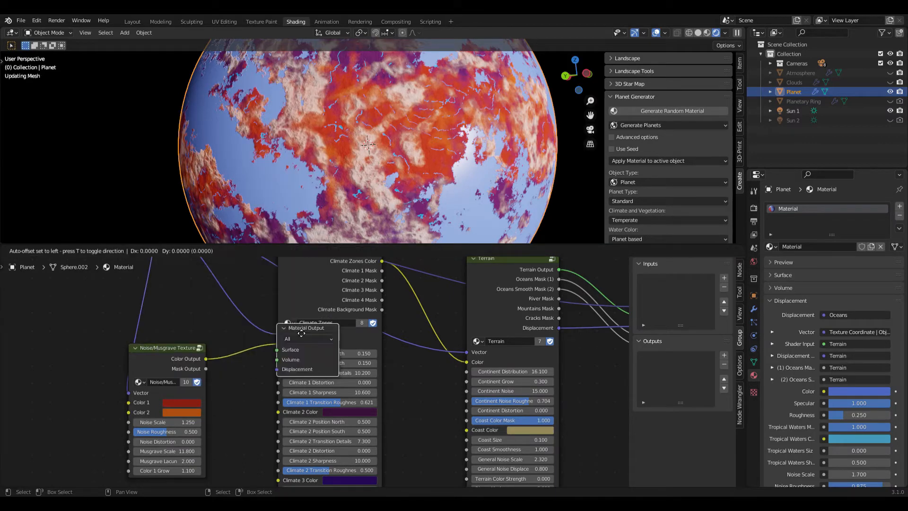
left_click(397, 377)
left_click_drag(205, 359, 396, 400)
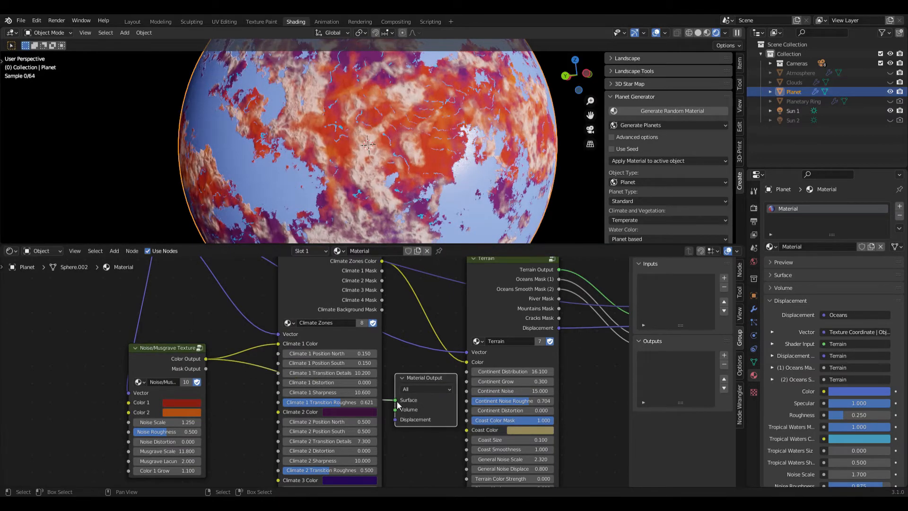
scroll(348, 183, "down", 2)
middle_click_drag(333, 176, 365, 174)
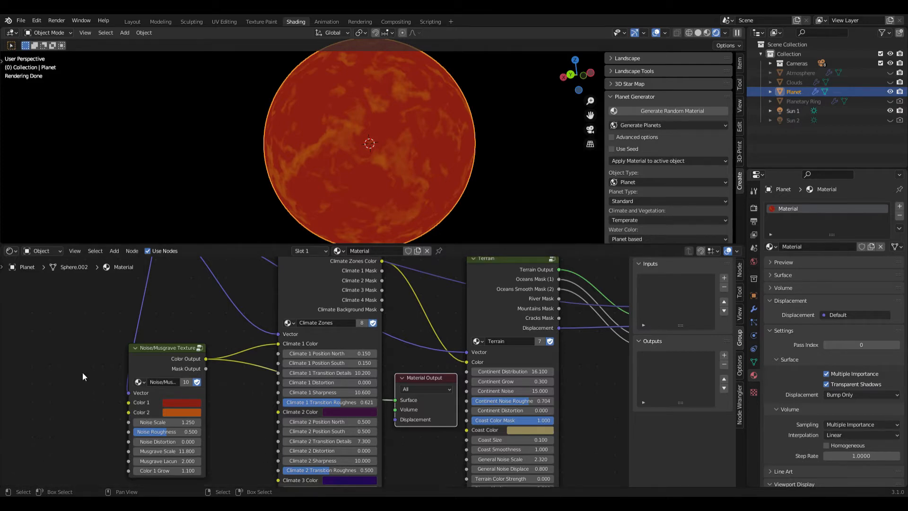
Set the texture's Noise Roughness to 0.668 and delete the additional Material Output node
left_click_drag(162, 432, 174, 432)
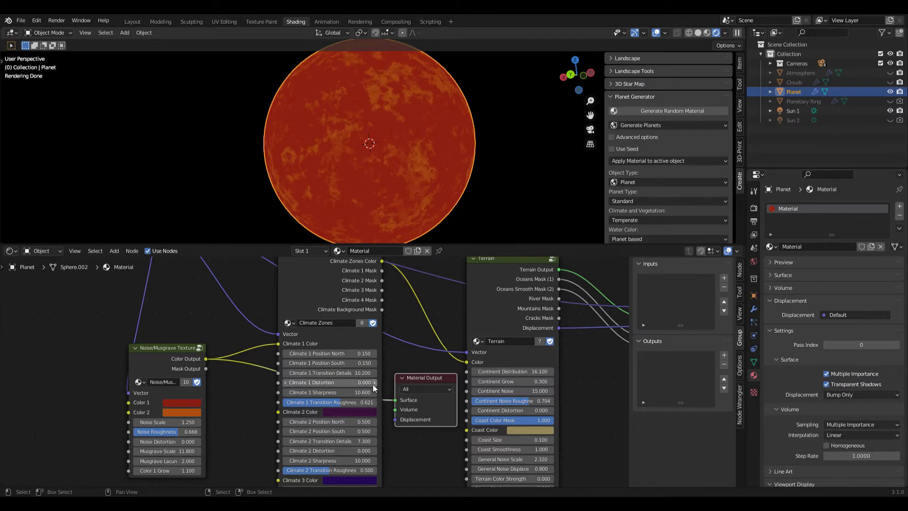
key("x")
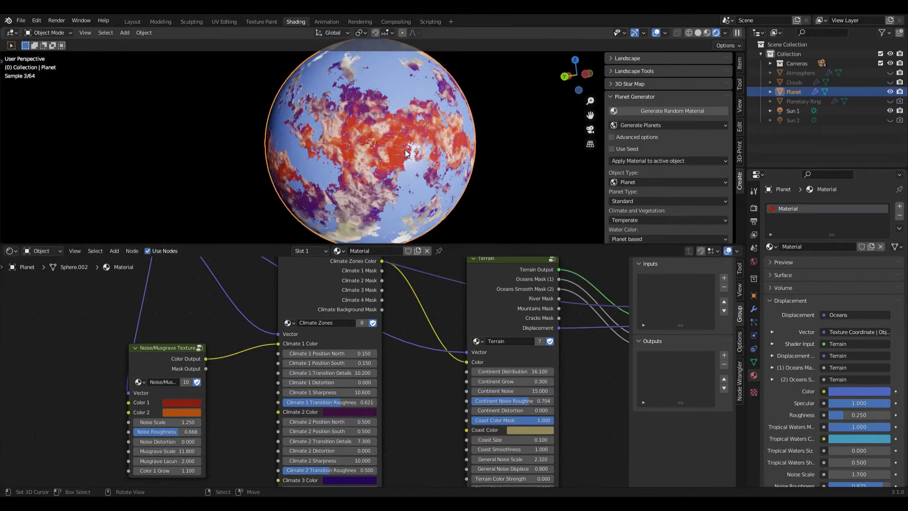
scroll(407, 142, "up", 4)
scroll(412, 125, "up", 1)
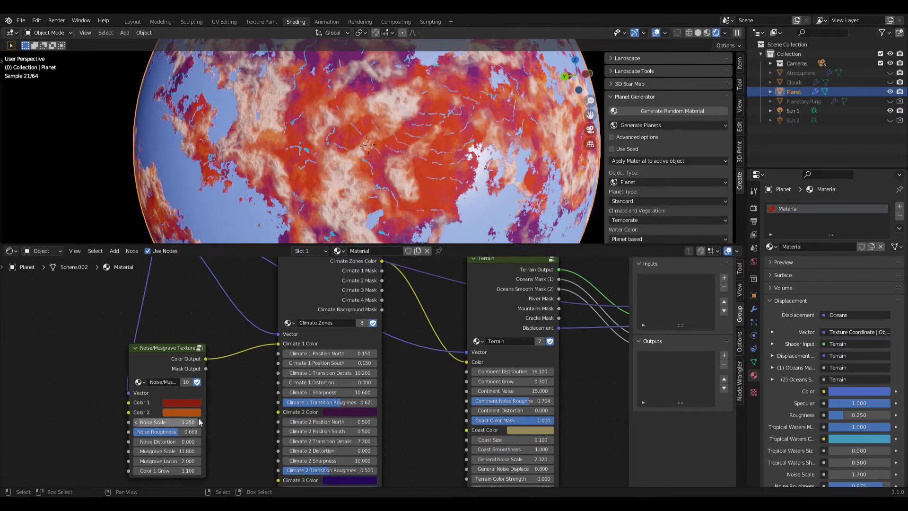
Move the Climate Zones node farther from Terrain and add a Mix color node between the two
scroll(402, 371, "down", 2)
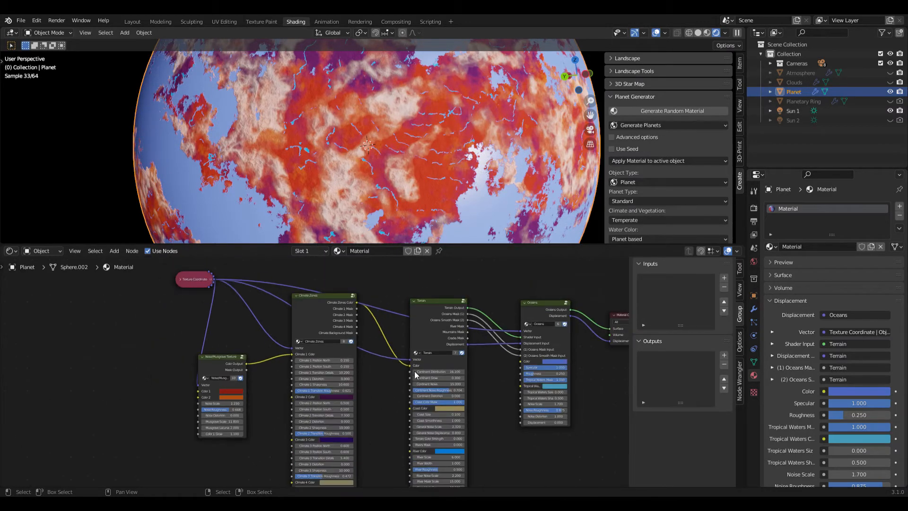
middle_click_drag(379, 396, 309, 403)
left_click_drag(249, 313, 229, 314)
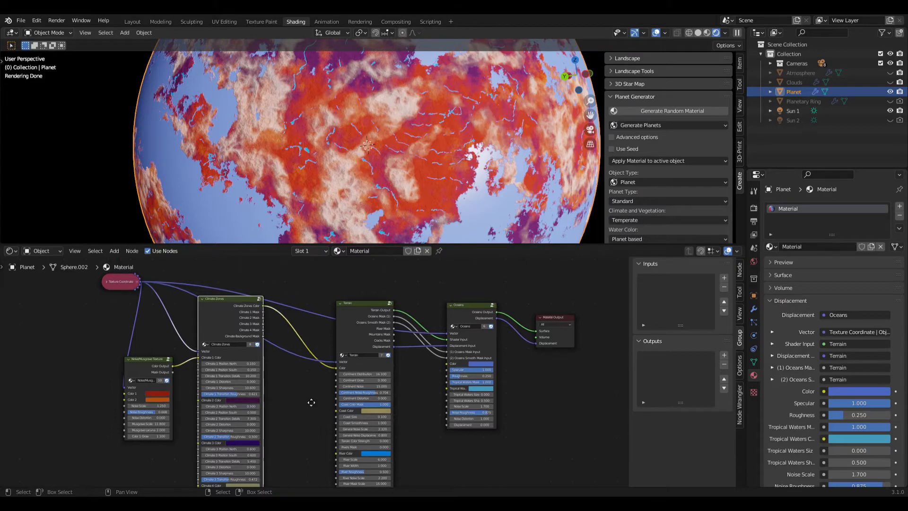
middle_click_drag(299, 400, 316, 379)
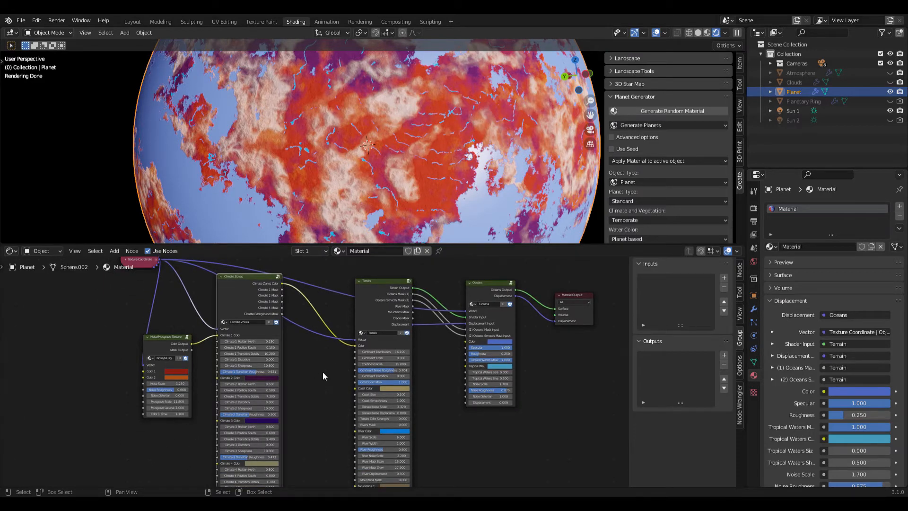
key("shift+a")
mouse_move(298, 354)
left_click(351, 401)
left_click(315, 379)
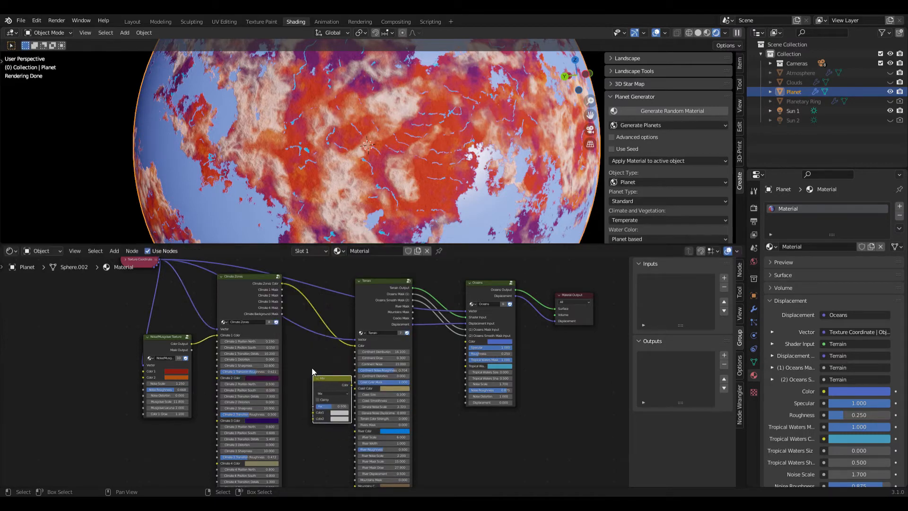
Use Climate 1 Mask as the Mix node's Fac and feed its output into Terrain's River Color, copying the blue river color into Color2
left_click_drag(285, 289, 318, 392)
left_click(387, 430)
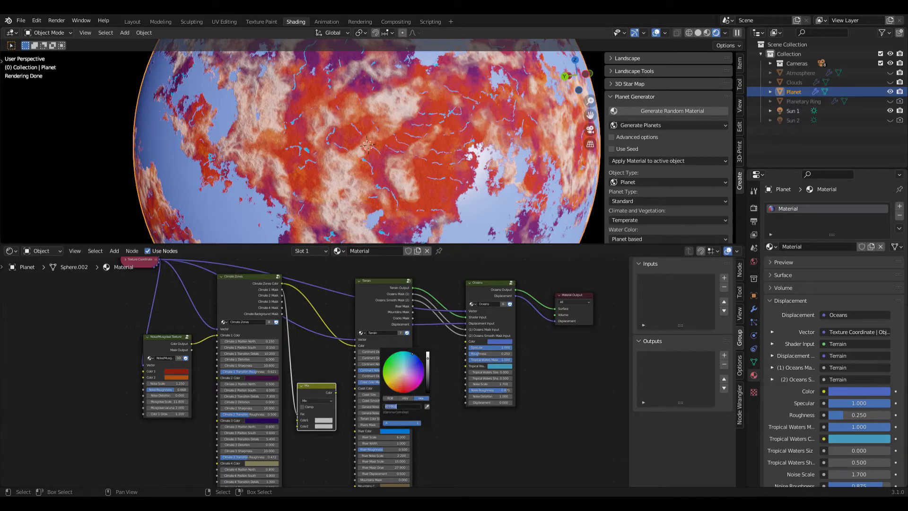
left_click(323, 426)
key("ctrl+v")
left_click_drag(335, 393, 353, 432)
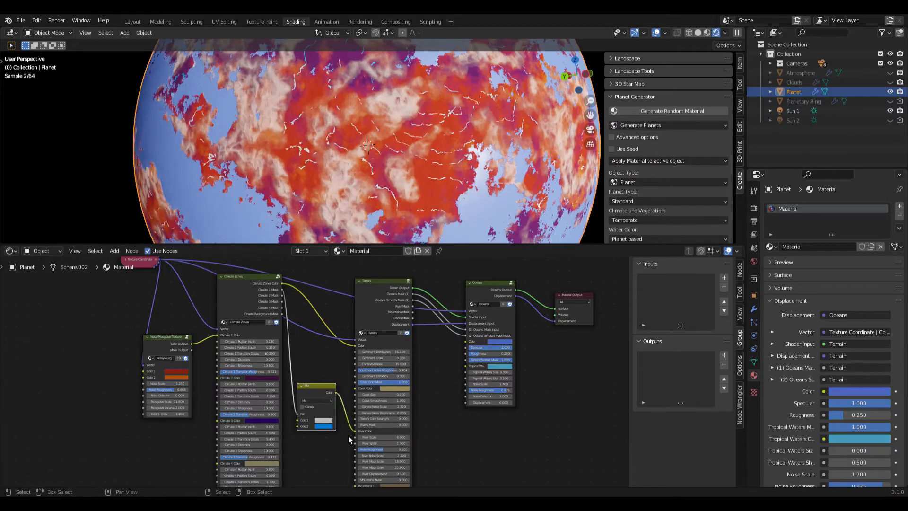
Try green and violet-blue as the Mix node's Color1 for the rivers
scroll(378, 150, "down", 1)
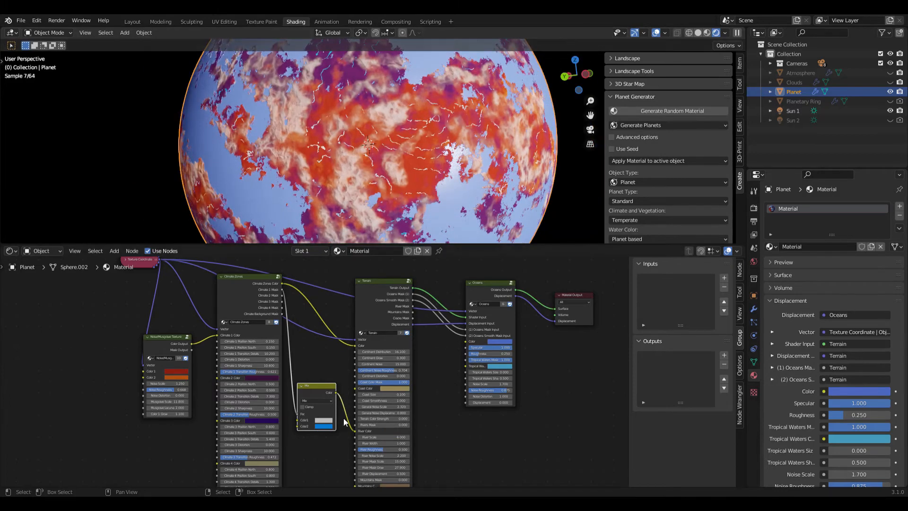
left_click(323, 421)
left_click(322, 348)
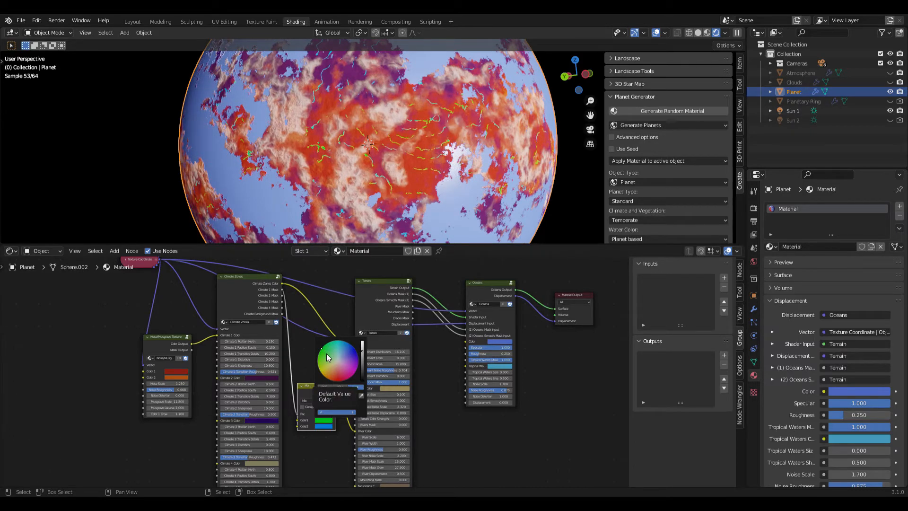
left_click(323, 420)
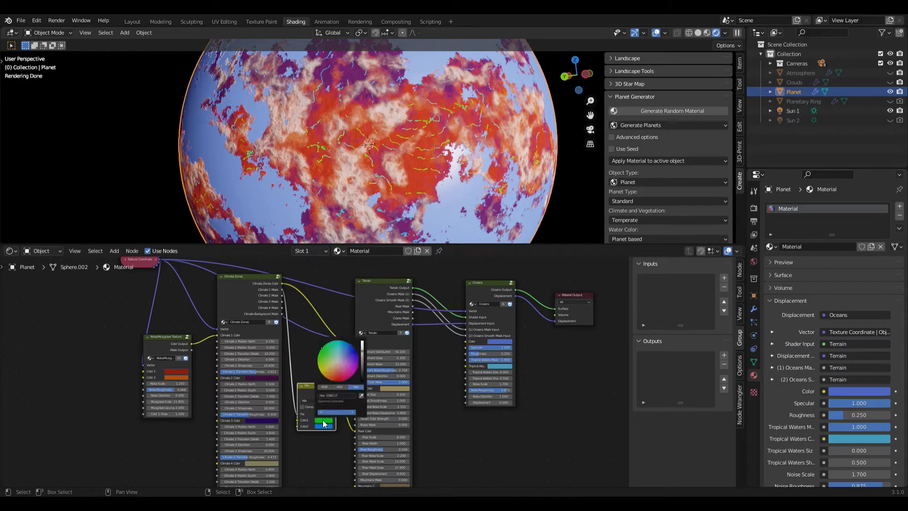
left_click(344, 363)
left_click(350, 354)
left_click(352, 354)
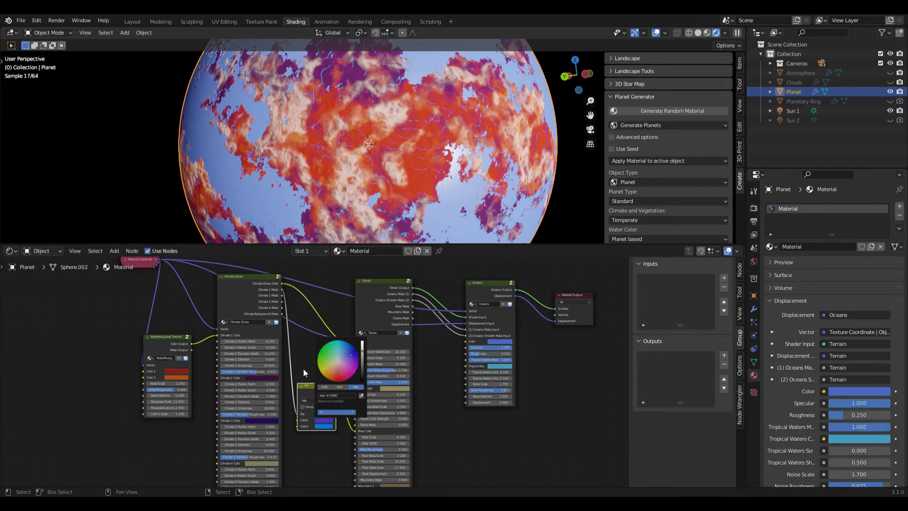
Set the Mix node's Color1 to a blue somewhat darker than Color2
scroll(407, 101, "up", 2)
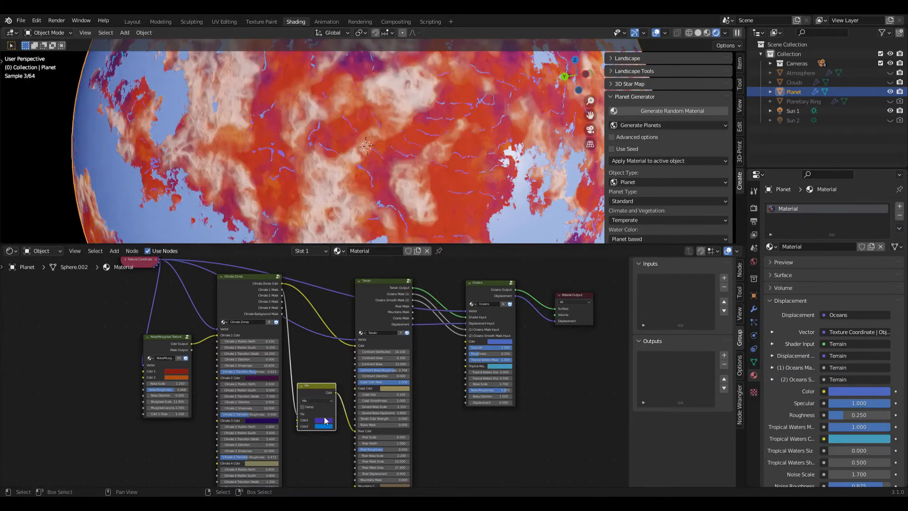
left_click(324, 421)
left_click(353, 355)
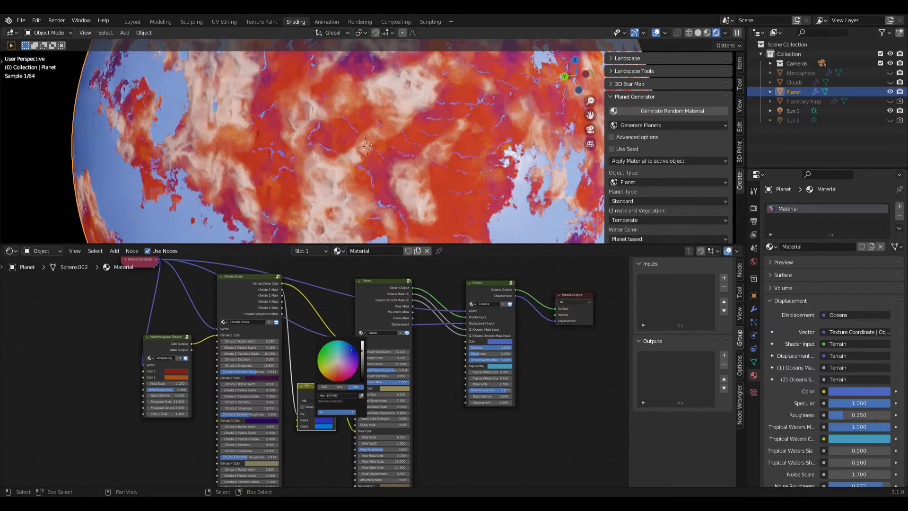
scroll(352, 351, "down", 4)
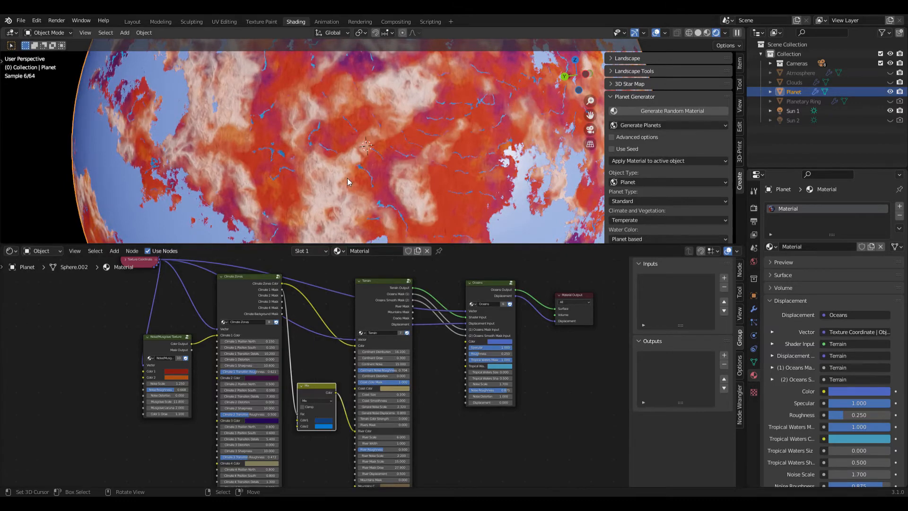
scroll(347, 177, "down", 2)
left_click(326, 420)
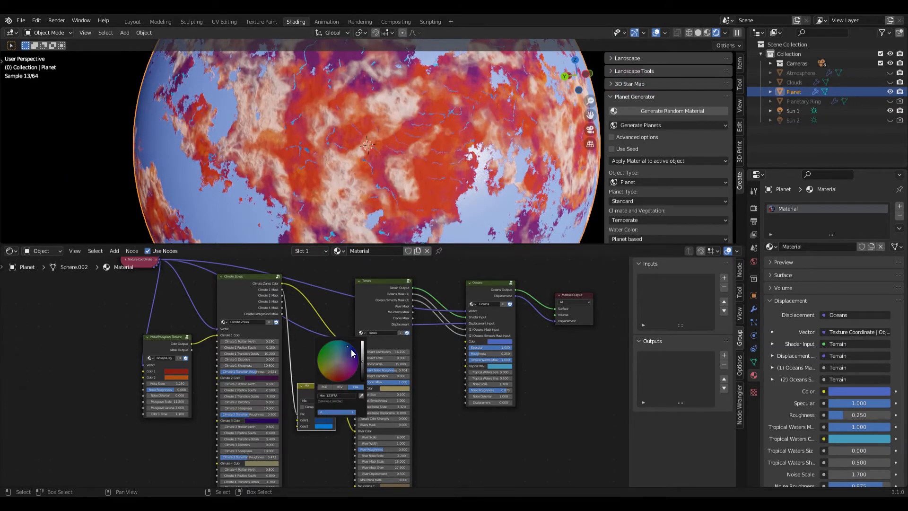
scroll(360, 361, "up", 3)
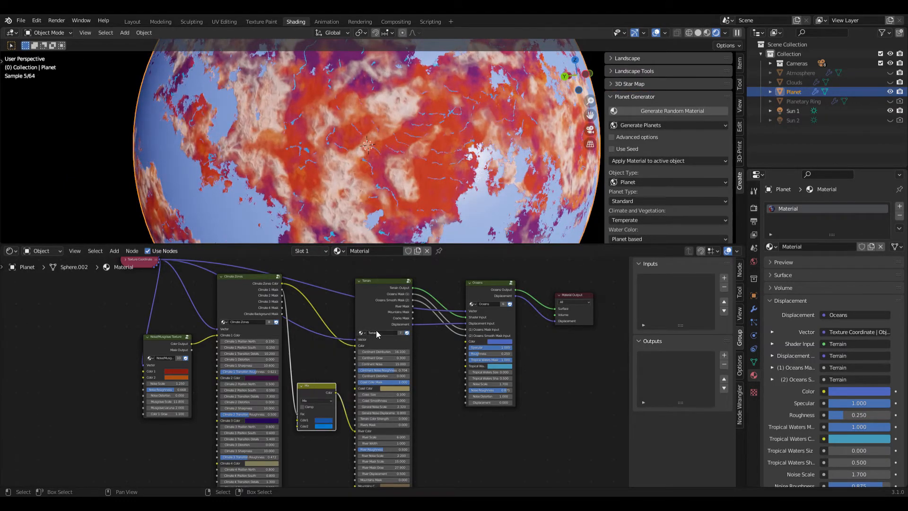
scroll(364, 164, "down", 2)
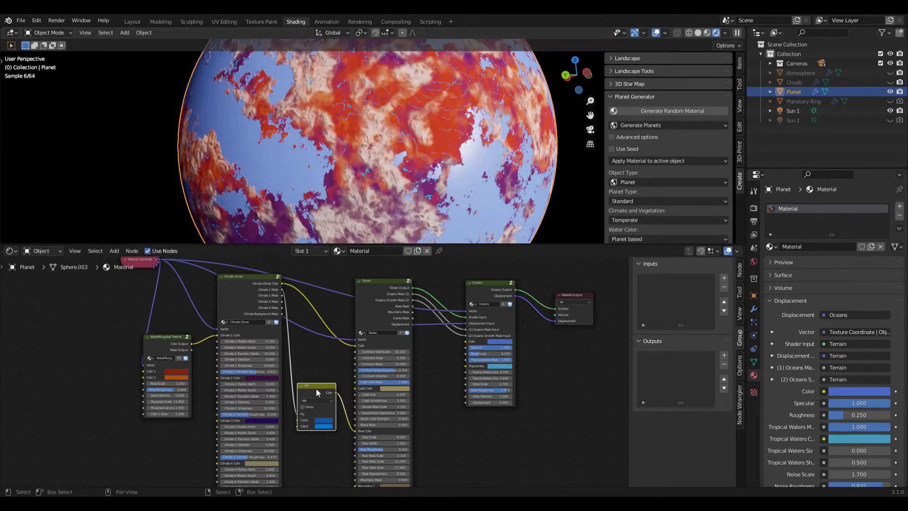
Preview the Climate 1 Mask on the planet through a temporary Material Output node and delete that node
key("shift+a")
mouse_move(277, 312)
left_click(360, 311)
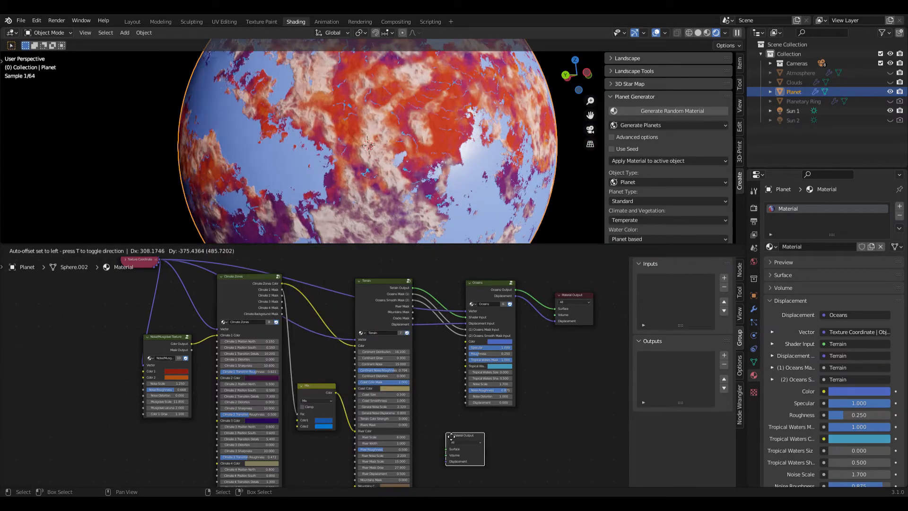
left_click(478, 440)
left_click_drag(282, 289, 478, 447)
left_click(478, 447)
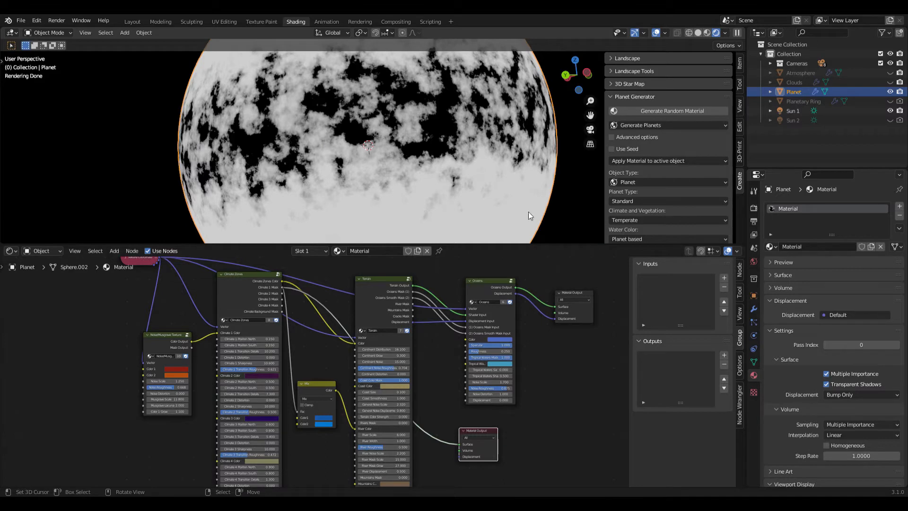
left_click_drag(486, 455, 460, 450)
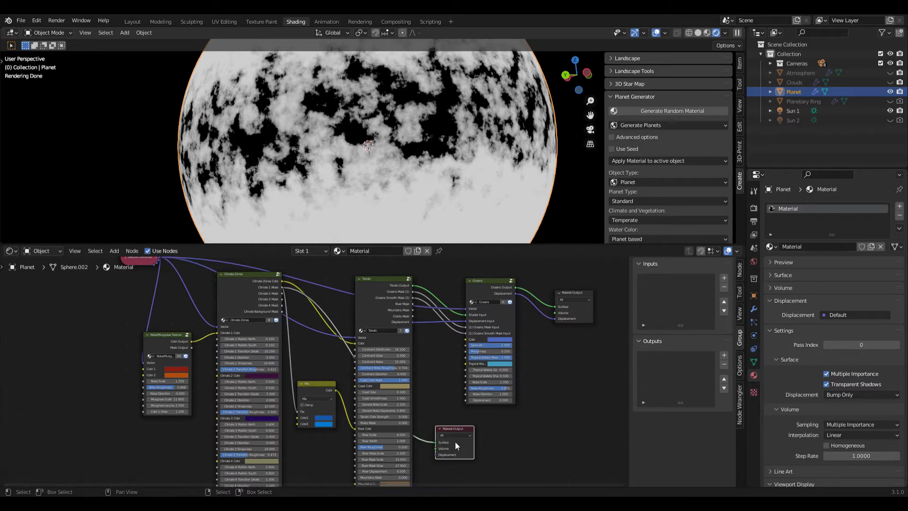
key("x")
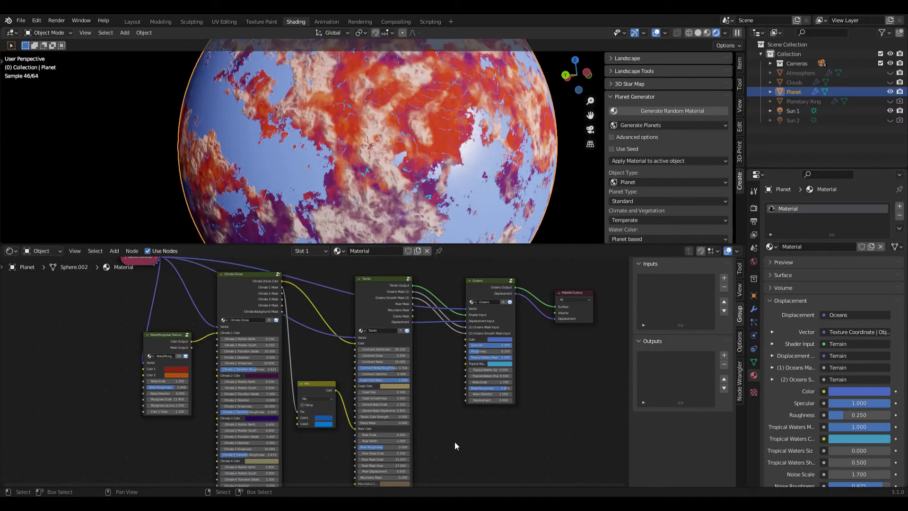
Reduce the snow on the planet by setting the Terrain node's Snow Grow to -8.3
middle_click_drag(457, 443, 457, 363)
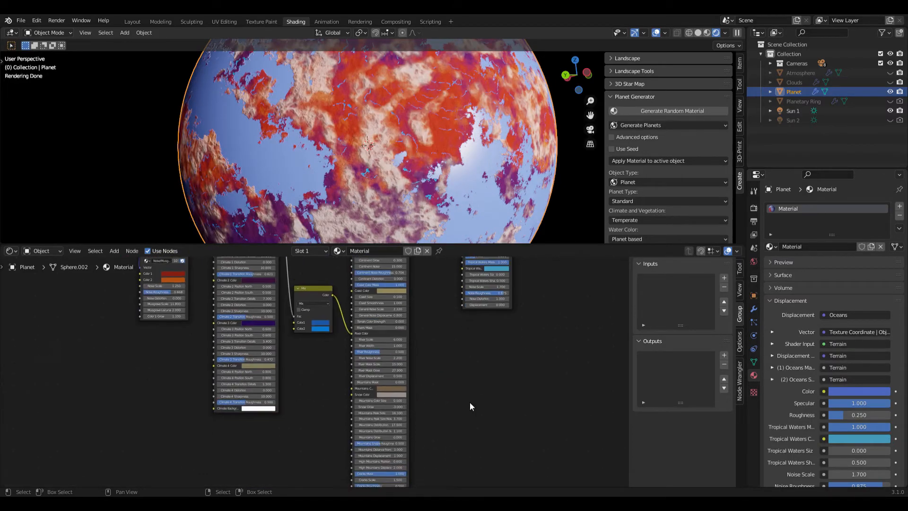
scroll(470, 404, "up", 2)
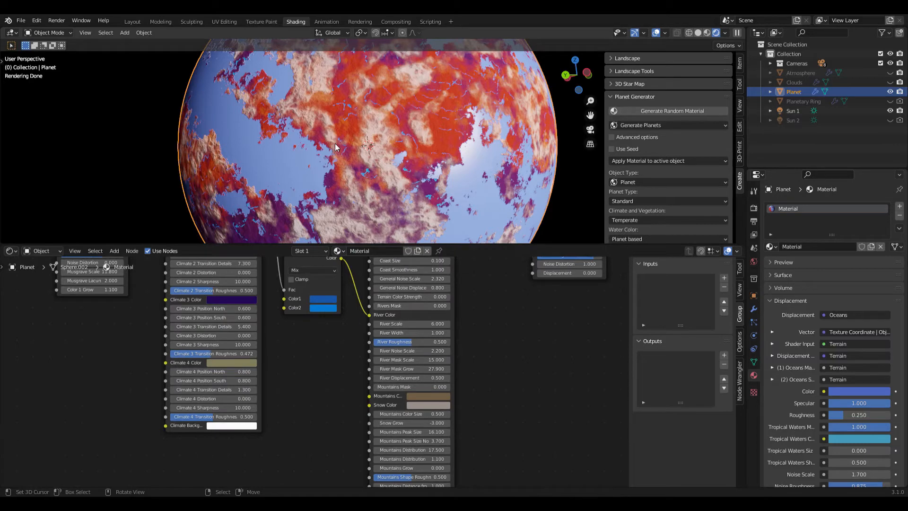
left_click_drag(412, 423, 355, 423)
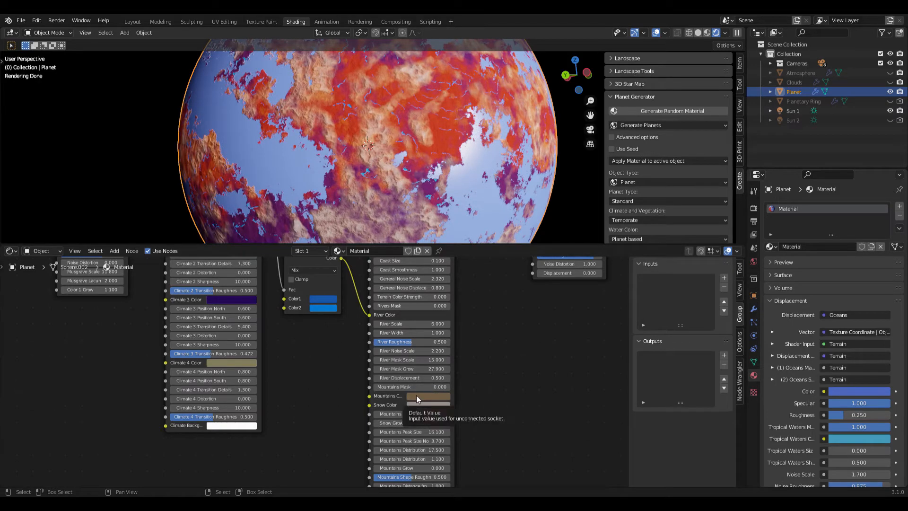
Try a Terrain Color Strength of 0.614 on the Terrain node, resetting it to 0
middle_click_drag(334, 333, 337, 408)
scroll(337, 408, "down", 3)
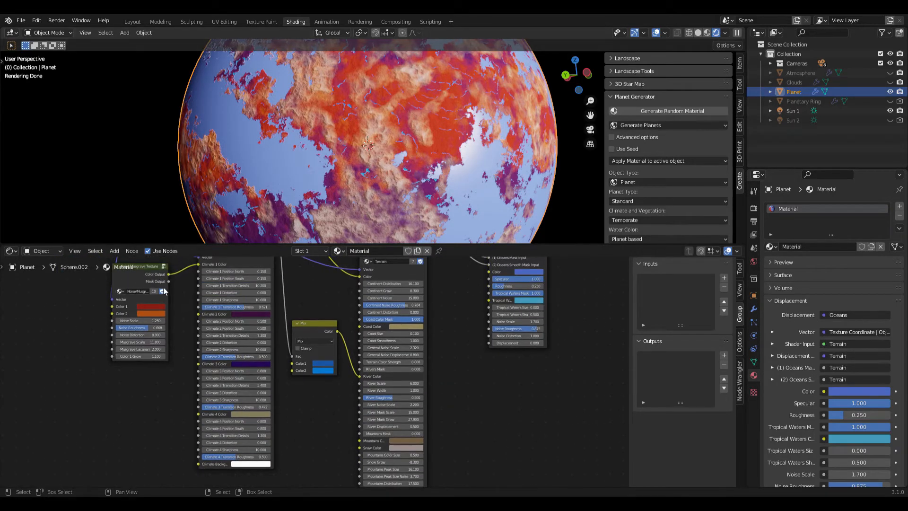
scroll(255, 414, "down", 2)
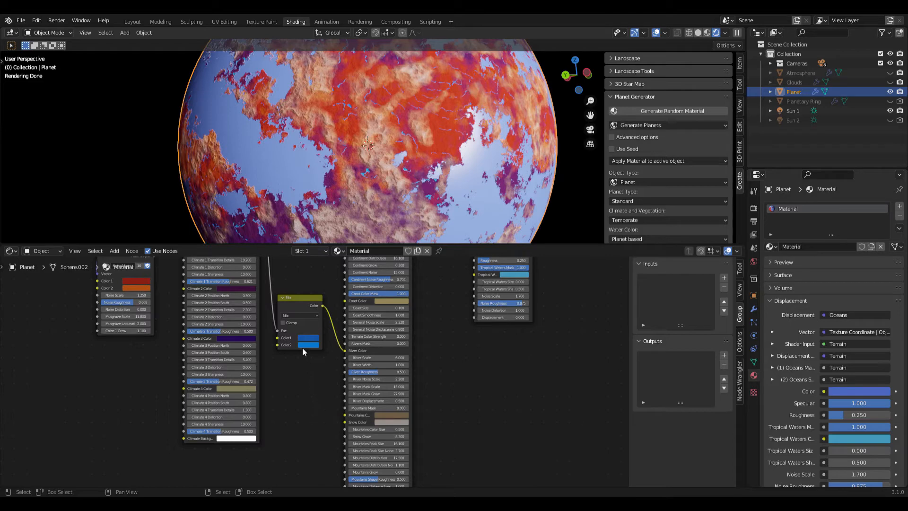
middle_click_drag(303, 347, 302, 421)
scroll(489, 354, "up", 2)
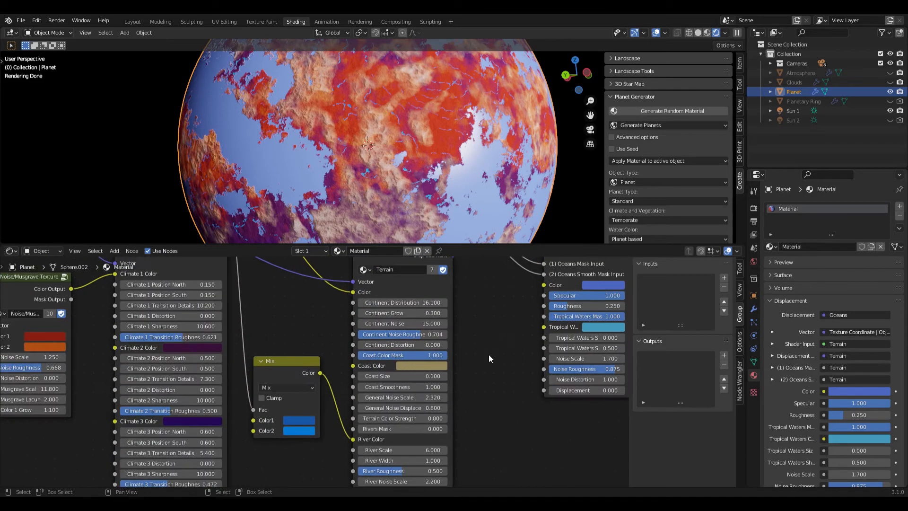
middle_click_drag(501, 402, 483, 375)
middle_click_drag(447, 446, 416, 421)
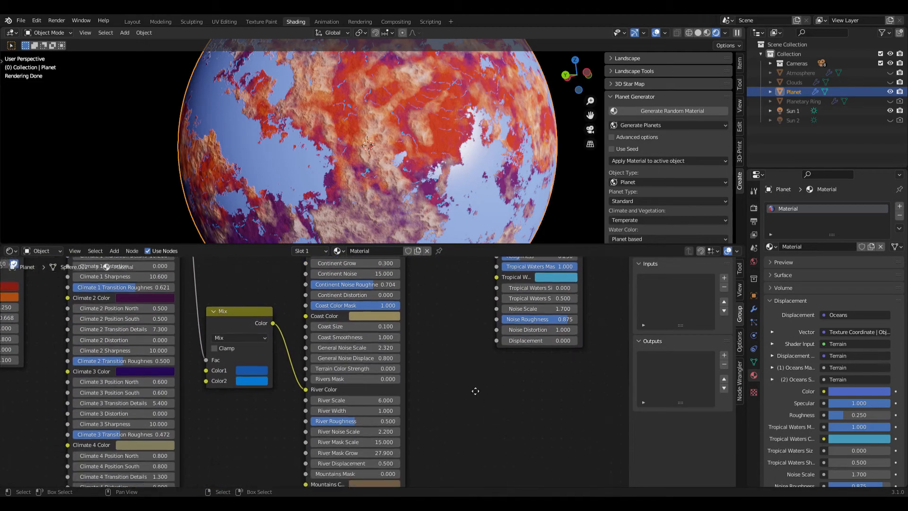
left_click_drag(341, 370, 396, 369)
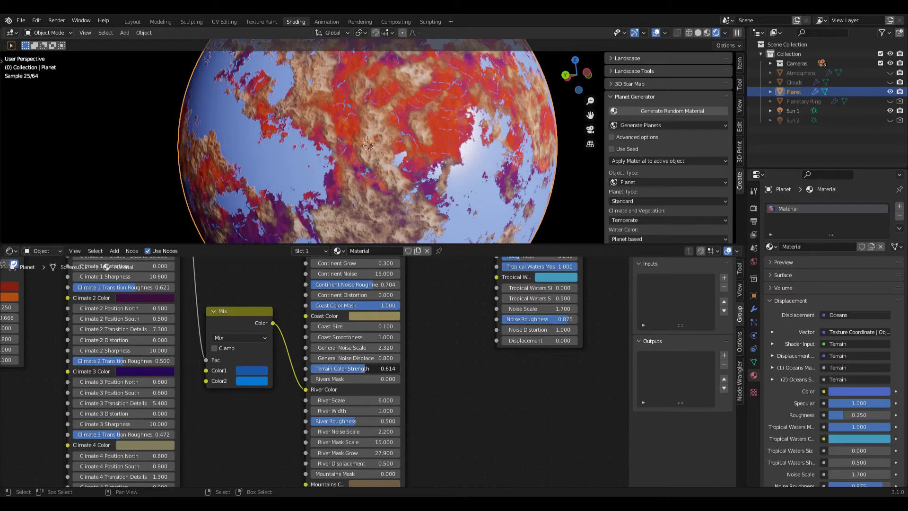
middle_click_drag(461, 437, 463, 396)
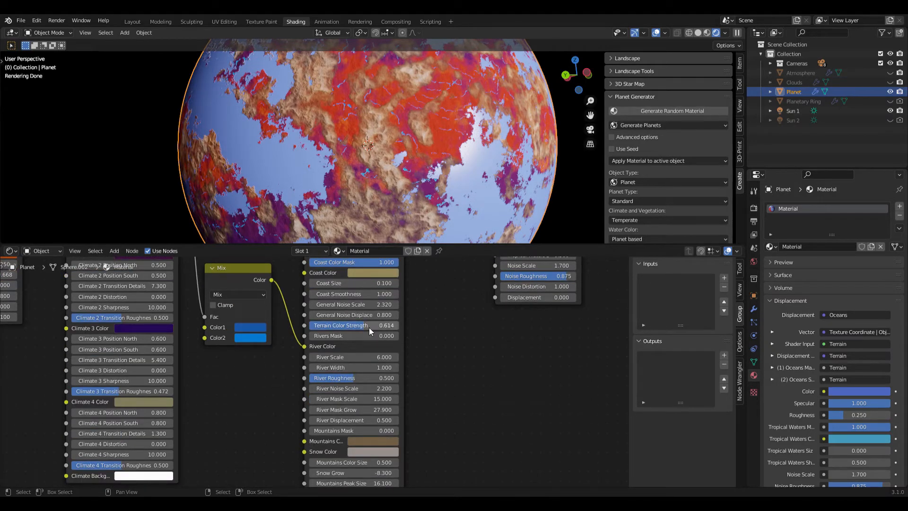
left_click_drag(369, 327, 312, 325)
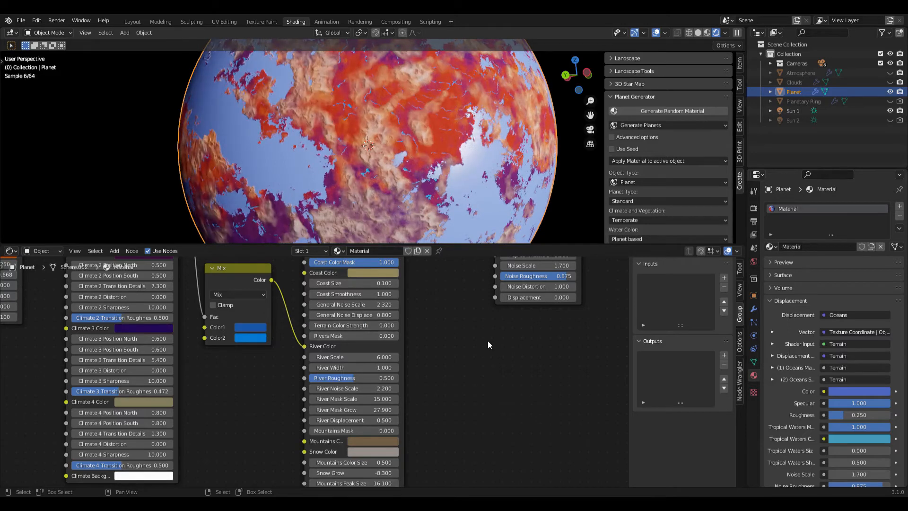
Try a black Mountains Color with Terrain Color Strength at 1.000, and undo both changes
left_click(362, 442)
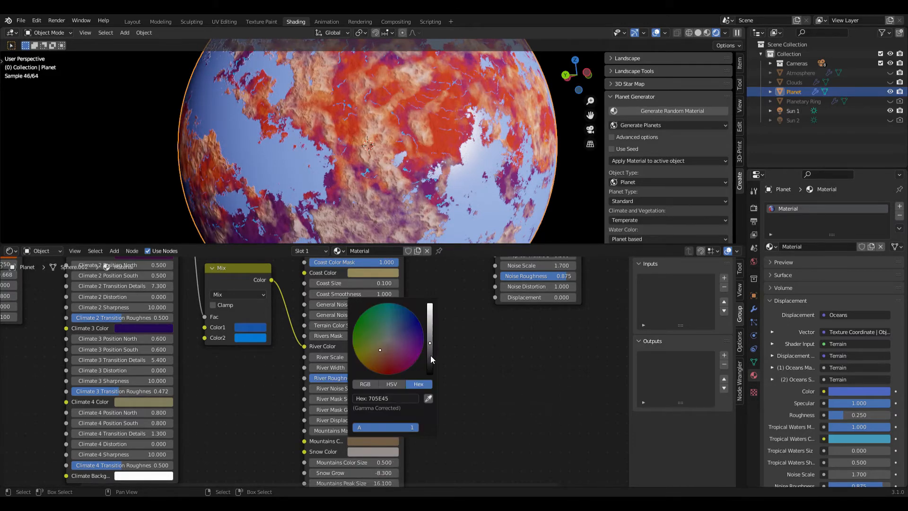
left_click_drag(430, 356, 431, 373)
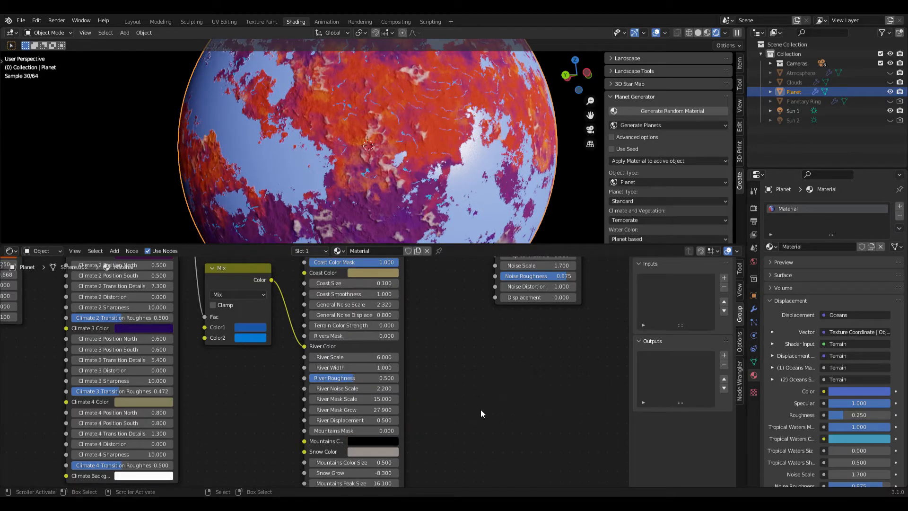
left_click_drag(307, 323, 398, 325)
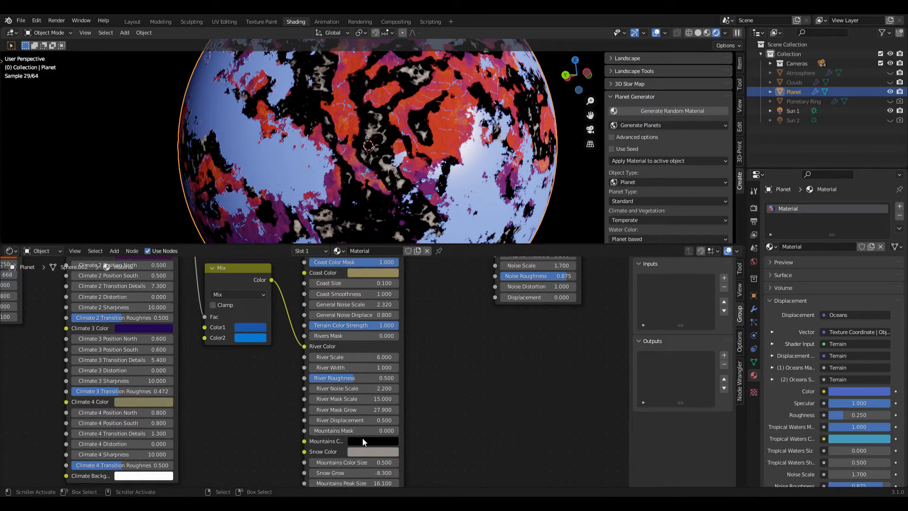
key("ctrl+z")
key("ctrl+z")
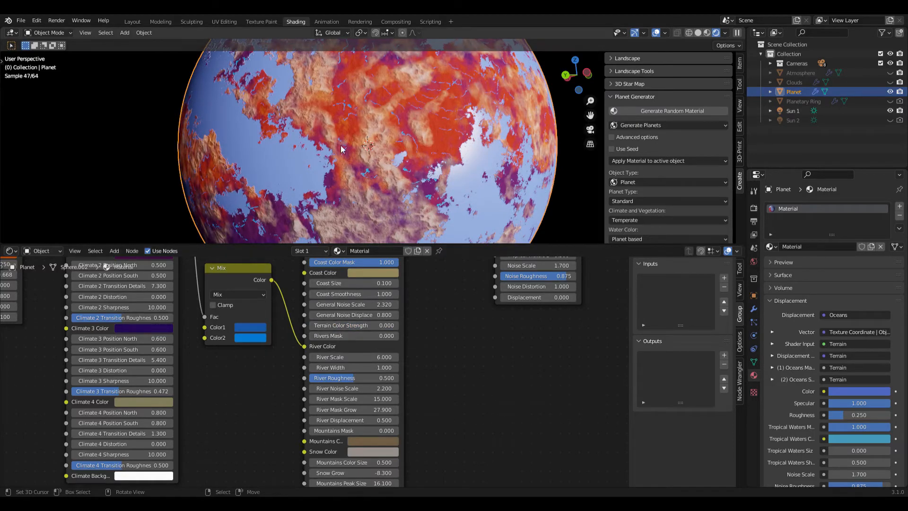
Set the Terrain node's Terrain Color Strength to 0.254 and check the planet from a slightly different angle
left_click_drag(317, 325, 323, 326)
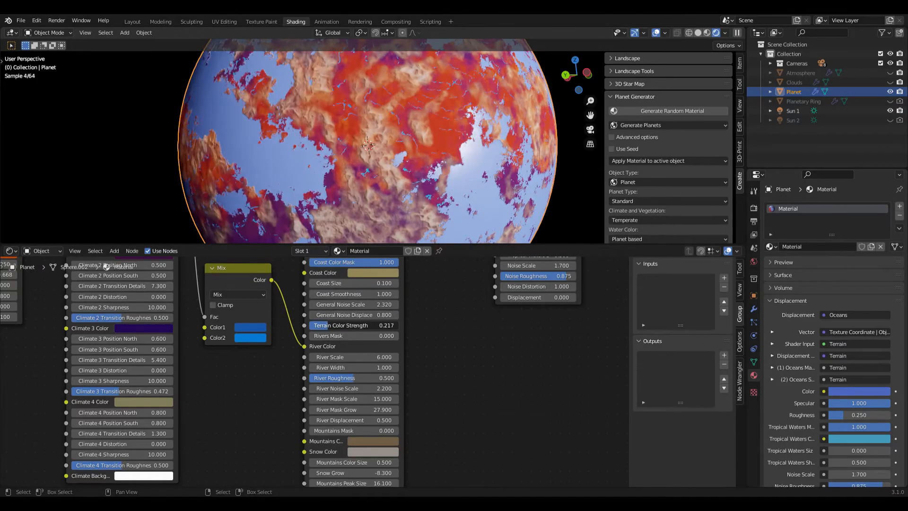
left_click_drag(341, 326, 344, 326)
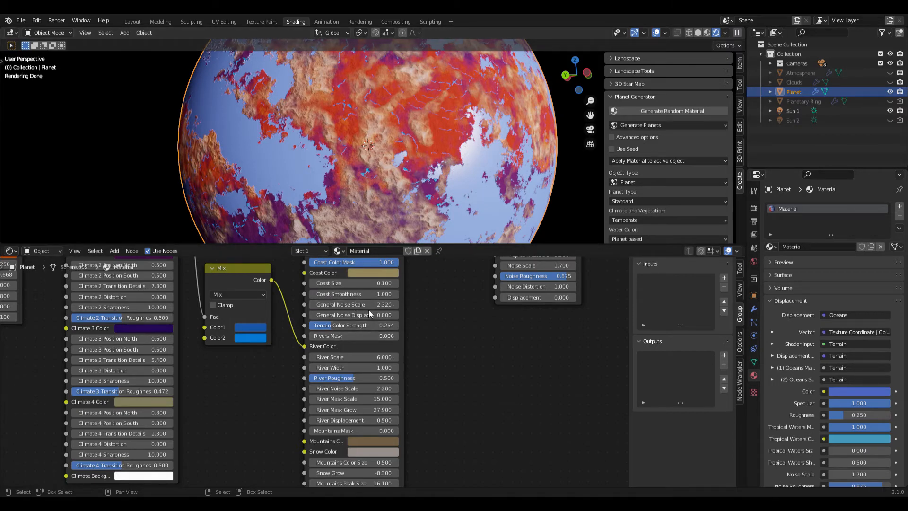
scroll(435, 298, "down", 2)
middle_click_drag(445, 290, 424, 330)
middle_click_drag(372, 170, 392, 169)
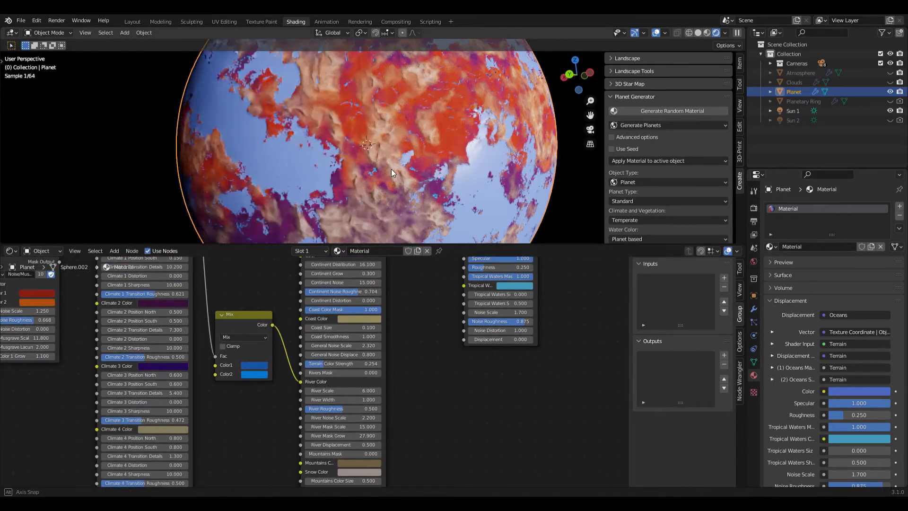
Set the Terrain node's Coast Color Mask to 0 and its Coast Size to 5.3
scroll(425, 317, "down", 2)
middle_click_drag(407, 311, 384, 369)
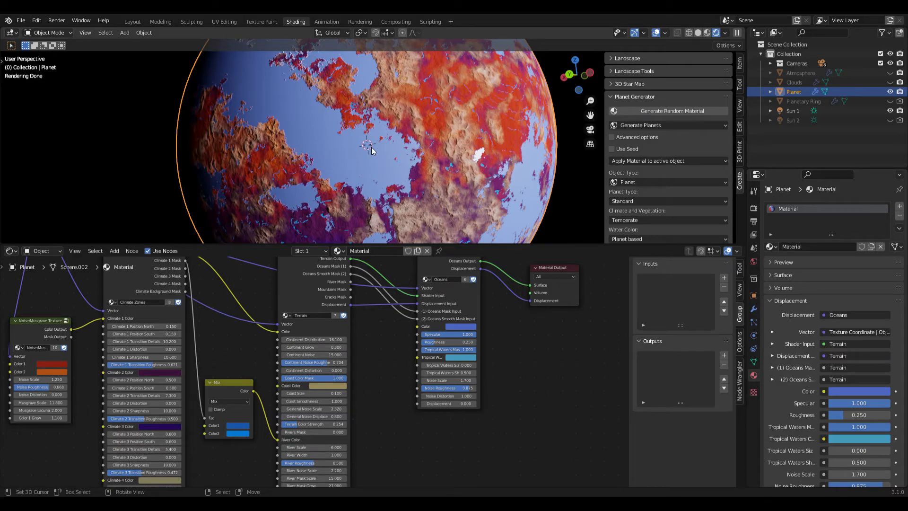
scroll(413, 396, "up", 2)
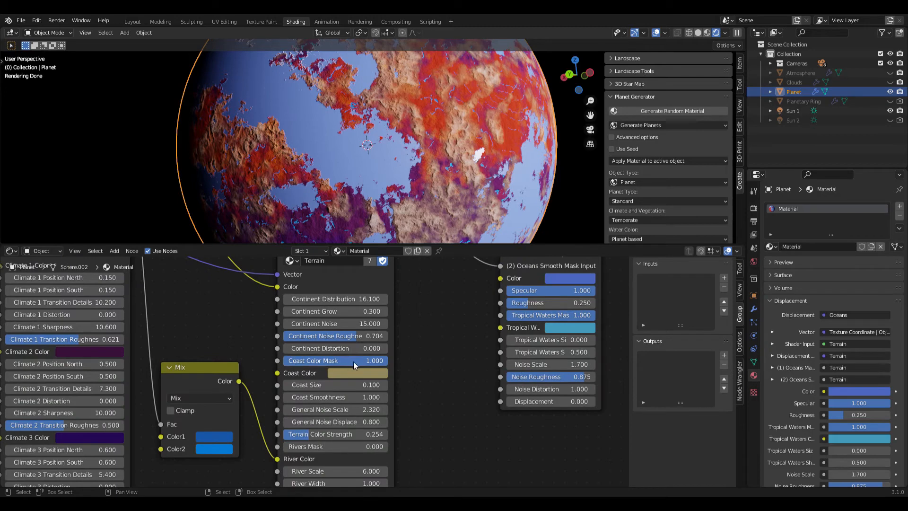
left_click_drag(366, 363, 284, 361)
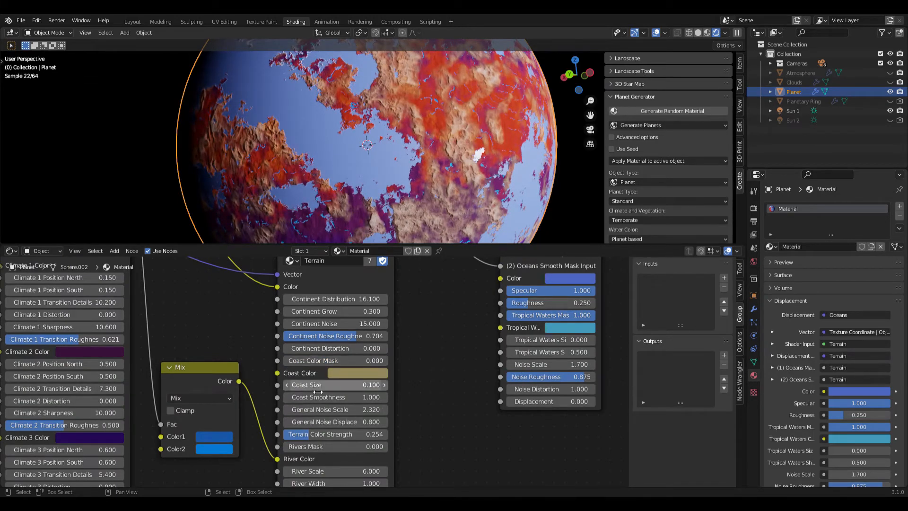
left_click_drag(318, 386, 357, 370)
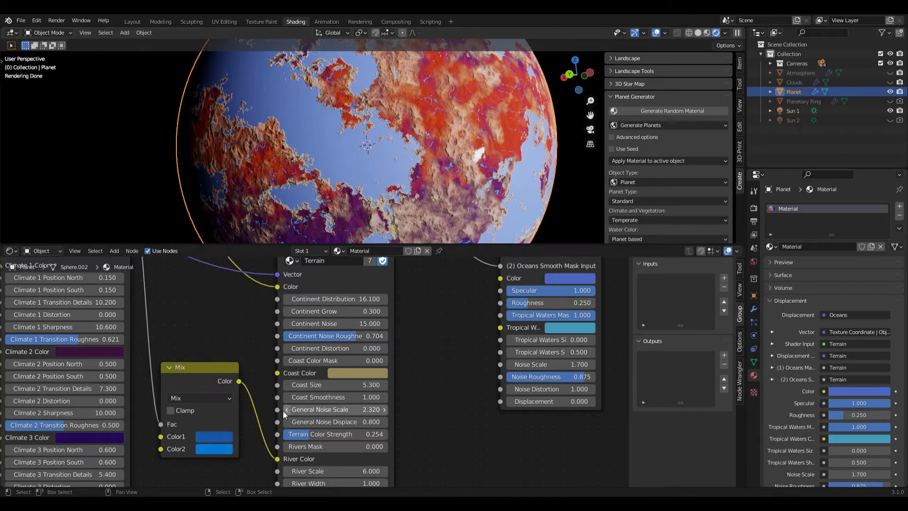
Add a Math node set to Add, feed Climate 1 Mask and Climate 2 Mask into its two values, and collapse it above the Mix node
middle_click_drag(245, 332, 336, 403)
scroll(283, 355, "down", 3)
scroll(258, 338, "down", 3)
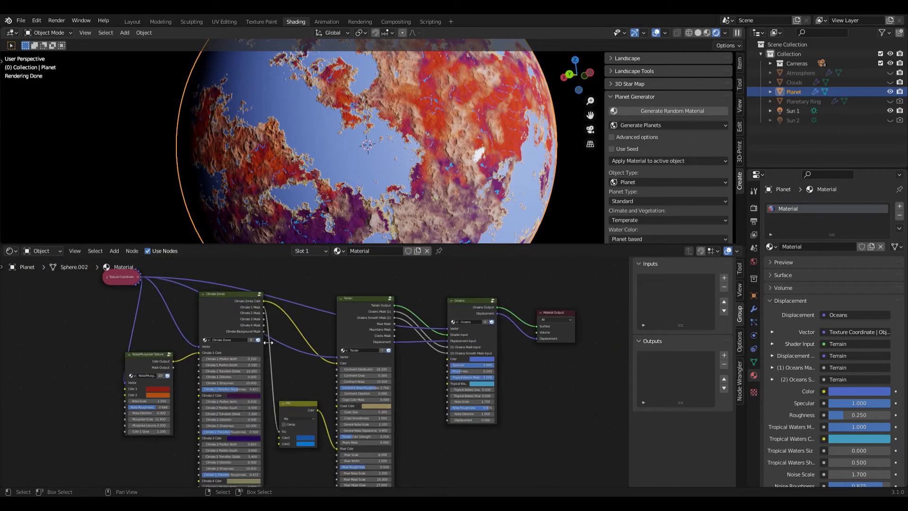
key("shift+a")
mouse_move(236, 388)
left_click(311, 331)
left_click(288, 368)
left_click_drag(263, 307, 286, 394)
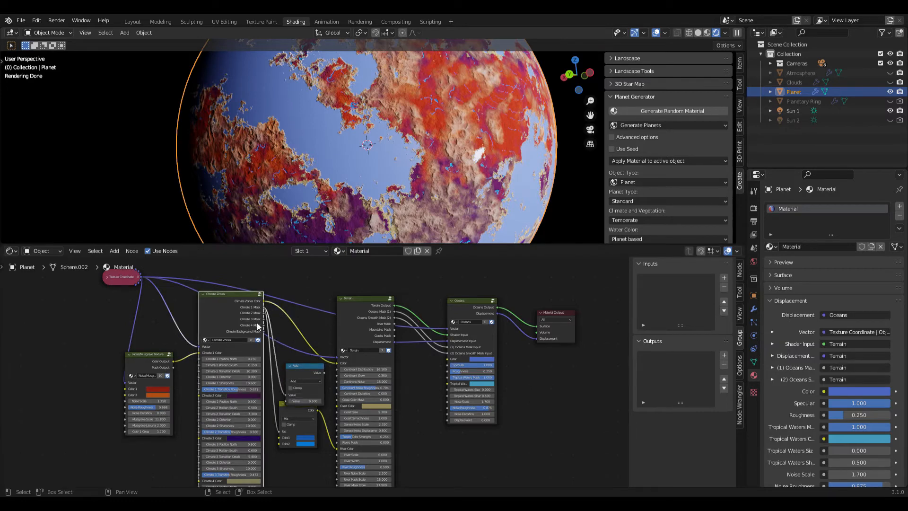
left_click_drag(264, 313, 290, 403)
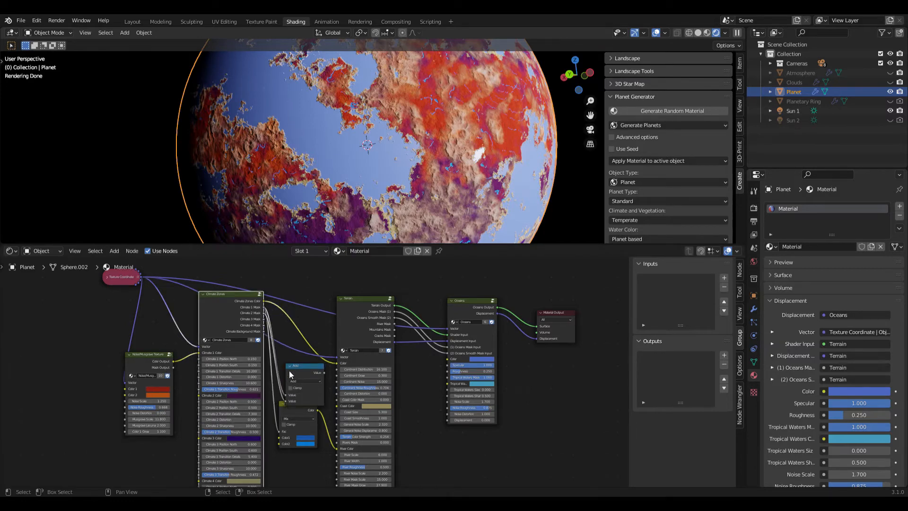
left_click(290, 365)
left_click_drag(302, 366, 297, 374)
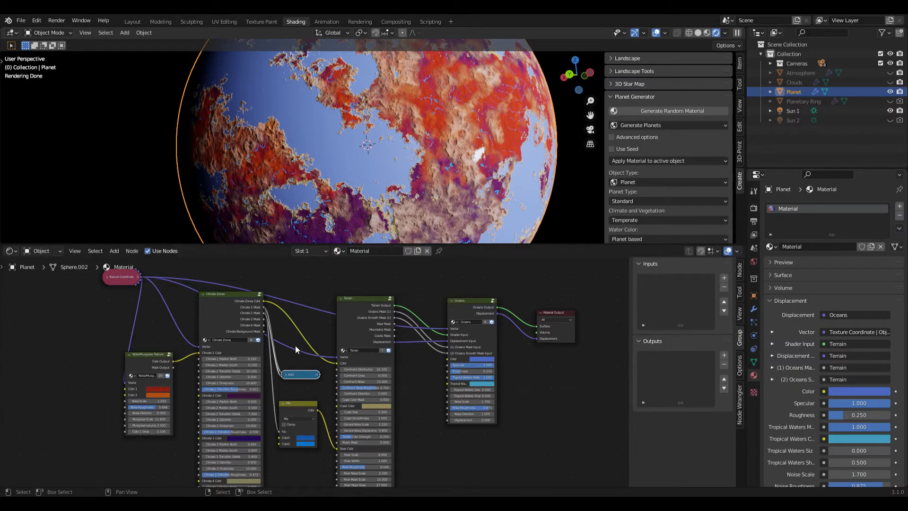
Duplicate the Add node, change the copy to Subtract with a second value of 1.000, and connect Add's output to it
key("shift+d")
left_click(411, 423)
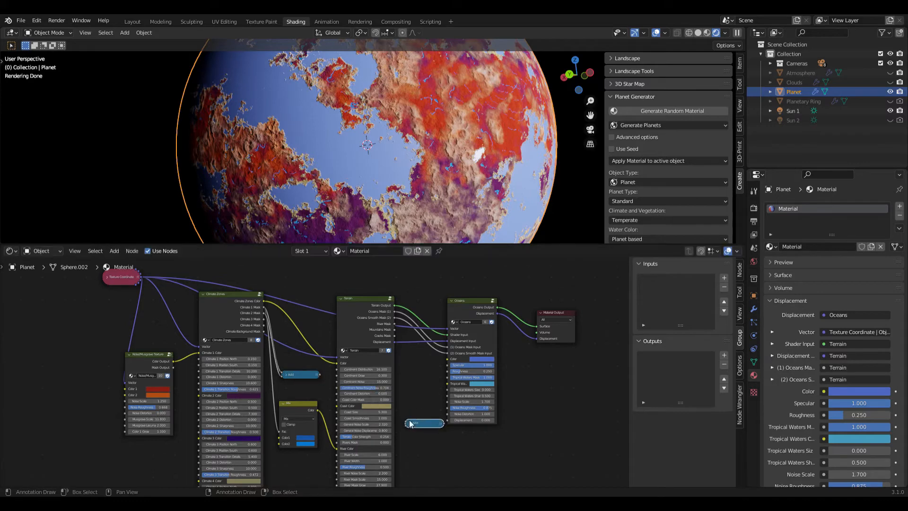
left_click(408, 423)
left_click(424, 439)
left_click(422, 374)
left_click_drag(319, 375, 424, 431)
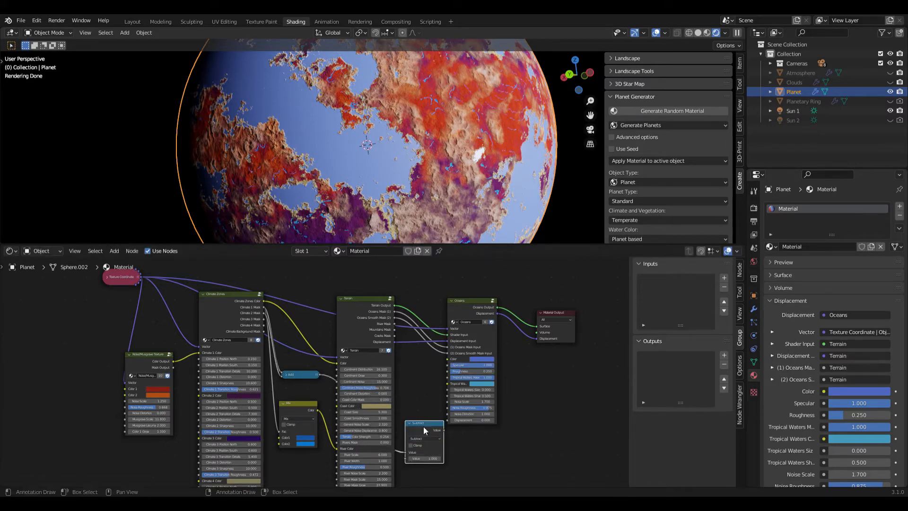
Collapse the Subtract node, rearrange the nodes to make room, and connect Subtract's output to Terrain's Coast Color Mask, checking the coasts around the planet
left_click(410, 423)
left_click_drag(225, 308, 212, 308)
left_click_drag(150, 364, 127, 364)
left_click_drag(209, 309, 191, 310)
left_click_drag(309, 377, 282, 362)
left_click_drag(425, 425, 353, 420)
scroll(312, 368, "up", 3)
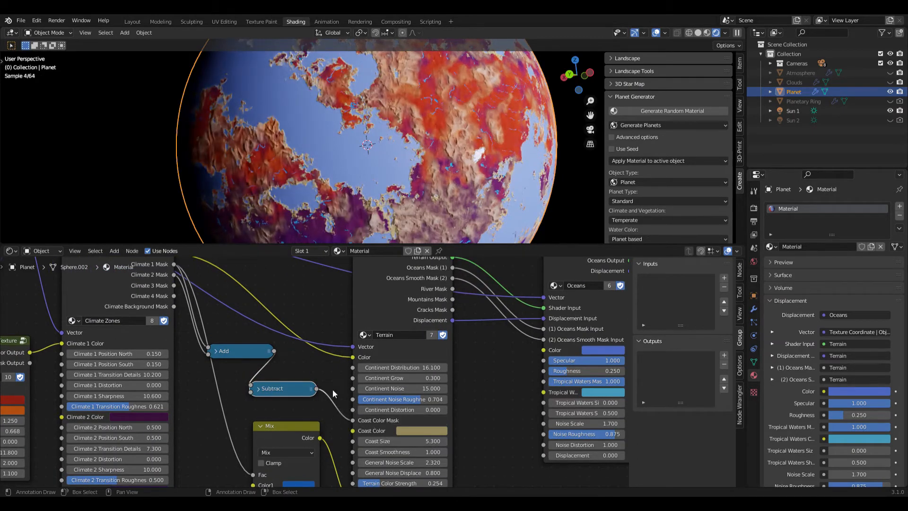
scroll(349, 126, "up", 2)
middle_click_drag(407, 152, 393, 163)
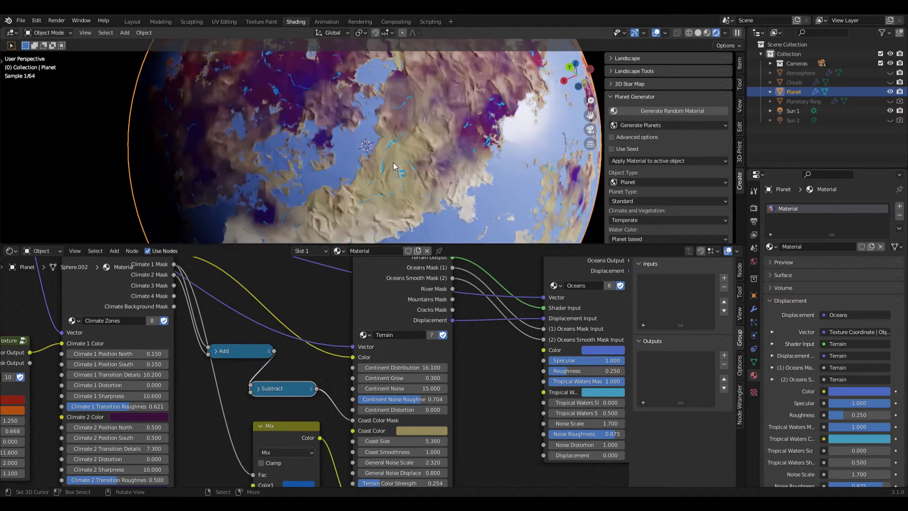
middle_click_drag(340, 225, 344, 218)
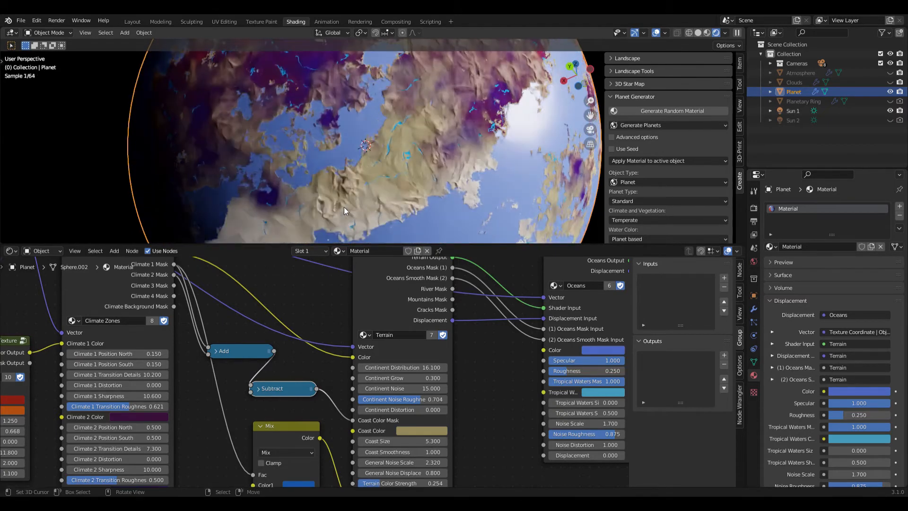
scroll(388, 124, "down", 3)
middle_click_drag(387, 124, 378, 160)
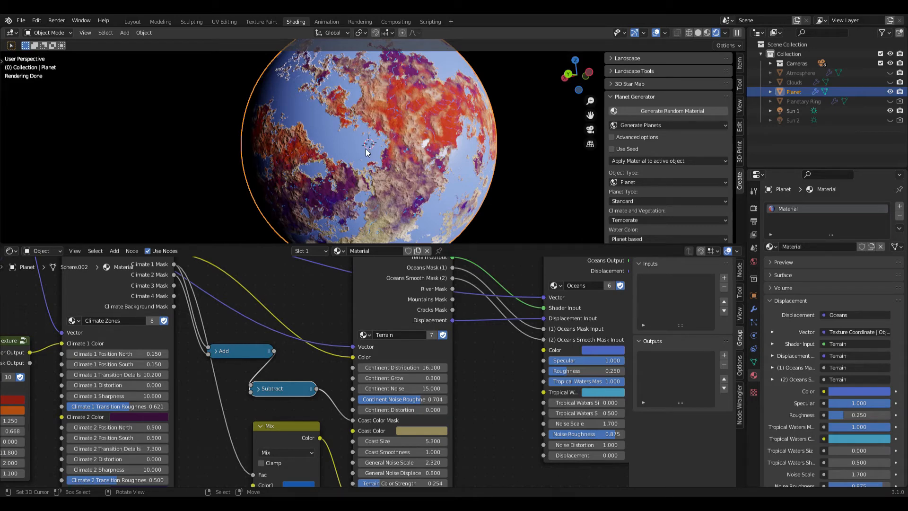
Set the Oceans node's Color to a deeper, more saturated blue
middle_click_drag(484, 305, 261, 327)
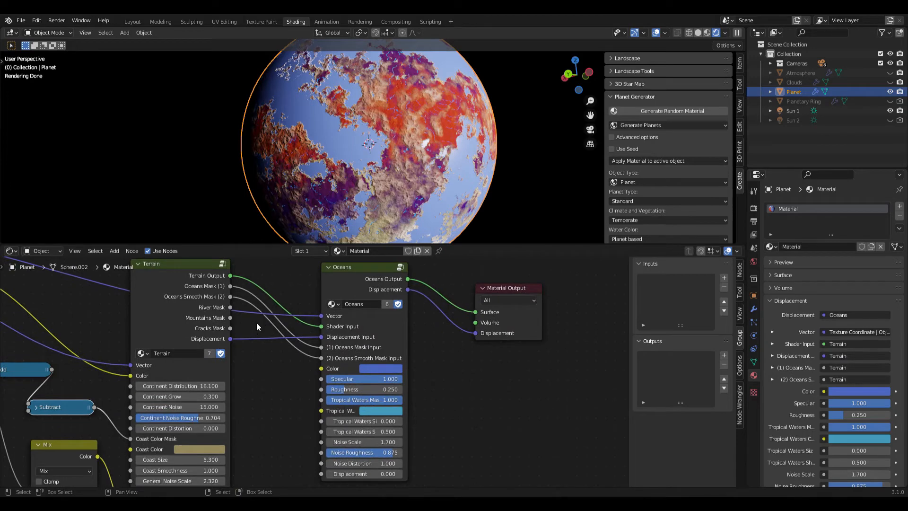
left_click(373, 371)
left_click_drag(412, 250, 417, 250)
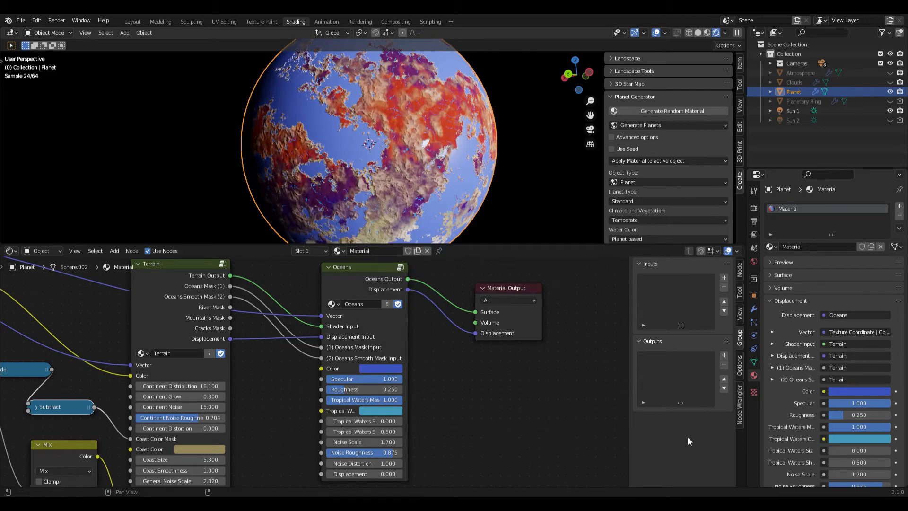
Set the Oceans node's Tropical Waters Mask to 0 and look closely at the coastal waters
middle_click_drag(456, 430, 478, 426)
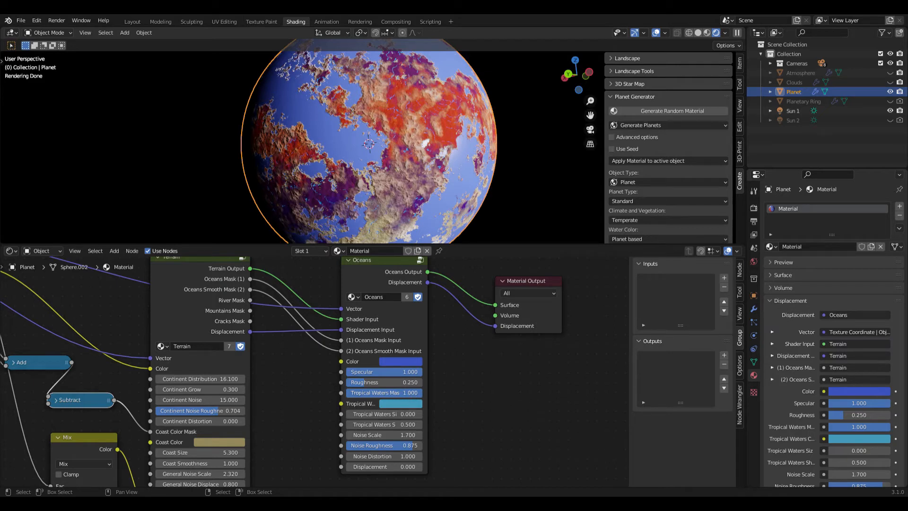
left_click_drag(420, 392, 347, 393)
scroll(380, 152, "up", 5)
scroll(380, 152, "up", 3)
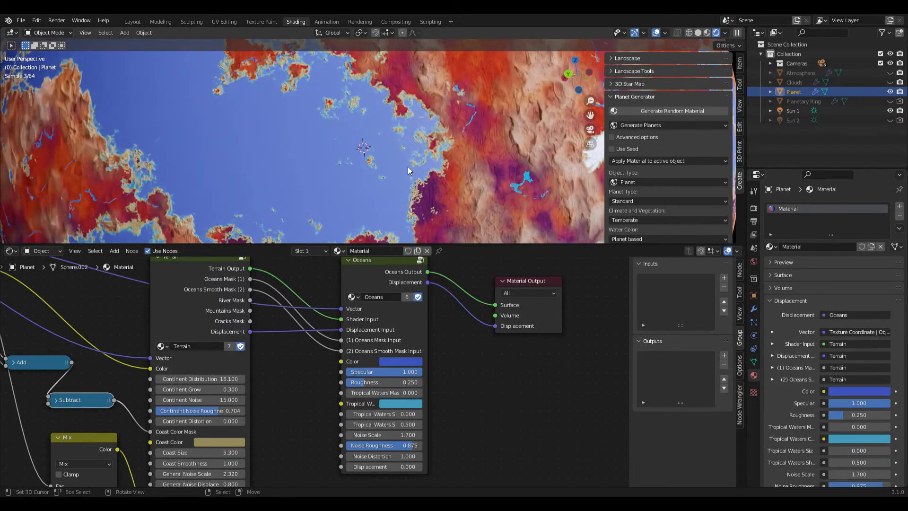
Set the Oceans node's Tropical Waters Size to 4.800 and Tropical Waters Sharpness to 0.100, checking the coastal waters
scroll(441, 132, "up", 2)
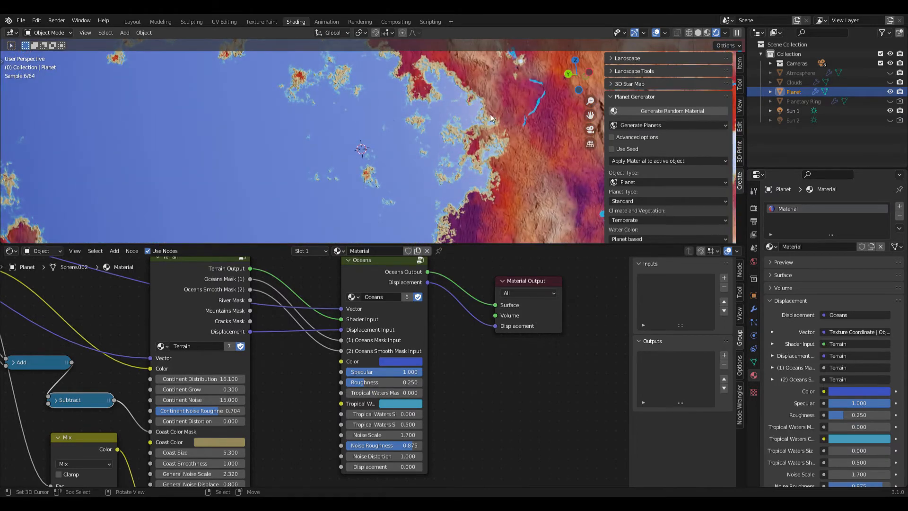
left_click_drag(378, 415, 440, 414)
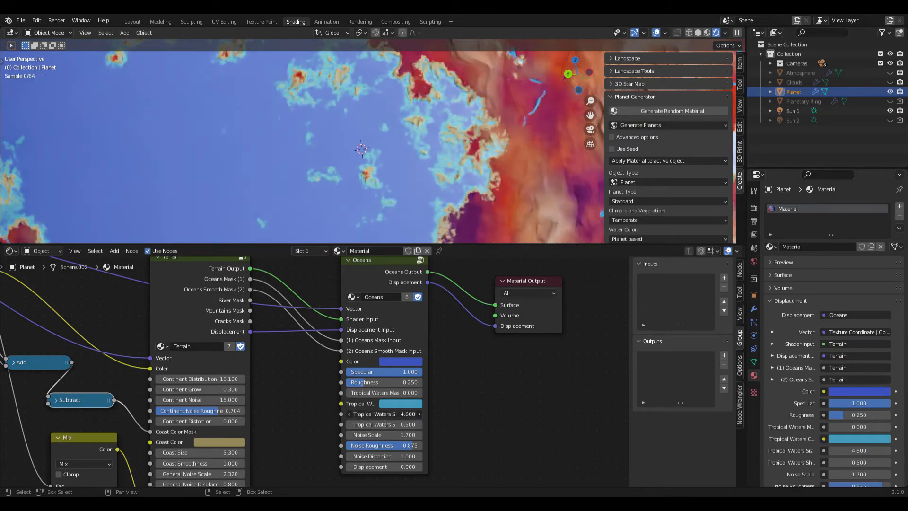
left_click_drag(378, 424, 400, 425)
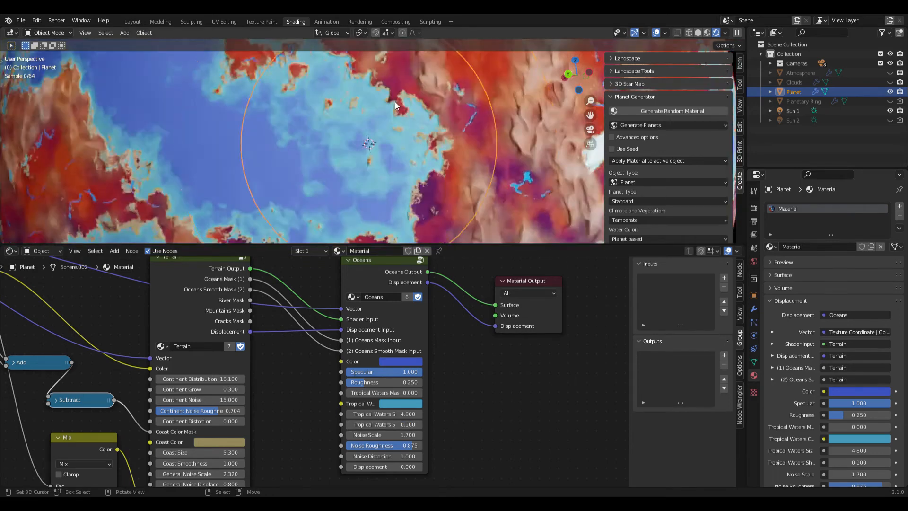
scroll(395, 102, "down", 1)
scroll(399, 106, "up", 2)
Reduce the Oceans node's Tropical Waters Size to 0.800 and set its Tropical Waters Sharpness to 0.150
left_click_drag(396, 414, 330, 414)
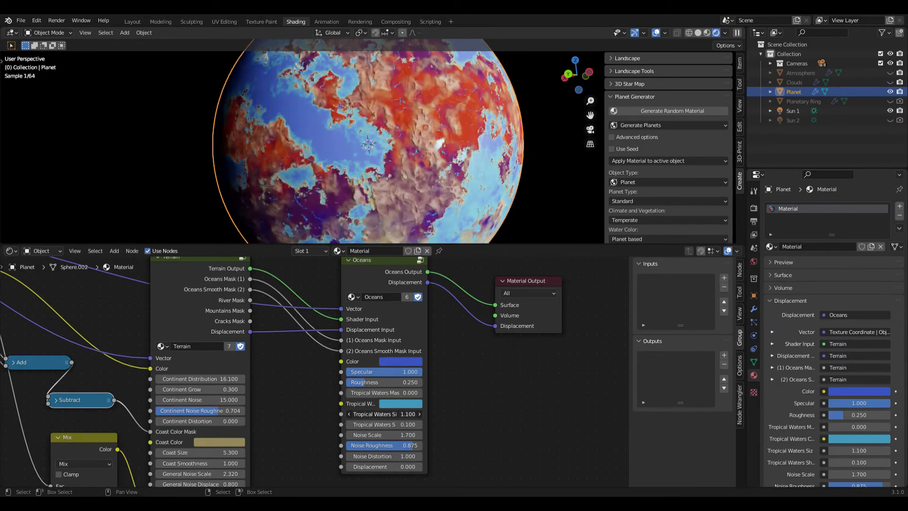
left_click_drag(408, 414, 393, 415)
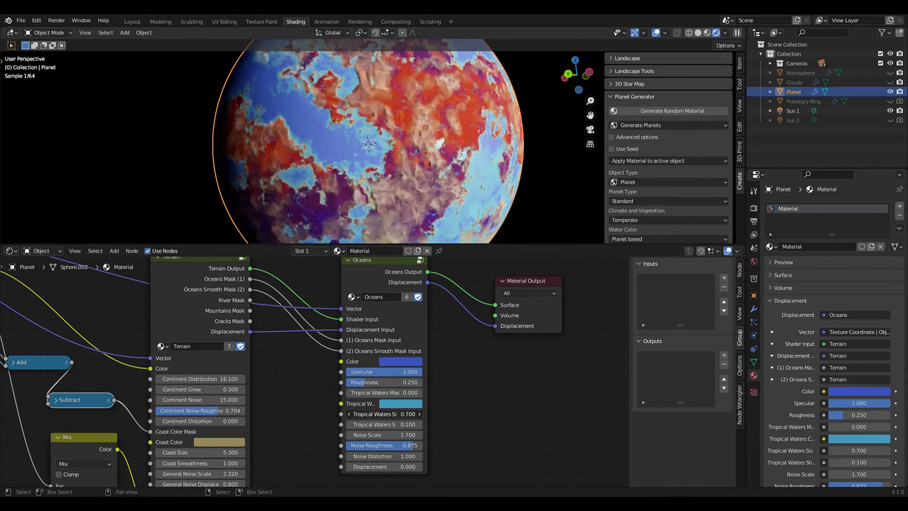
left_click(395, 424)
type("5")
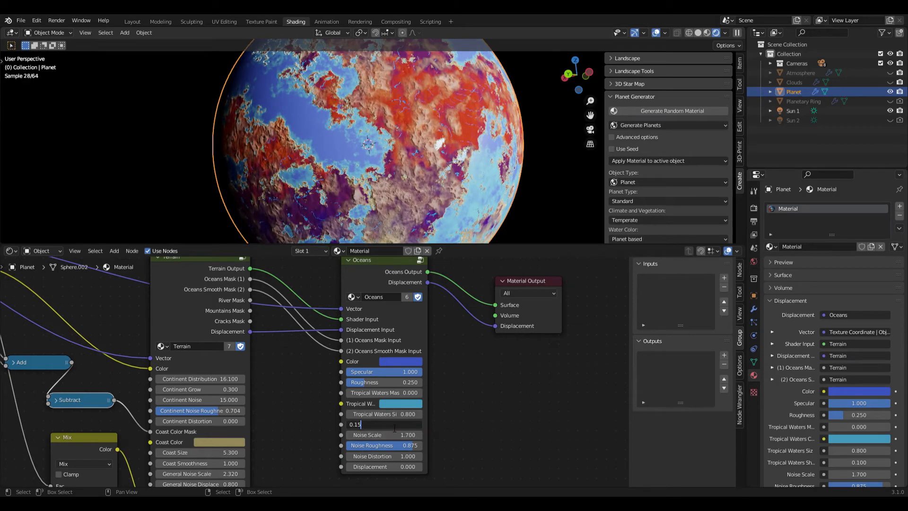
type("+")
key("Return")
left_click(396, 424)
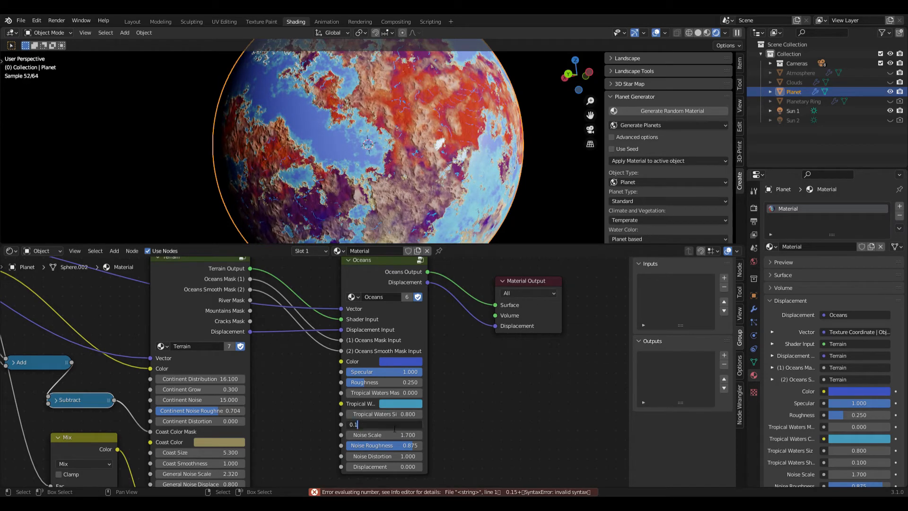
key("Return")
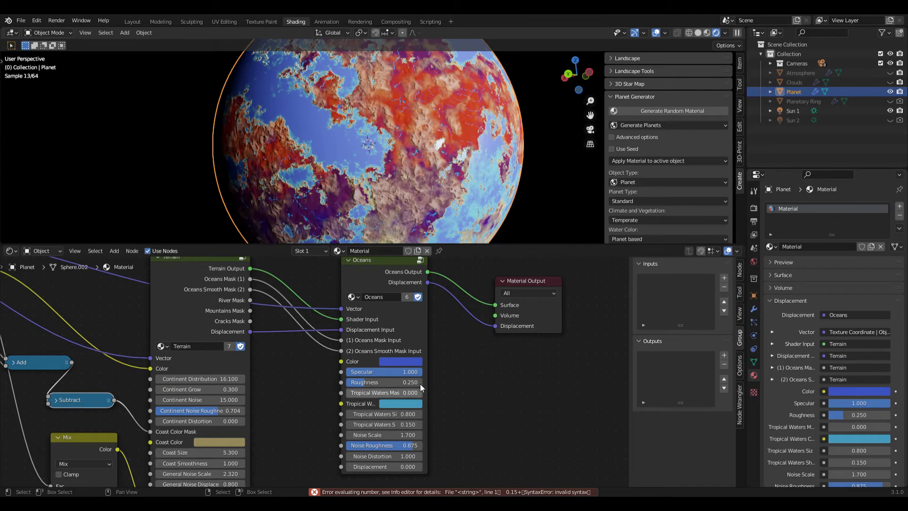
Set the Oceans node's Tropical Waters Sharpness to 0.2 and check the shallow waters around the planet
scroll(354, 139, "up", 3)
left_click(394, 424)
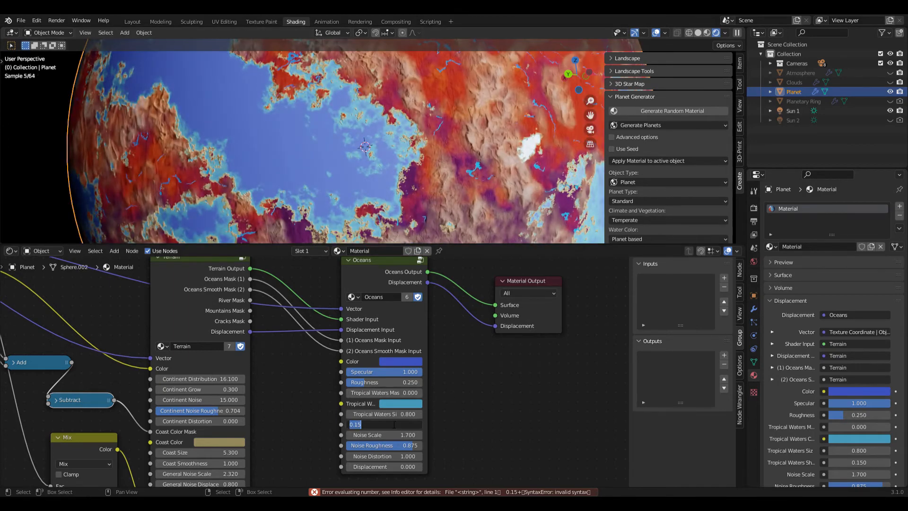
type("0.2")
key("Return")
scroll(428, 177, "down", 5)
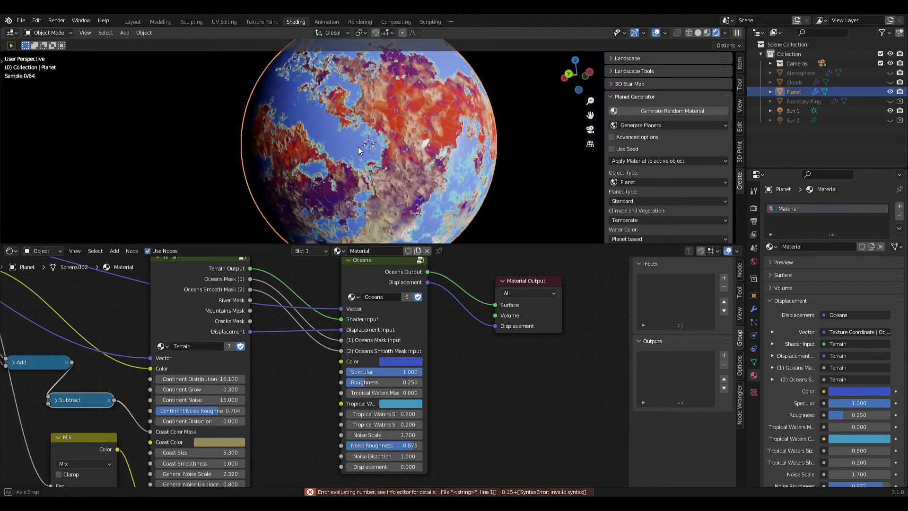
middle_click_drag(359, 146, 364, 147)
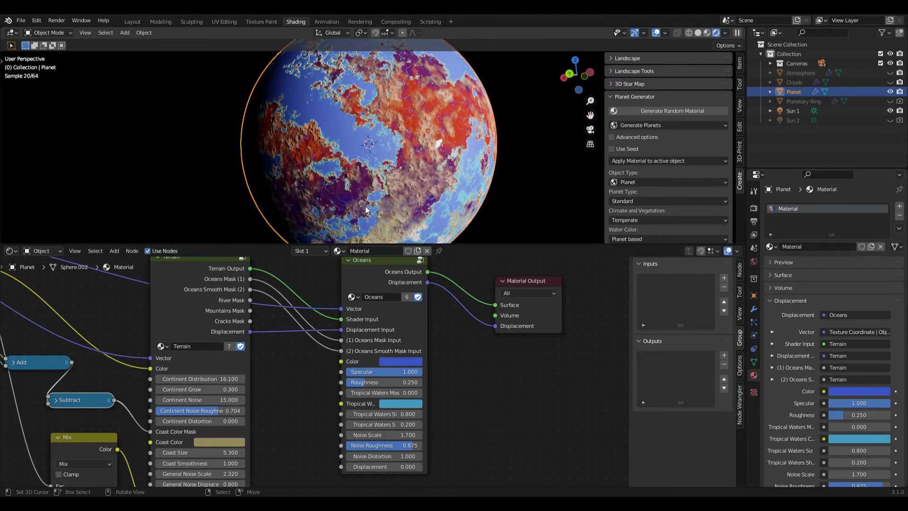
Connect the Climate 1 Mask output to the Oceans node's Tropical Waters Mask and inspect the waters in different climate zones
scroll(297, 399, "down", 2)
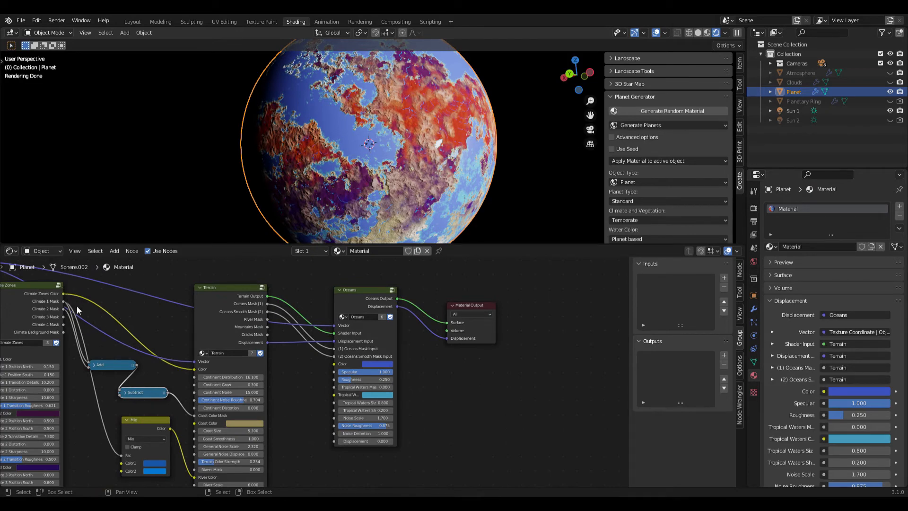
left_click_drag(63, 302, 340, 385)
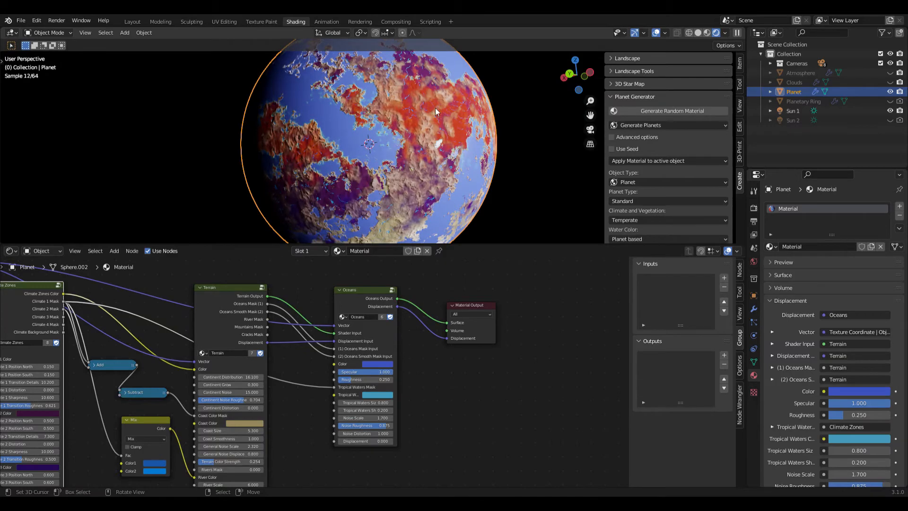
scroll(434, 109, "up", 4)
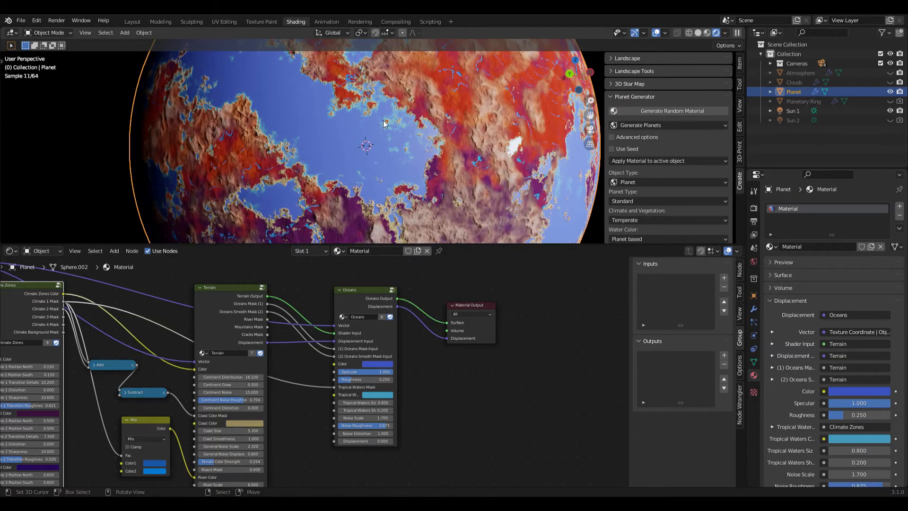
middle_click_drag(404, 163, 329, 127)
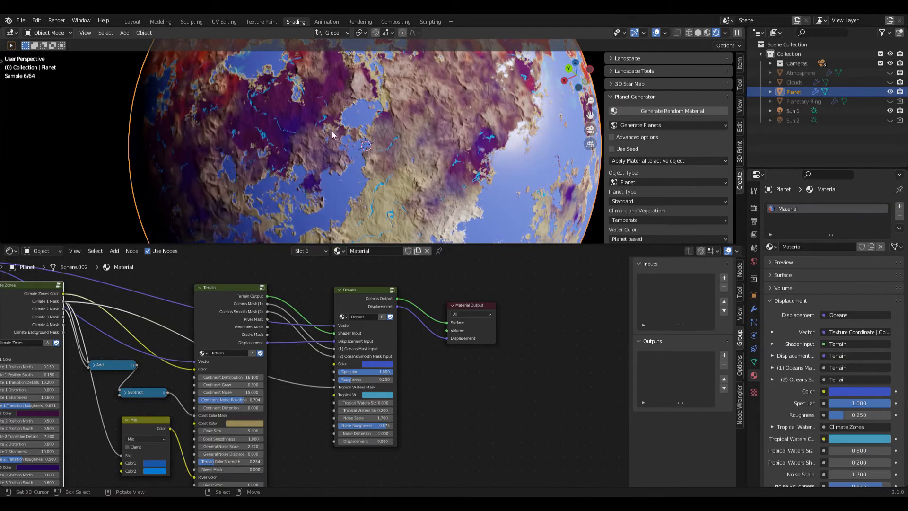
middle_click_drag(427, 140, 425, 166)
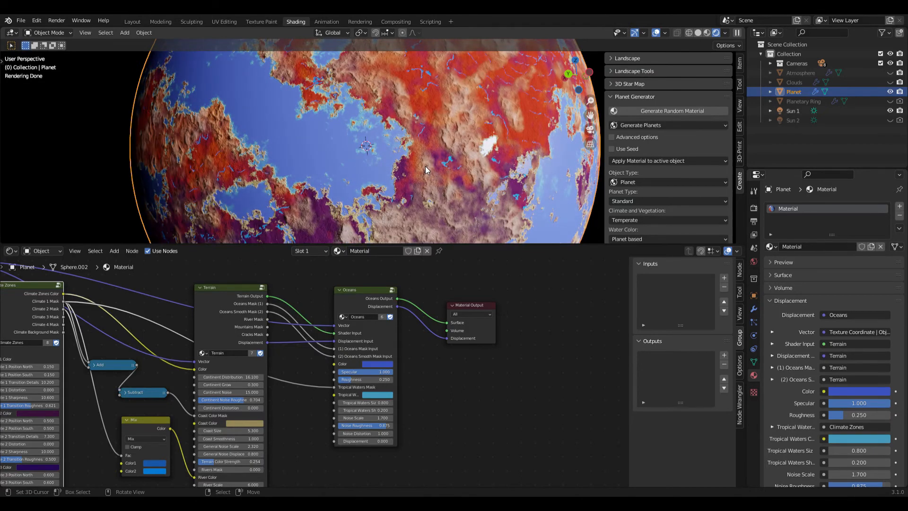
Move the Material Output node away from Oceans, insert an Ice Caps group on the shader link between them, and widen it
left_click_drag(470, 338, 573, 352)
key("shift+a")
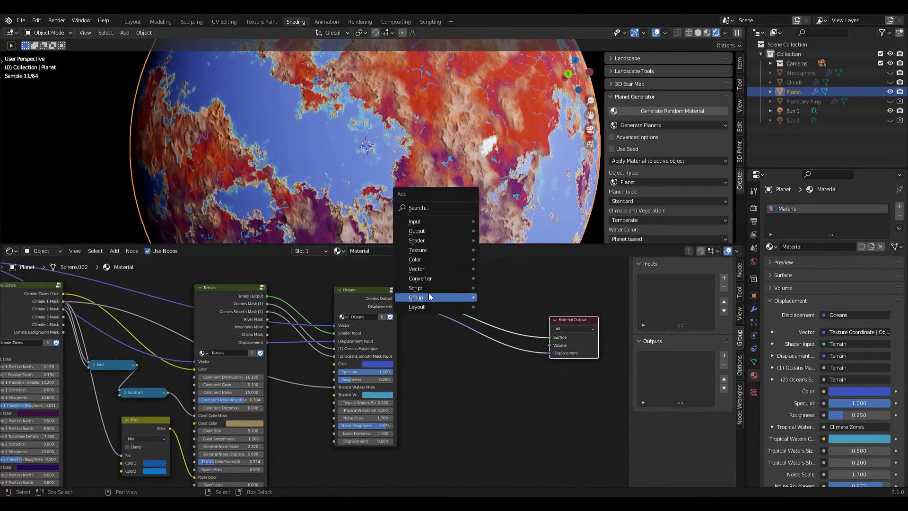
mouse_move(430, 297)
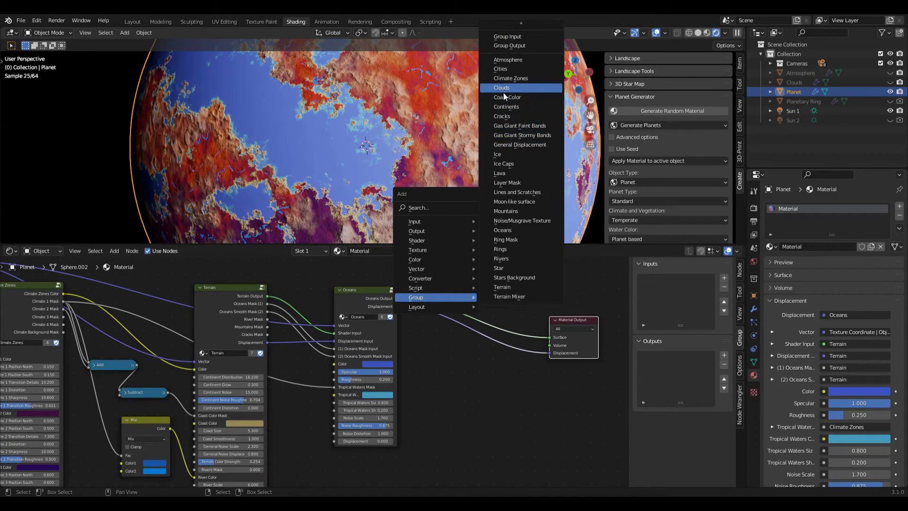
left_click(508, 164)
left_click(501, 368)
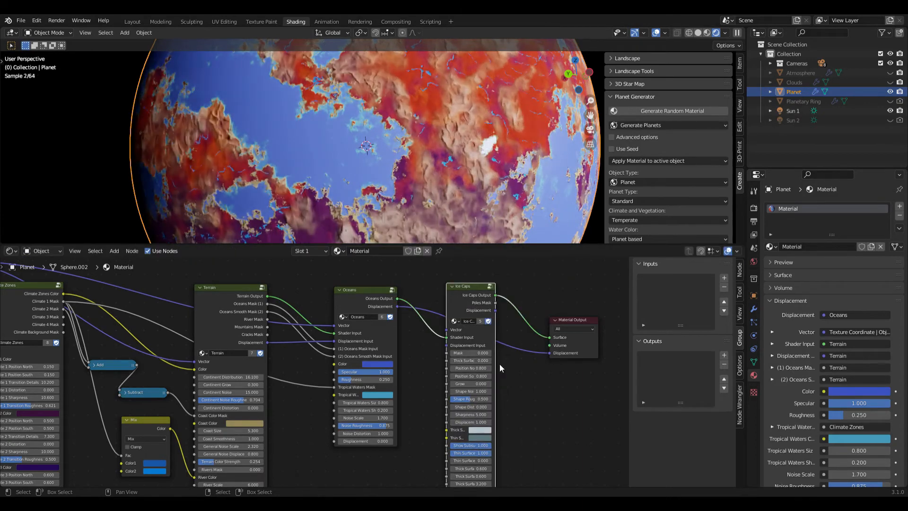
left_click_drag(495, 346, 511, 344)
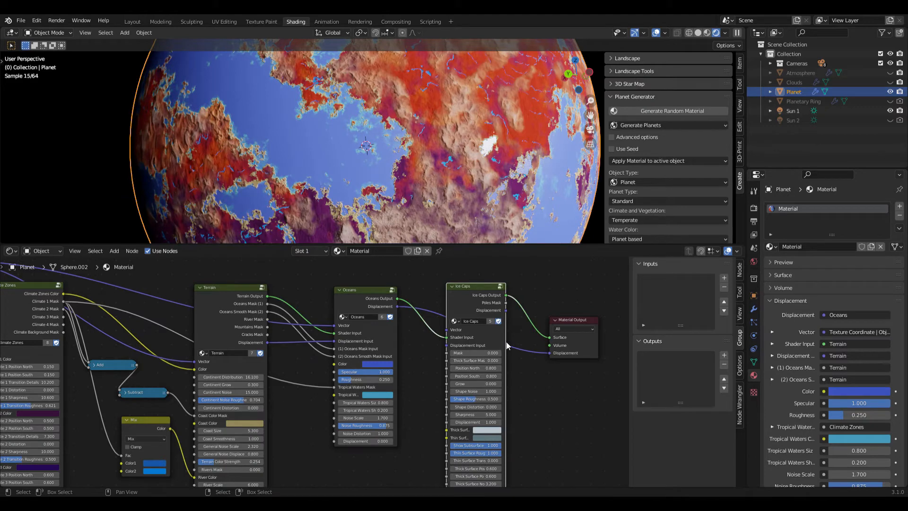
Connect the collapsed Texture Coordinate node's output to the Ice Caps node's Vector input
scroll(136, 308, "down", 3)
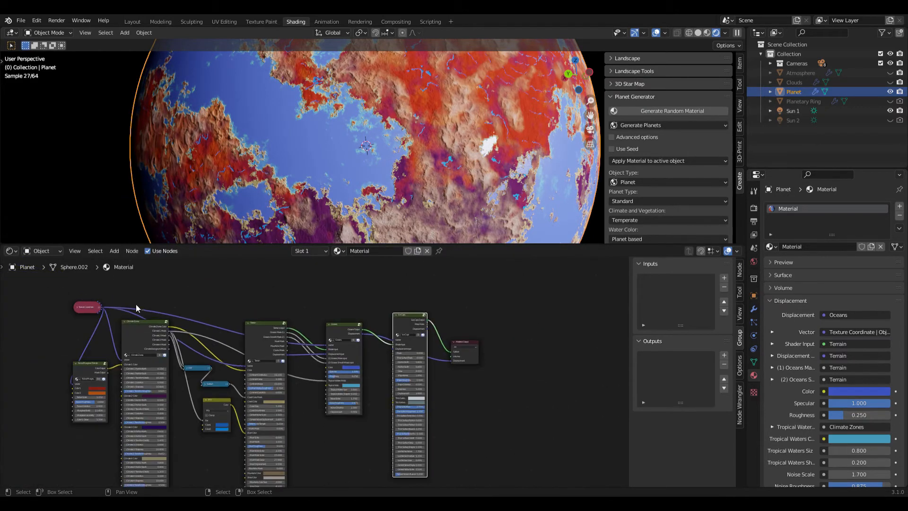
left_click(102, 310)
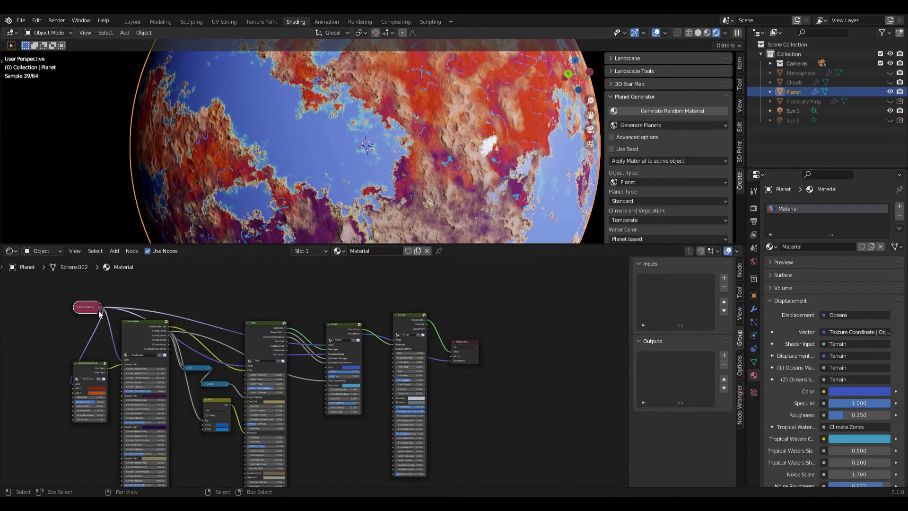
left_click_drag(103, 308, 144, 305)
key("Escape")
scroll(89, 297, "up", 3)
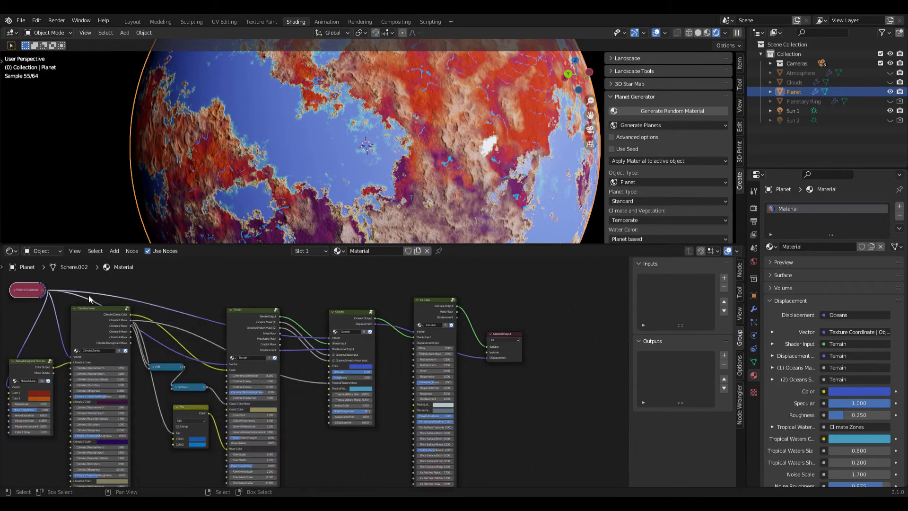
middle_click_drag(79, 298, 110, 310)
left_click_drag(77, 303, 450, 347)
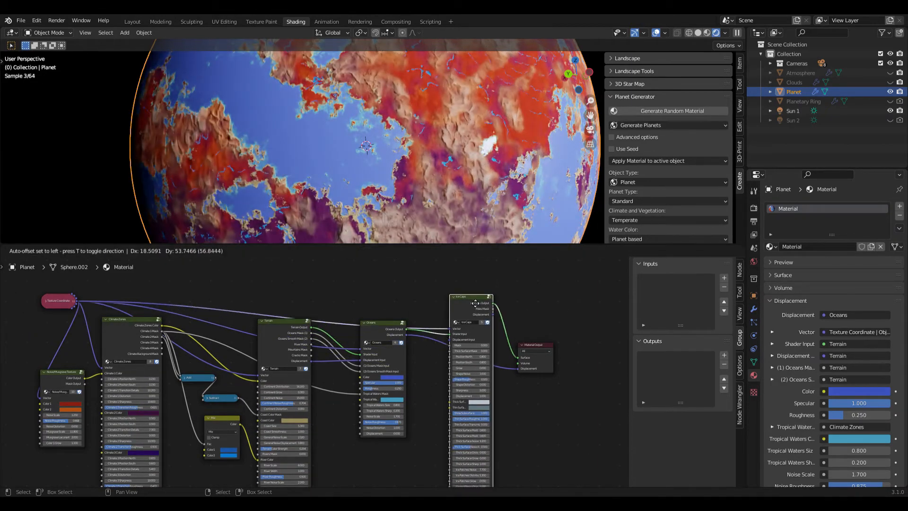
Route displacement from Oceans through Ice Caps to the Material Output, and realign the Ice Caps and Material Output nodes
scroll(447, 344, "up", 2)
scroll(447, 345, "up", 1)
middle_click_drag(519, 353, 412, 371)
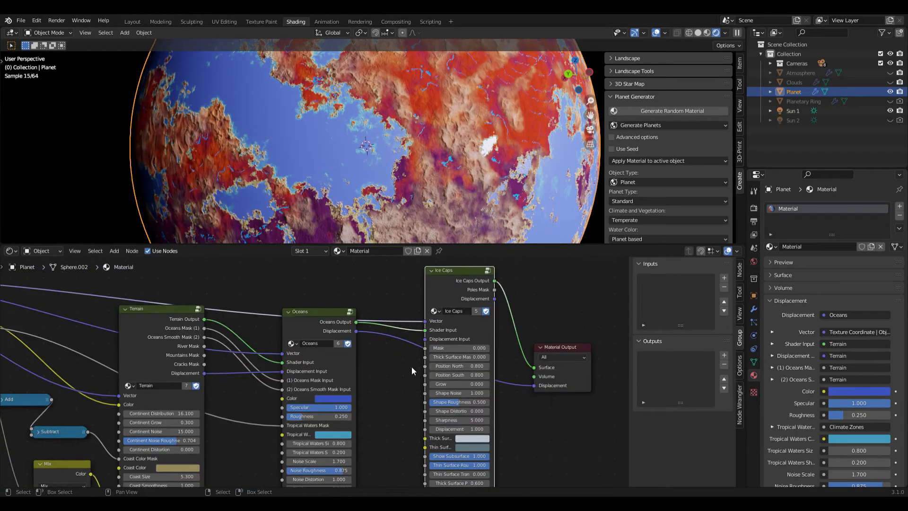
left_click_drag(356, 331, 425, 339)
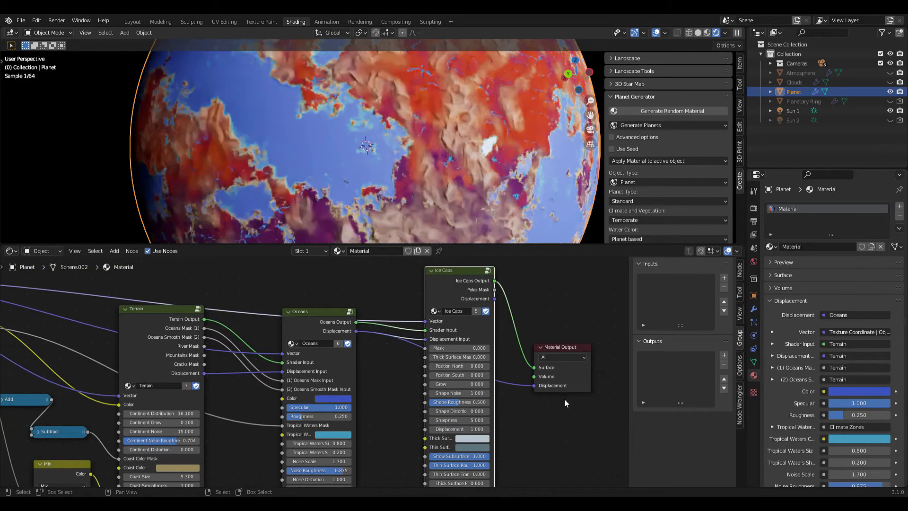
left_click_drag(494, 299, 534, 386)
left_click_drag(462, 282, 454, 308)
left_click_drag(563, 383, 581, 357)
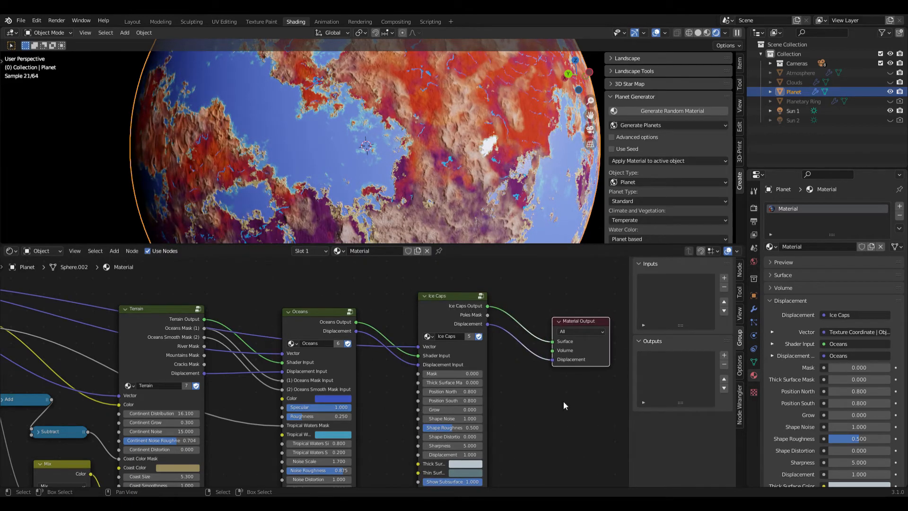
Set the Ice Caps node's Position North and Position South to 0.700 while viewing the planet's pole
middle_click_drag(517, 389, 494, 375)
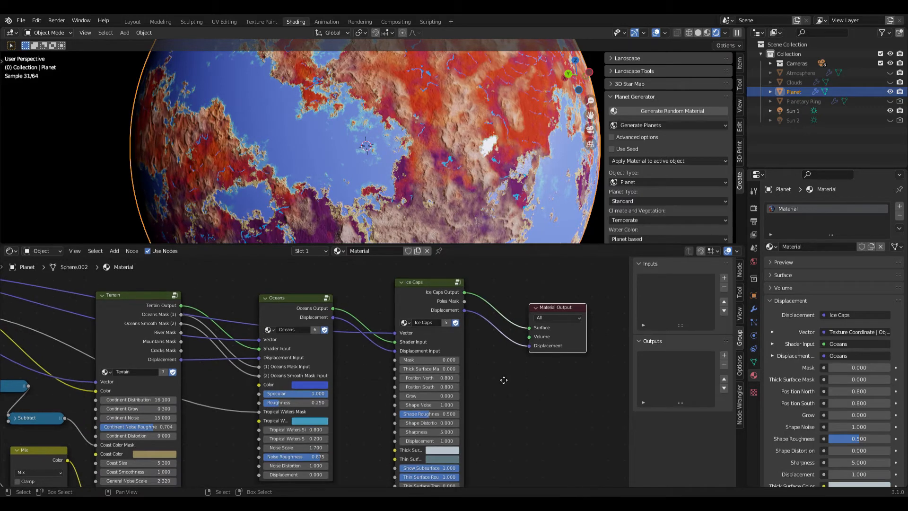
scroll(399, 152, "down", 5)
middle_click_drag(358, 109, 372, 87)
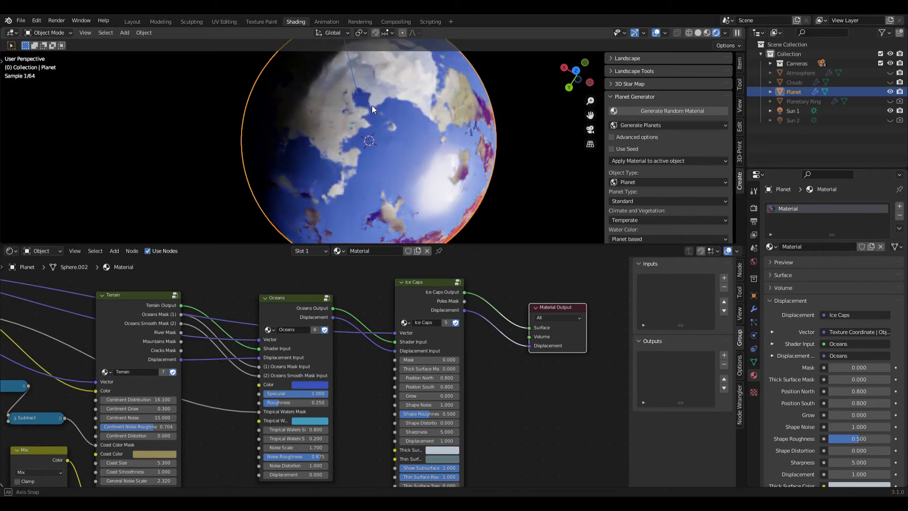
left_click(402, 377)
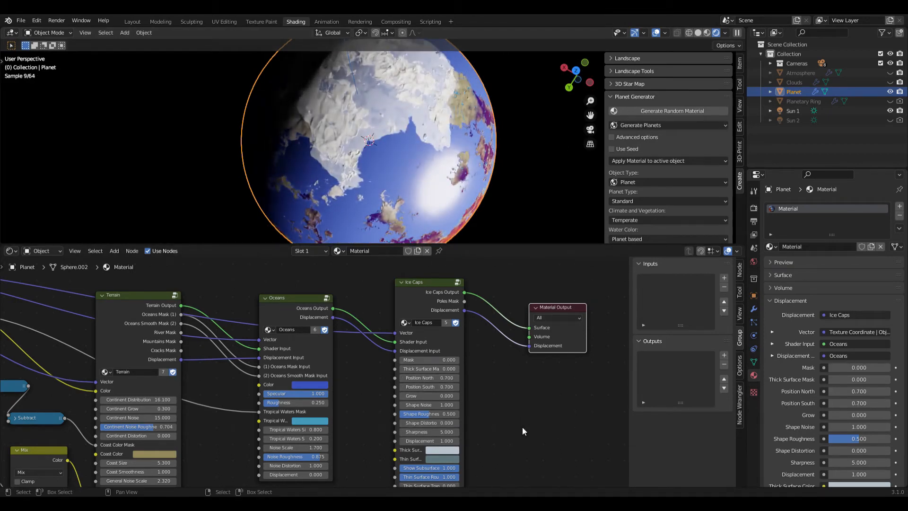
Raise the Ice Caps node's Shape Roughness to 0.715, comparing it with Terrain's Continent Noise Roughness and checking the ice edge
middle_click_drag(419, 173, 418, 154)
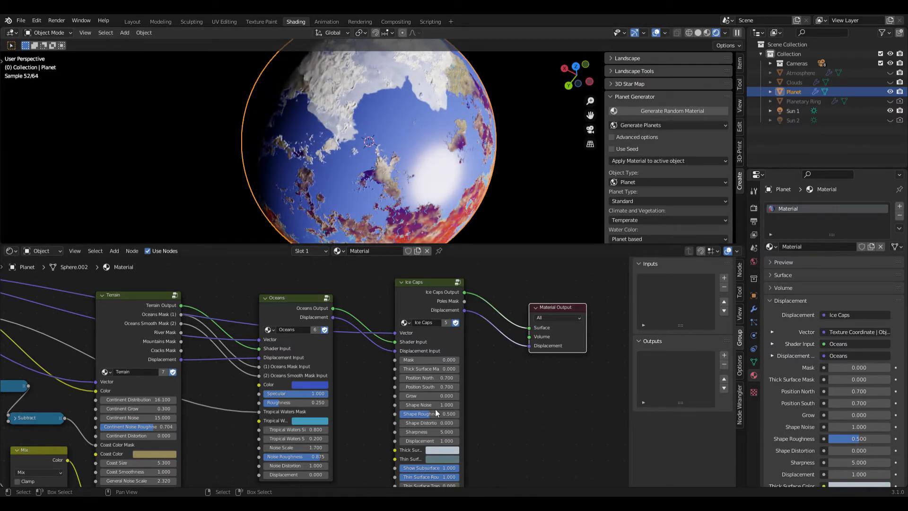
left_click_drag(440, 414, 440, 415)
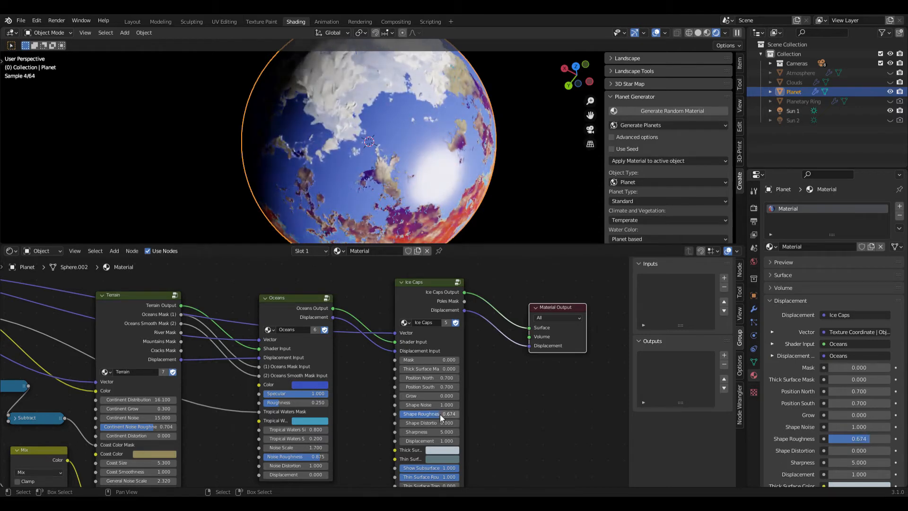
middle_click_drag(191, 401, 234, 374)
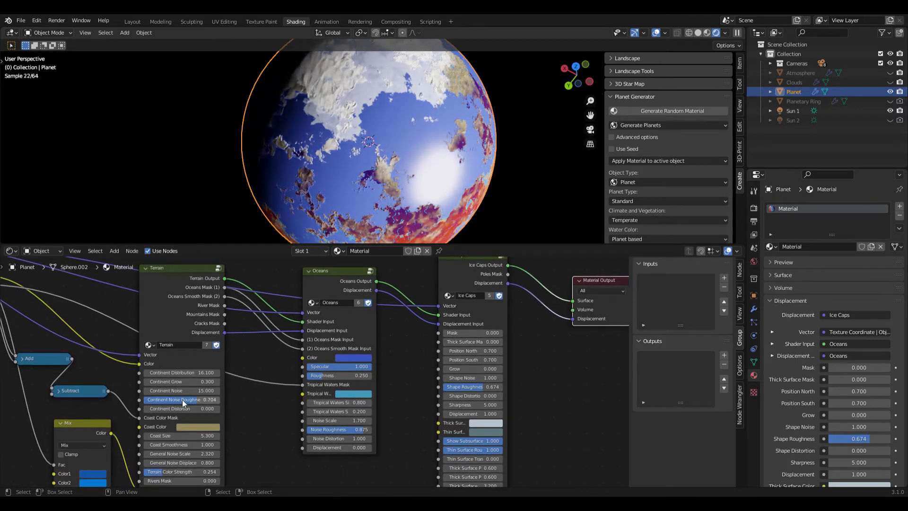
middle_click_drag(407, 364, 367, 380)
left_click_drag(443, 405, 461, 405)
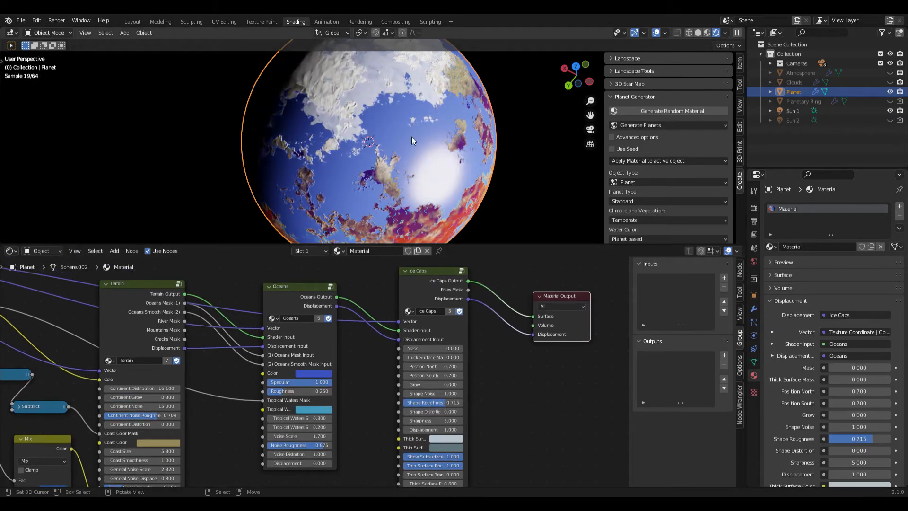
mouse_move(421, 161)
middle_mouse_down()
mouse_move(413, 120)
mouse_move(424, 160)
middle_mouse_up()
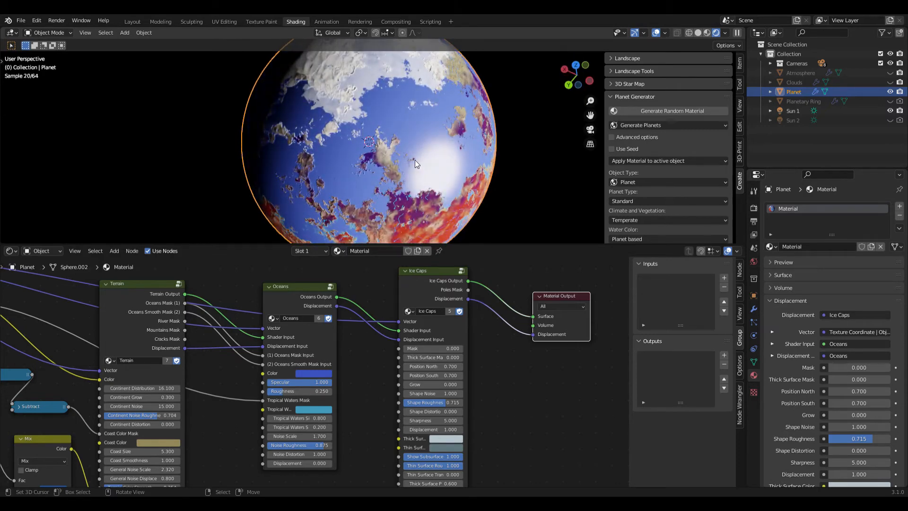
Set the Ice Caps node's Thick Surface Position North and Thick Surface Position South to 0.800
middle_click_drag(397, 141, 379, 137)
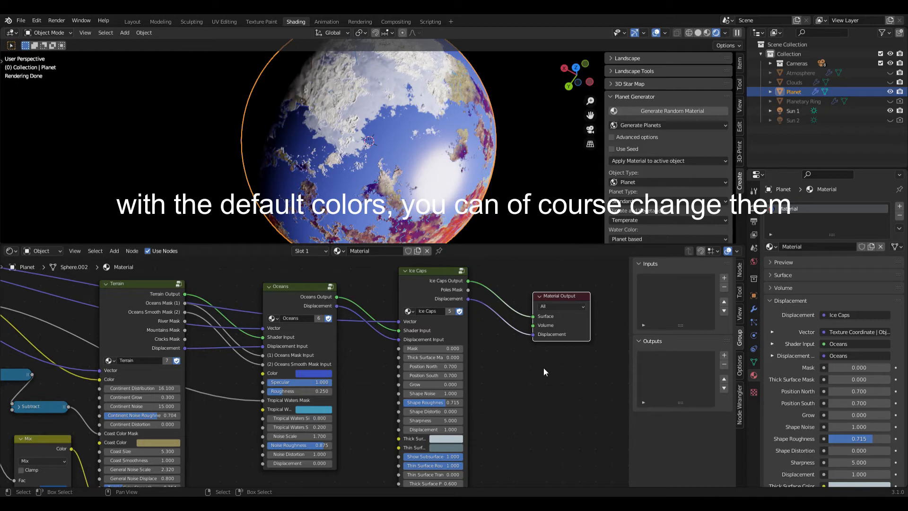
middle_click_drag(529, 408, 511, 324)
middle_click_drag(495, 407, 477, 329)
scroll(475, 329, "up", 1)
scroll(475, 329, "up", 1)
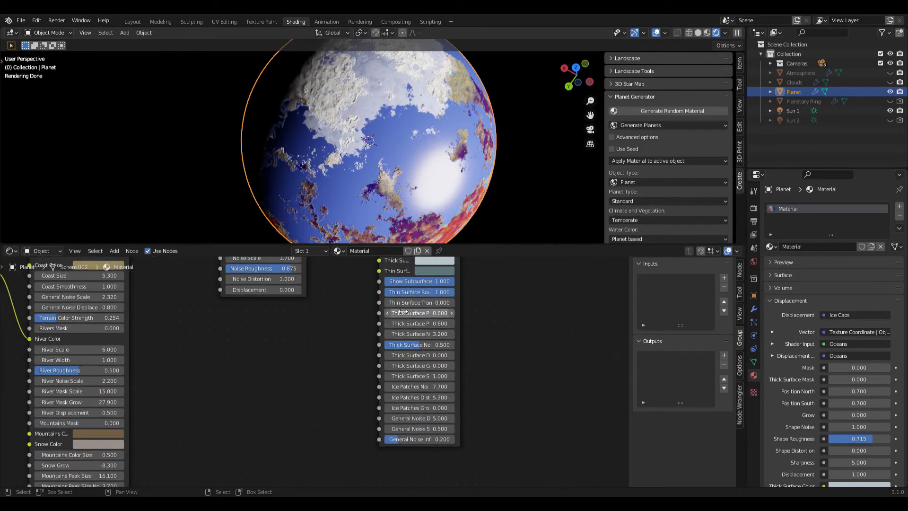
left_click_drag(419, 314, 394, 313)
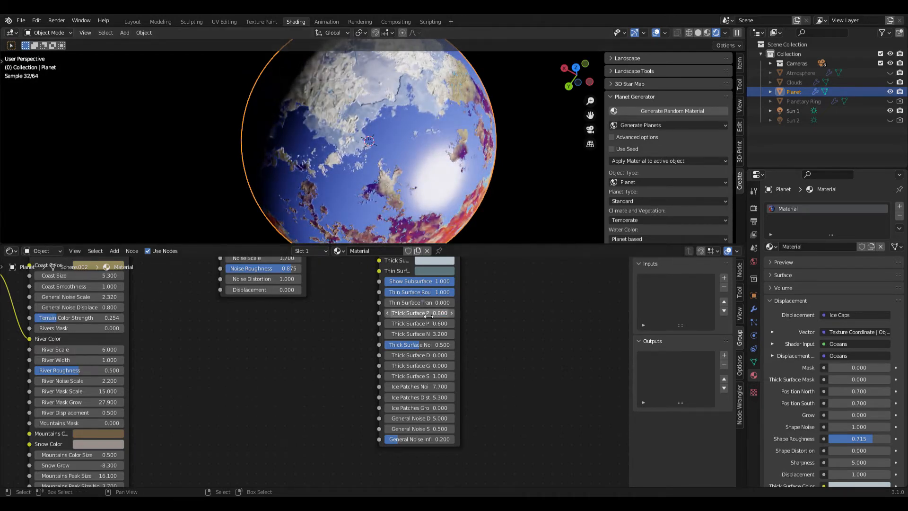
key("ctrl+c")
key("ctrl+v")
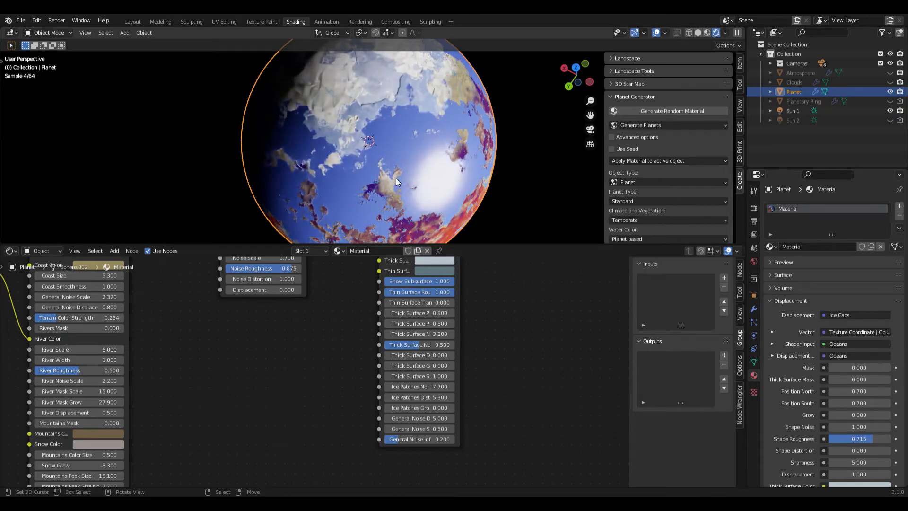
scroll(352, 102, "up", 4)
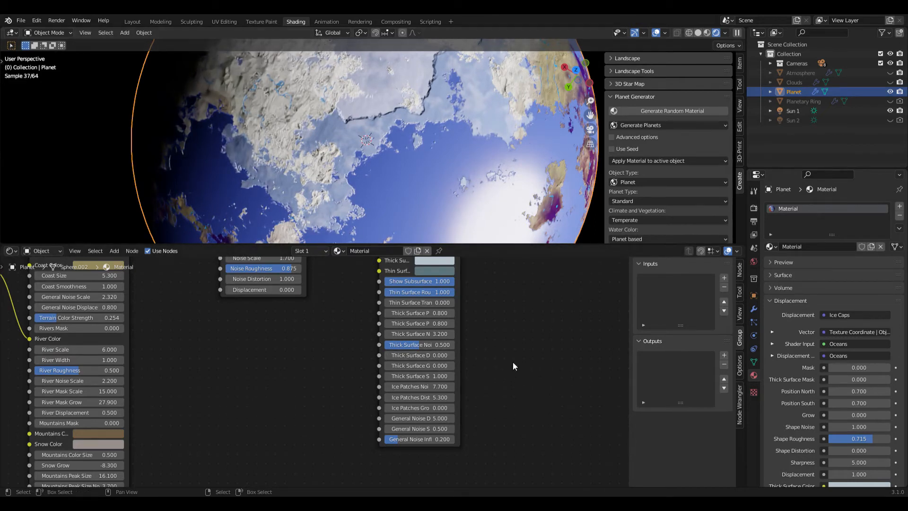
Widen the Ice Caps node so its parameter names are readable, and set General Noise Displacement to 1.000
left_click(462, 368)
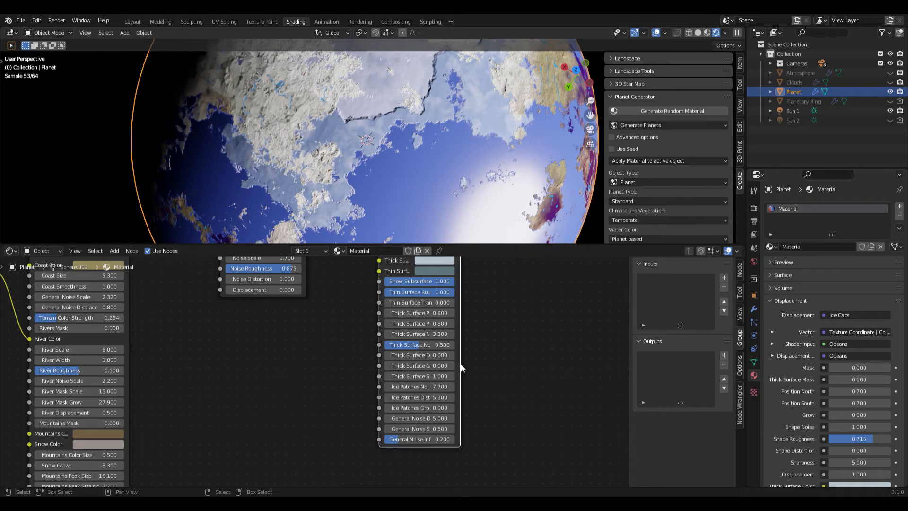
left_click_drag(464, 366, 499, 365)
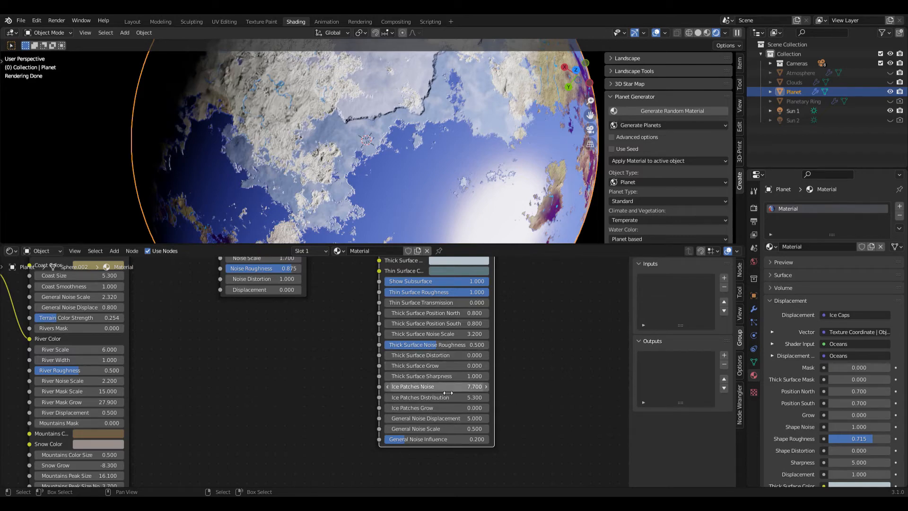
left_click(479, 419)
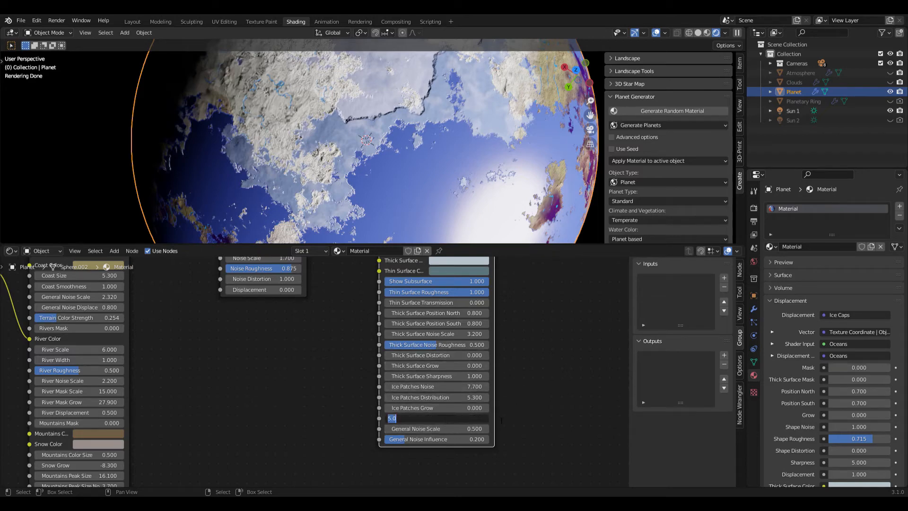
type("1")
key("Return")
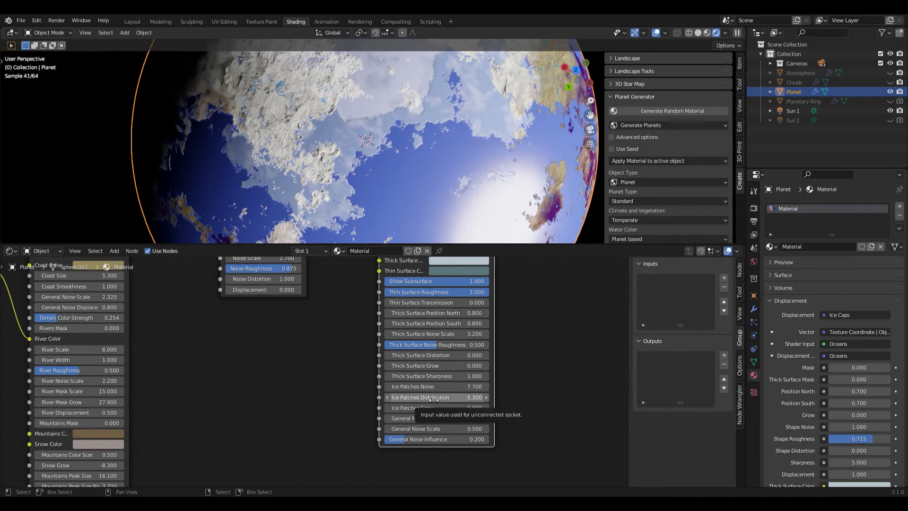
Set the Ice Caps node's General Noise Influence to 0.892 and General Noise Displacement to 2.000
left_click_drag(419, 442, 489, 441)
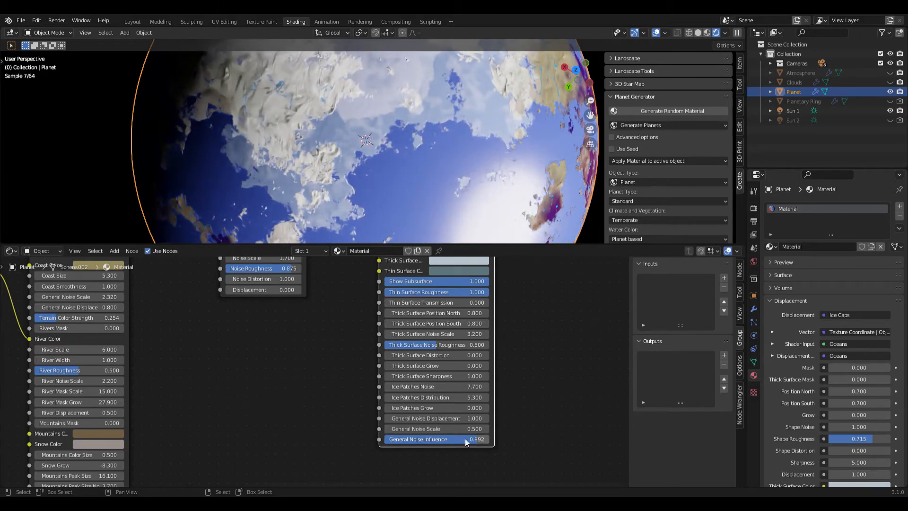
double_click(439, 419)
key("Return")
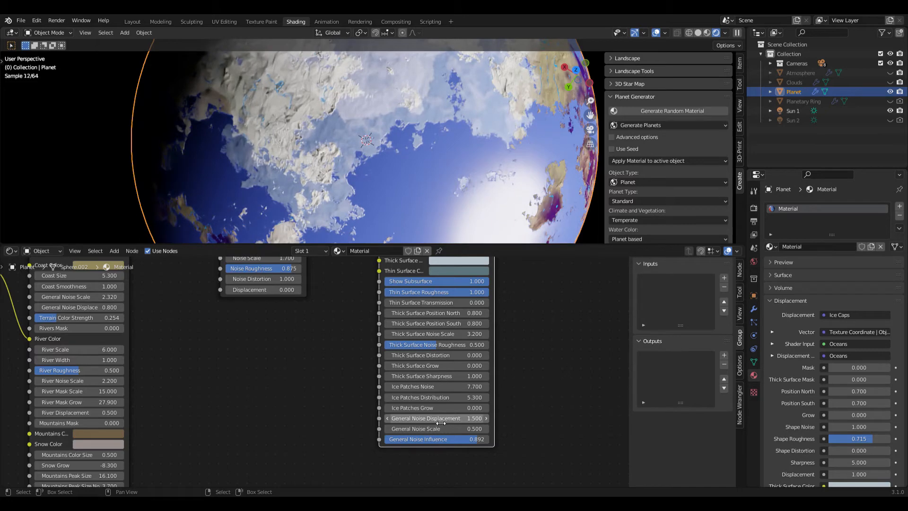
double_click(447, 418)
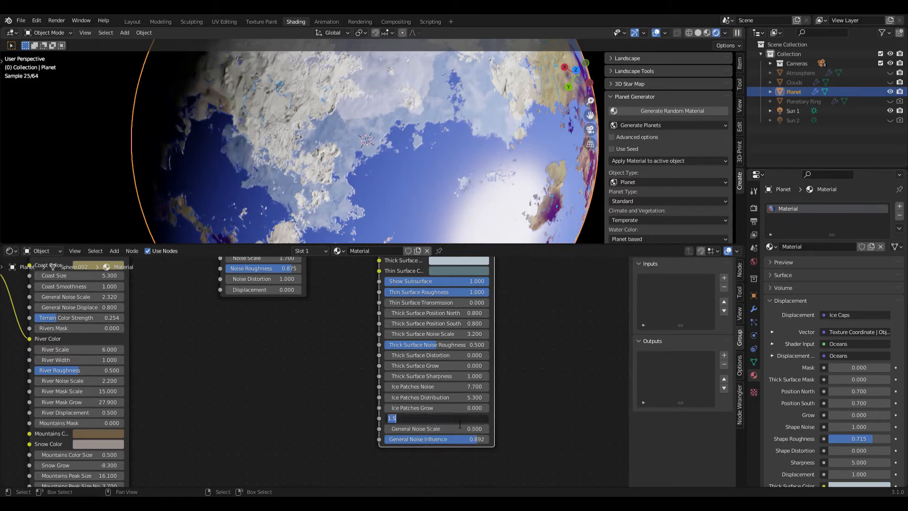
key("Return")
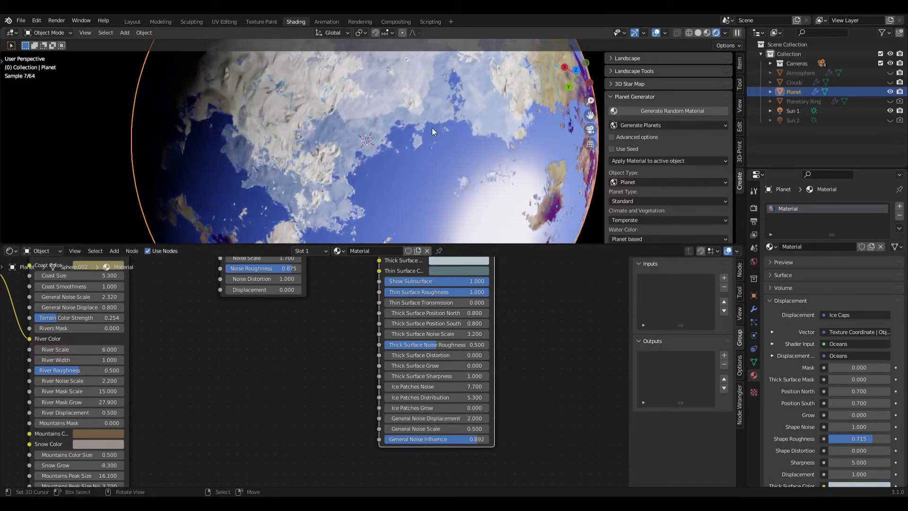
Examine the ice relief up close and from other sides of the planet, then return to the camera view
scroll(426, 158, "down", 2)
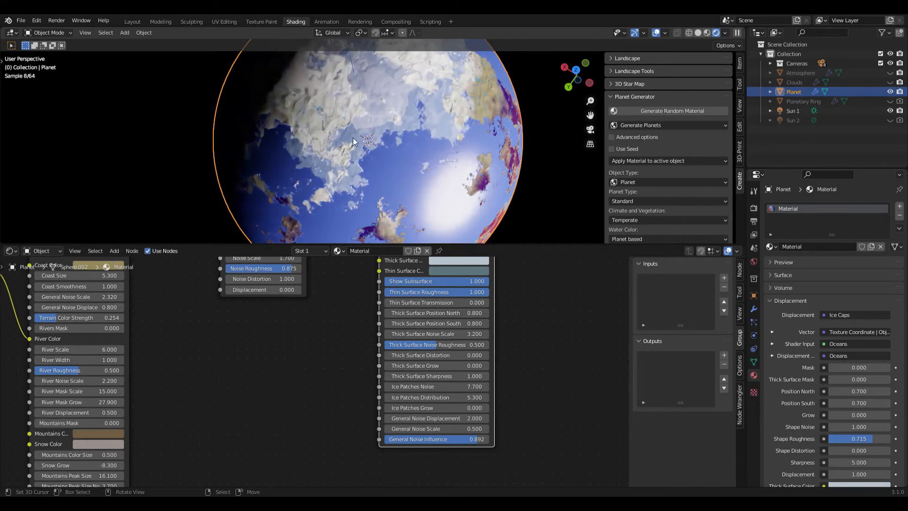
scroll(368, 121, "up", 2)
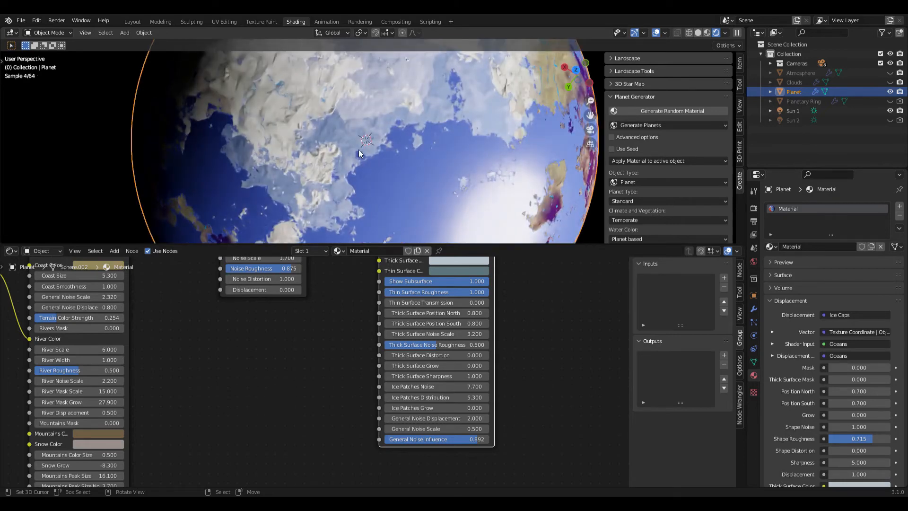
middle_click_drag(359, 73, 354, 89)
scroll(387, 136, "down", 4)
middle_click_drag(432, 186, 410, 135)
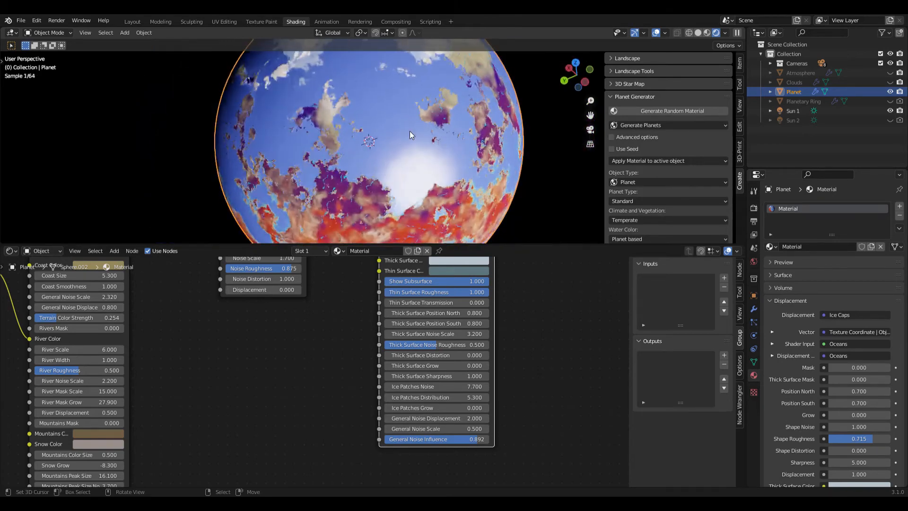
scroll(410, 132, "down", 3)
key("KP_0")
scroll(410, 132, "down", 3)
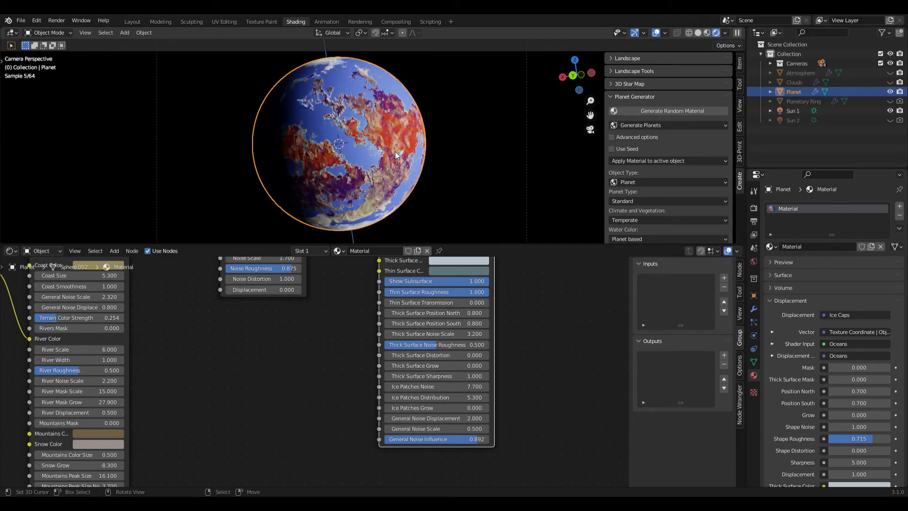
Lower the Ice Caps node's Position North and Position South to 0.600
middle_click_drag(319, 331, 268, 486)
left_click(337, 332)
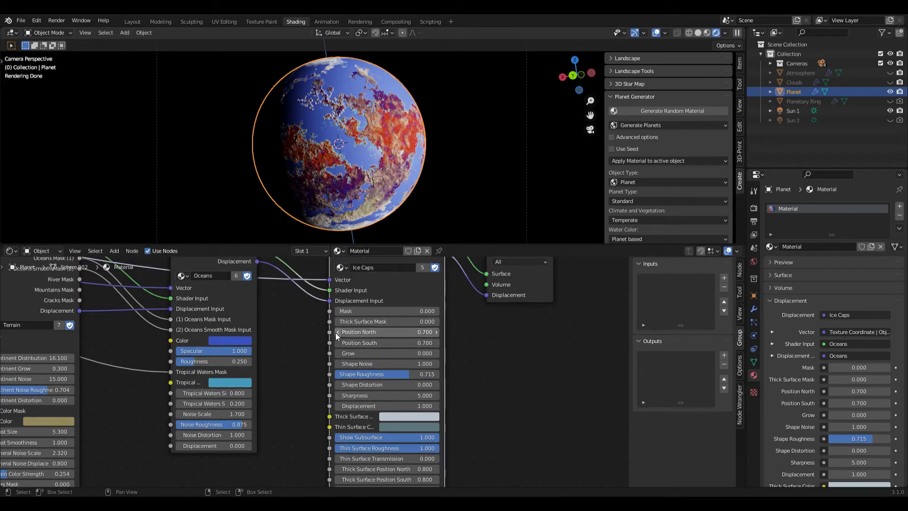
left_click(338, 343)
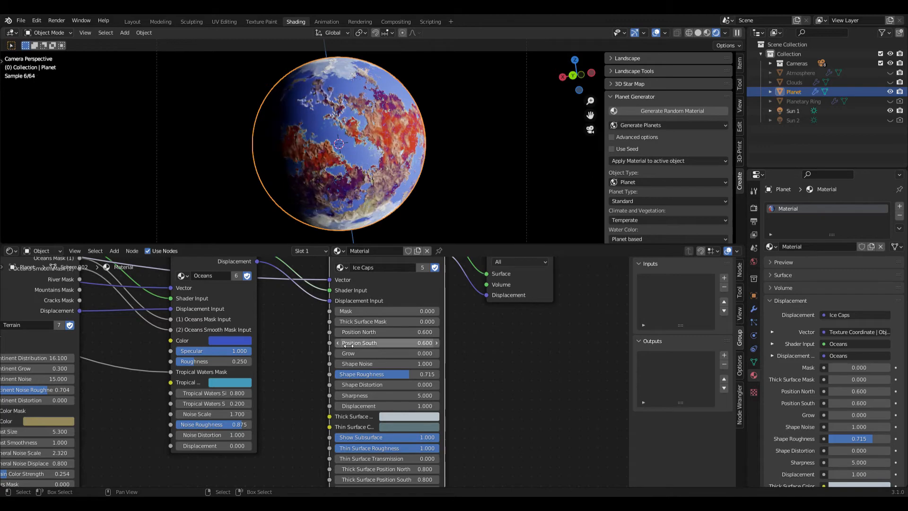
Lower the Ice Caps node's Thick Surface Position North and Thick Surface Position South to 0.700
middle_click_drag(290, 449, 291, 360)
middle_click_drag(327, 442, 325, 388)
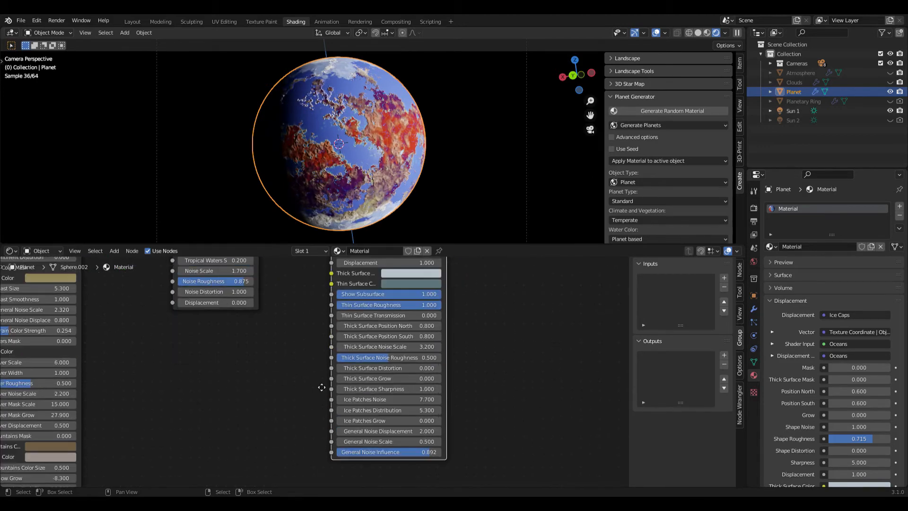
left_click(339, 326)
left_click(339, 336)
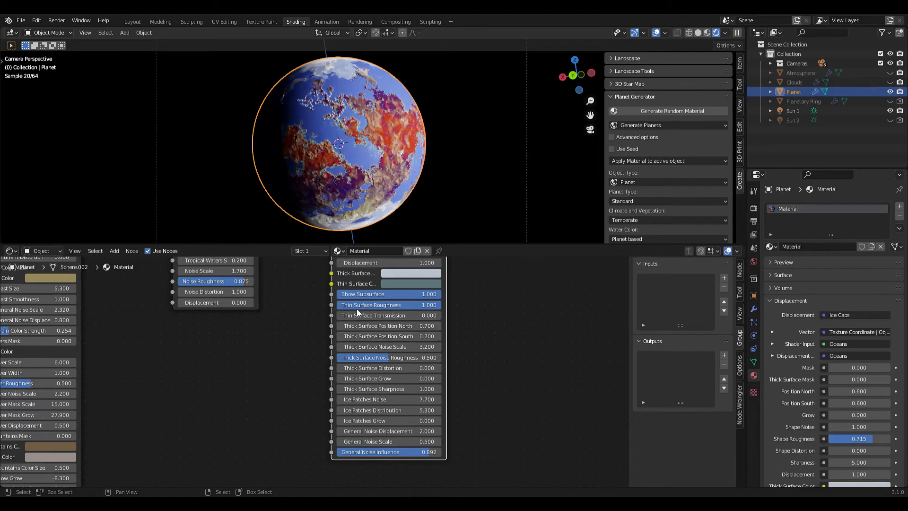
Raise the Ice Caps node's Shape Noise to 2.900 and check the planet's pole
middle_click_drag(313, 316, 305, 426)
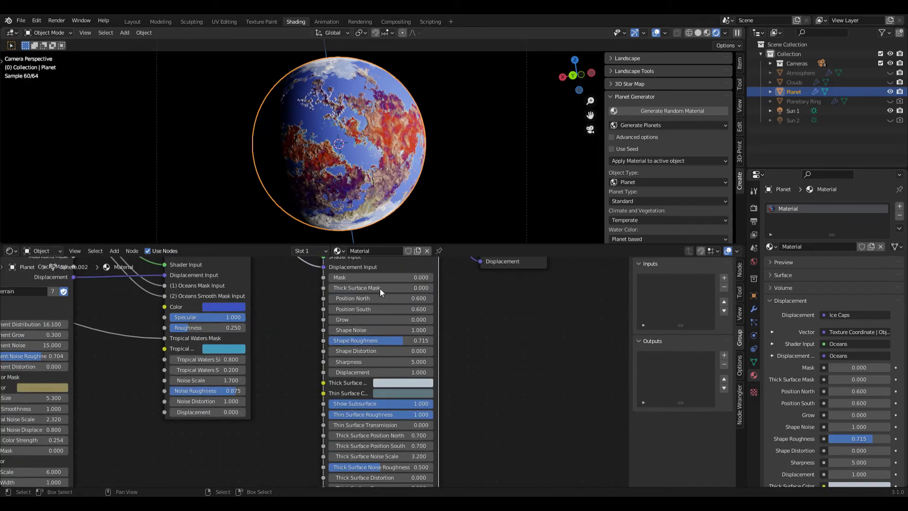
left_click_drag(368, 332, 429, 332)
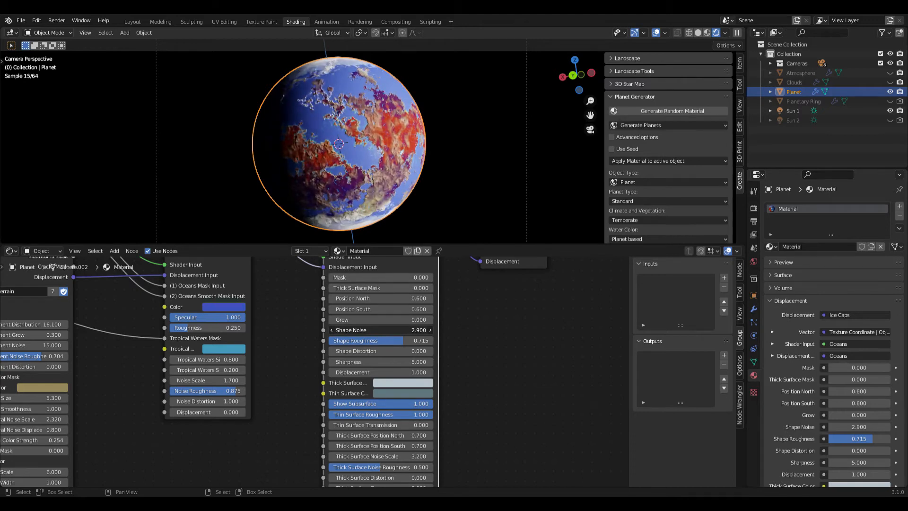
middle_click_drag(382, 139, 315, 211)
Raise the Ice Caps node's Thick Surface Noise Roughness to 0.595 and return to the camera view
middle_click_drag(294, 465, 298, 413)
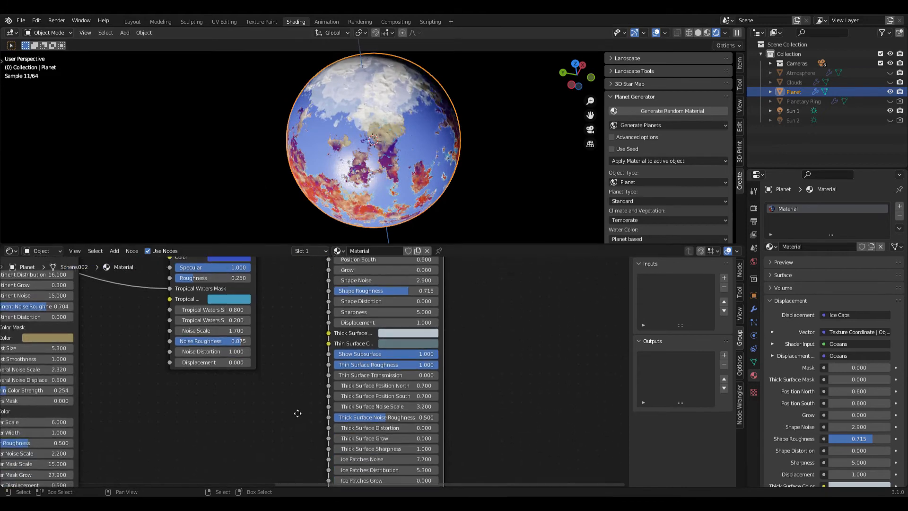
mouse_move(367, 404)
left_mouse_down()
mouse_move(412, 405)
mouse_move(398, 405)
mouse_move(395, 416)
mouse_move(365, 405)
left_mouse_up()
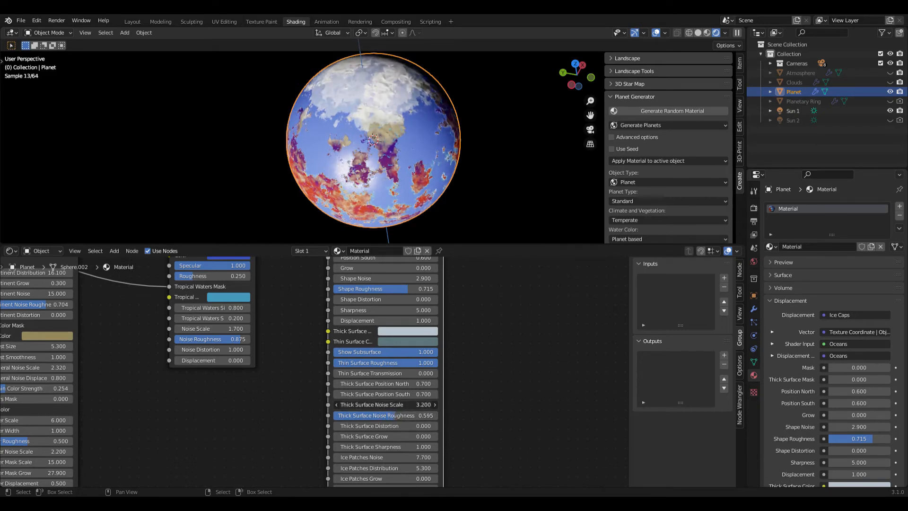
mouse_move(411, 155)
middle_mouse_down()
mouse_move(378, 170)
mouse_move(419, 148)
middle_mouse_up()
key("KP_0")
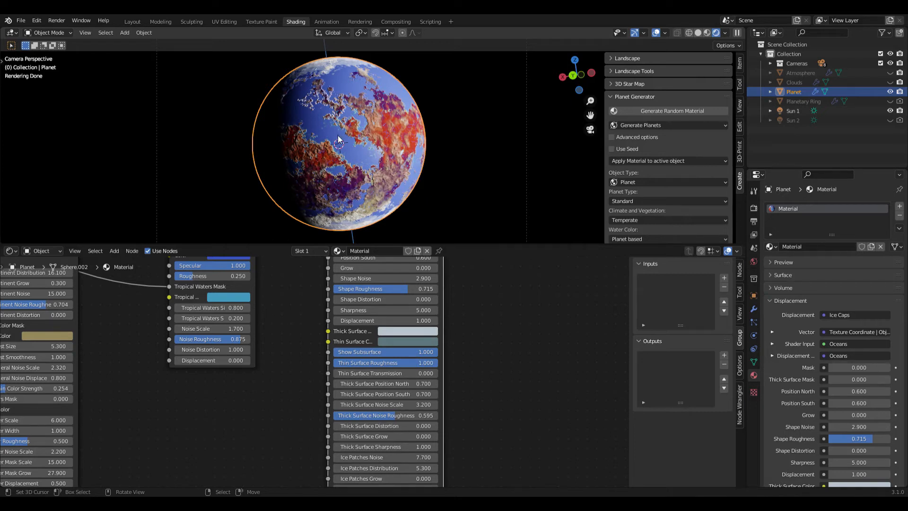
Move the Material Output node away and insert a Cities group node into the shader link after Ice Caps
scroll(497, 348, "down", 5)
middle_click_drag(425, 300, 353, 422)
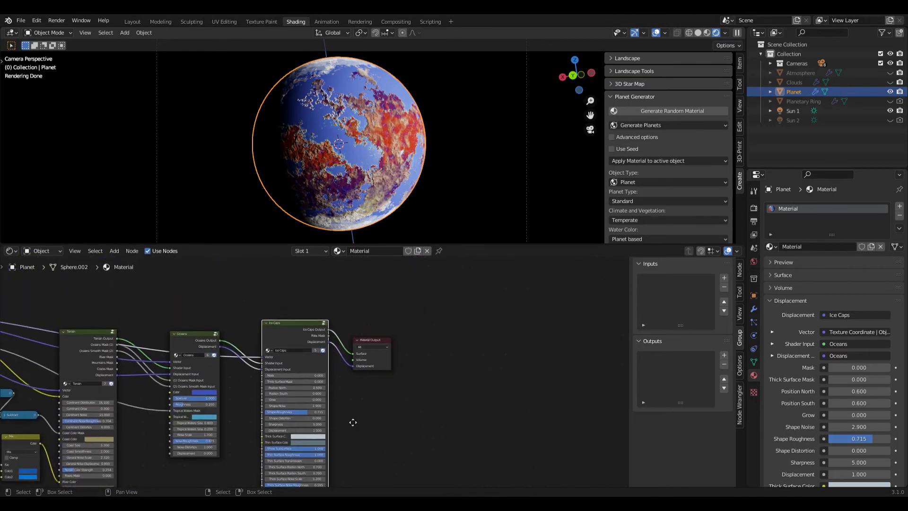
left_click_drag(365, 359, 454, 355)
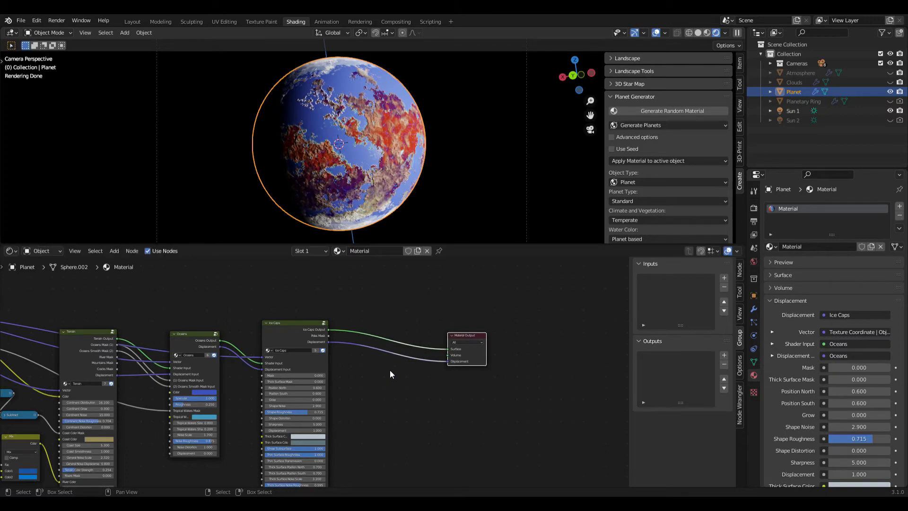
key("shift+a")
mouse_move(391, 371)
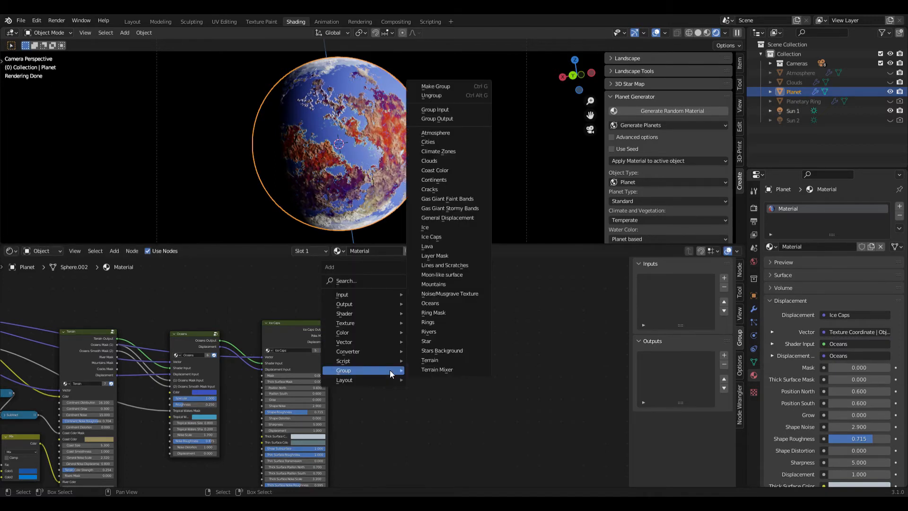
left_click(429, 144)
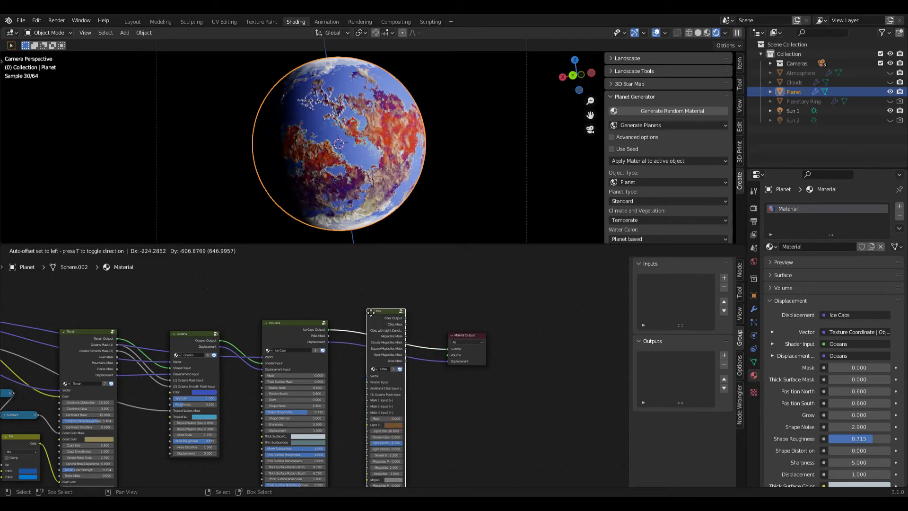
left_click(371, 313)
Connect the collapsed Texture Coordinate node's output to the Cities node's Vector input
scroll(394, 140, "up", 5)
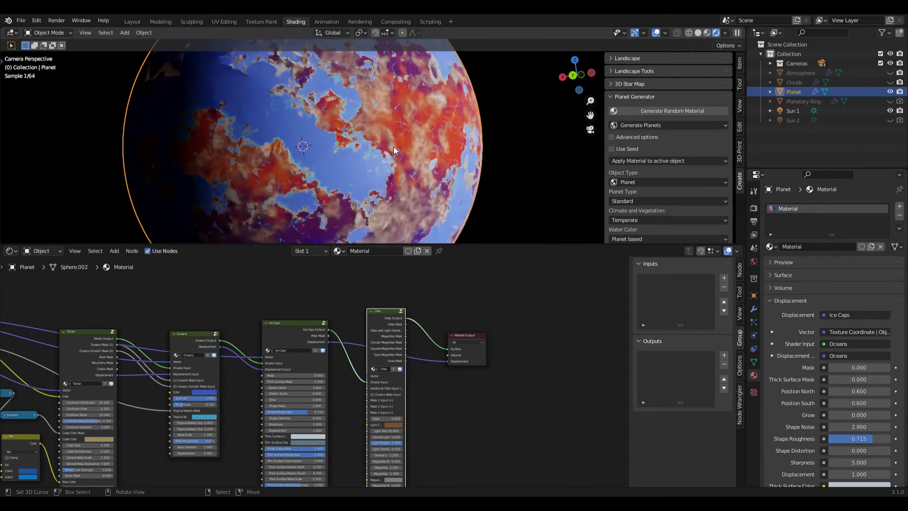
scroll(394, 146, "up", 1)
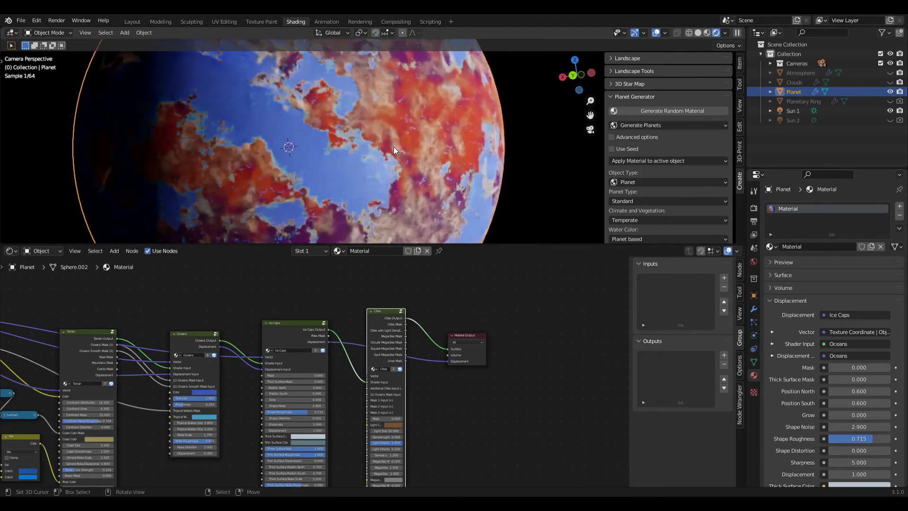
scroll(426, 341, "up", 2)
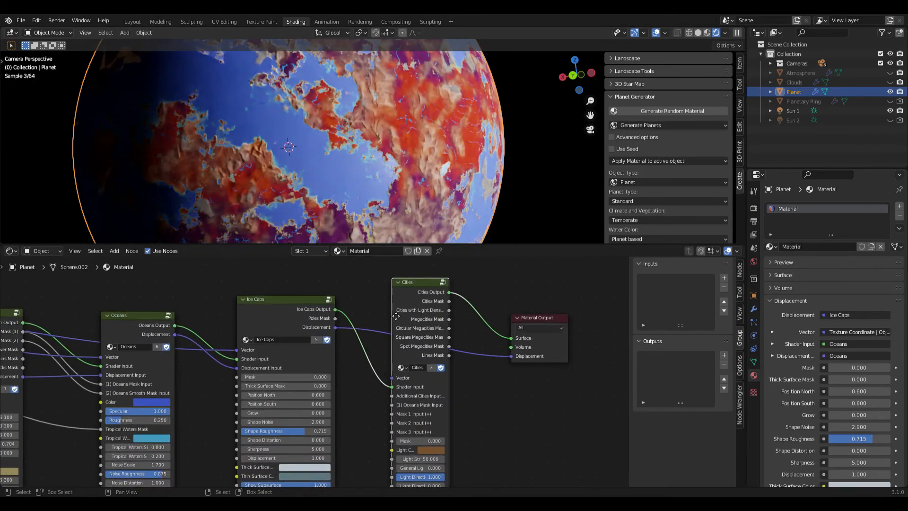
scroll(284, 355, "down", 4)
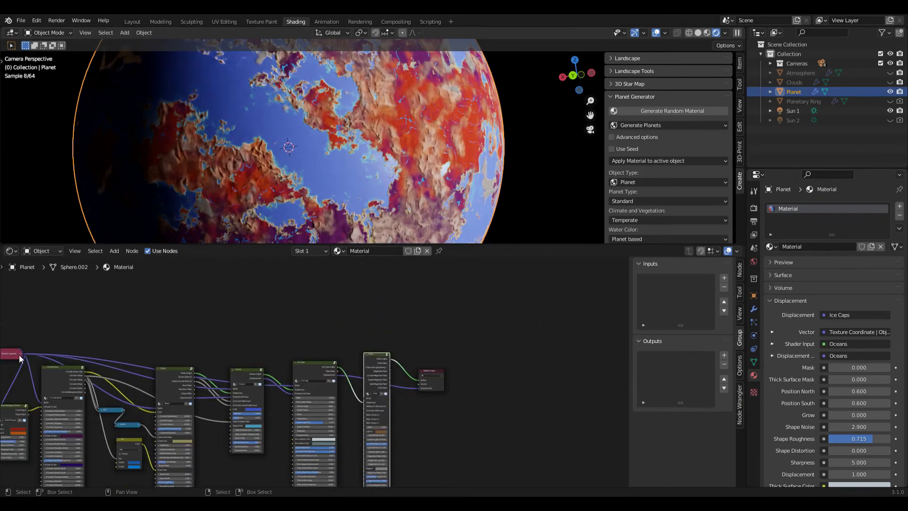
left_click_drag(21, 354, 365, 400)
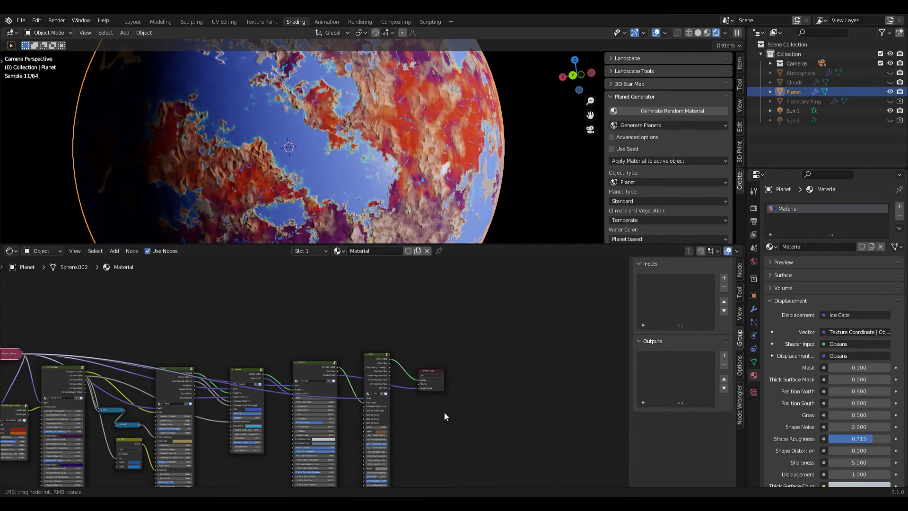
Nudge the Ice Caps node aside and connect the Terrain node's Oceans Mask (1) output to the Cities node's (1) Oceans Mask Input
scroll(444, 412, "up", 3)
left_click_drag(434, 364, 432, 357)
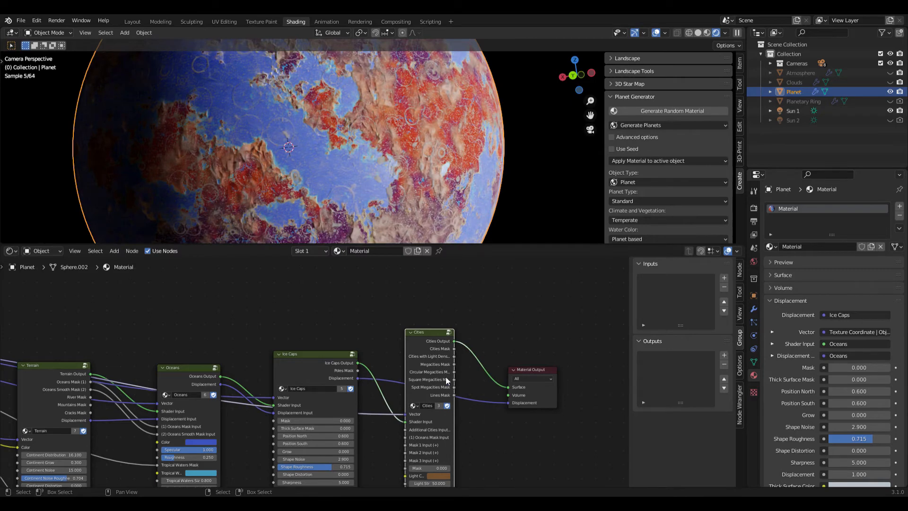
left_click(333, 388)
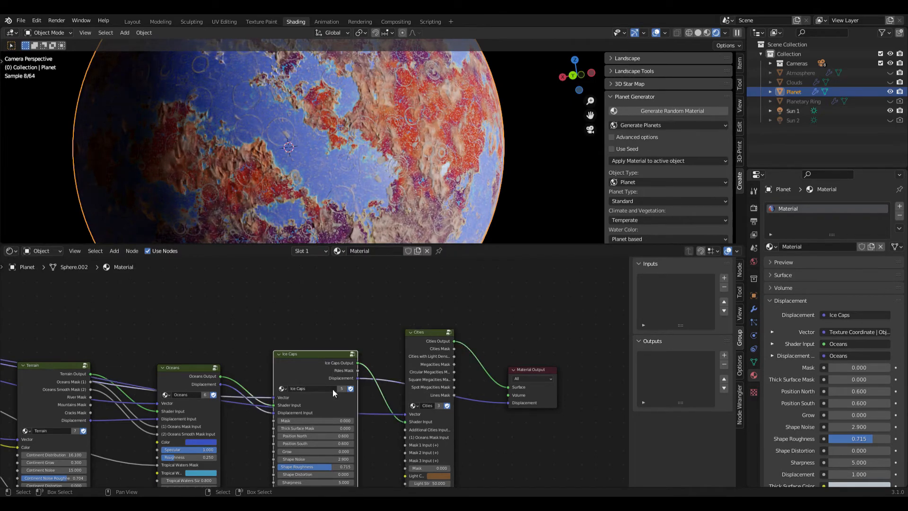
left_click_drag(308, 363, 312, 362)
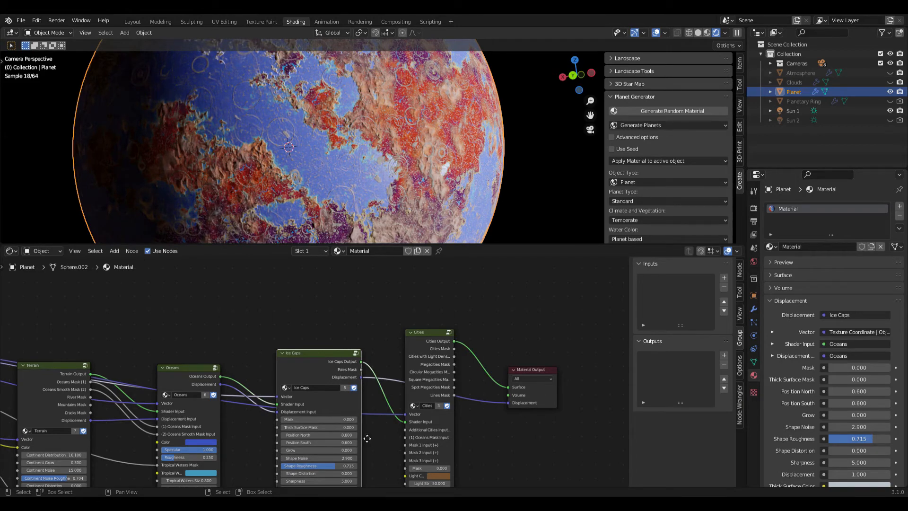
middle_click_drag(367, 439, 369, 414)
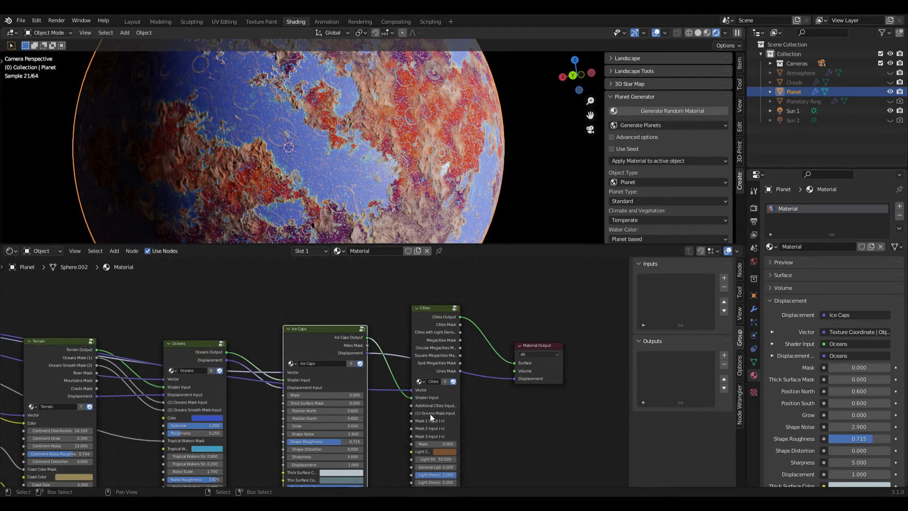
left_click_drag(95, 357, 413, 413)
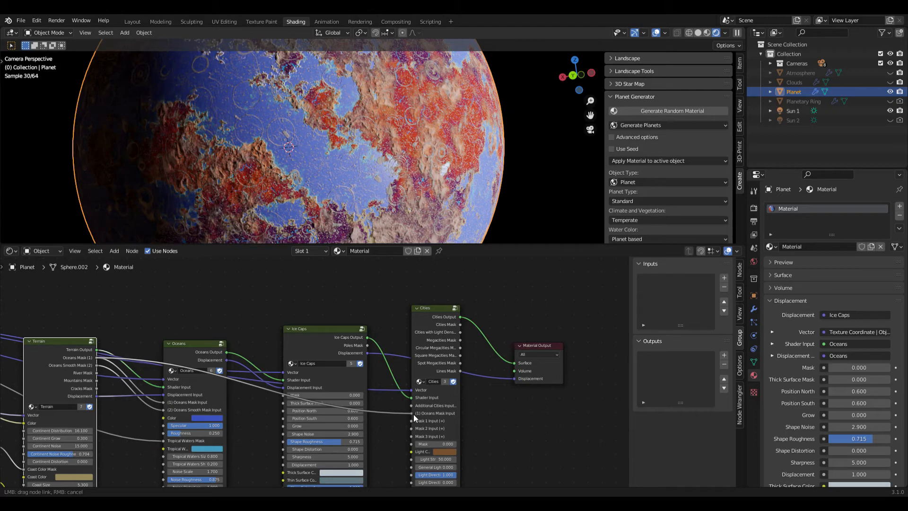
left_click_drag(413, 413, 414, 413)
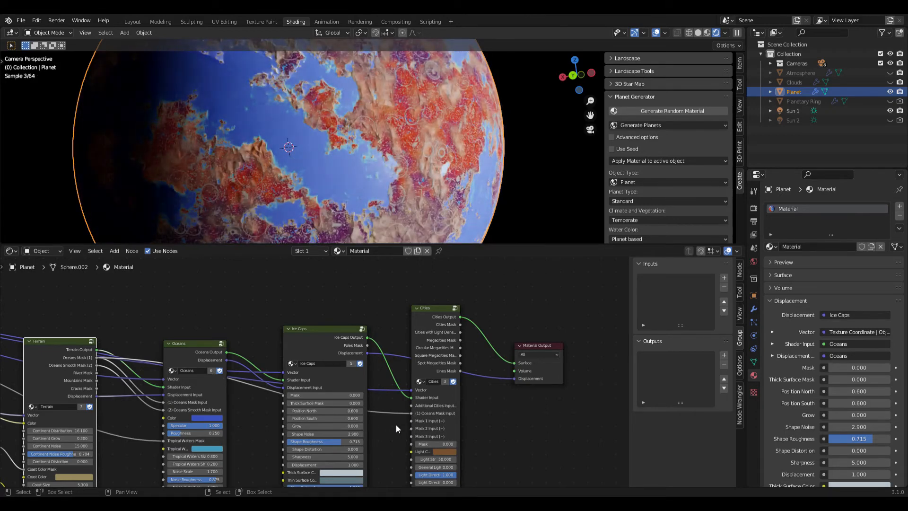
Connect the Climate Zones node's Climate 2 Mask output to the Cities node's Mask input
middle_click_drag(401, 422, 415, 437)
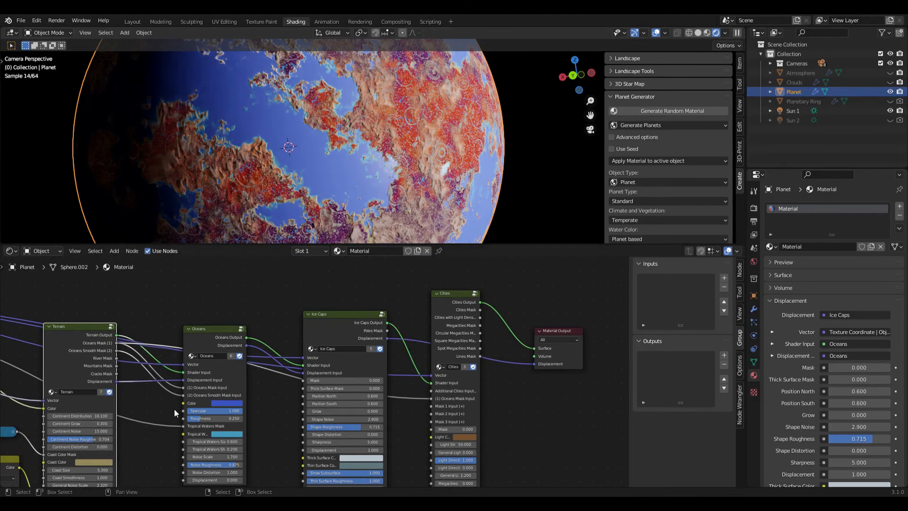
middle_click_drag(151, 416, 166, 393)
scroll(325, 215, "down", 1)
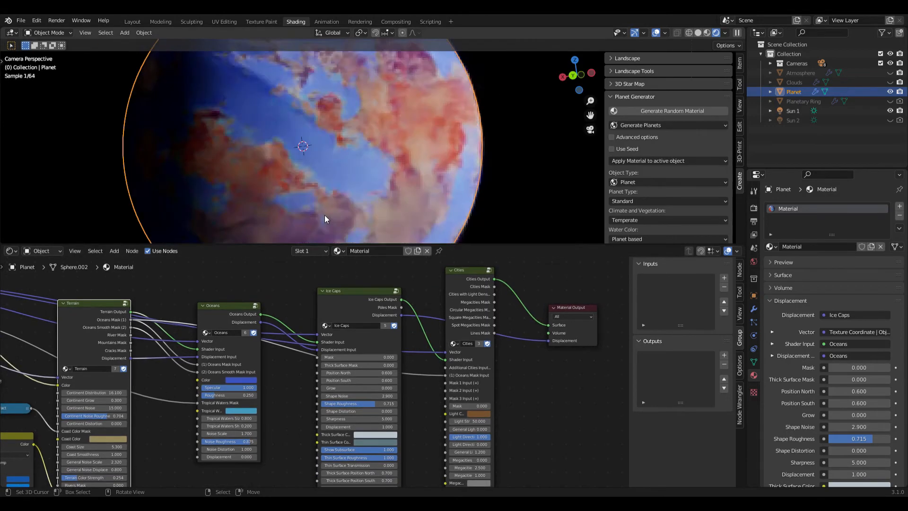
middle_click_drag(180, 391, 261, 390)
scroll(209, 374, "down", 1)
middle_click_drag(110, 338, 141, 323)
left_click_drag(56, 313, 539, 391)
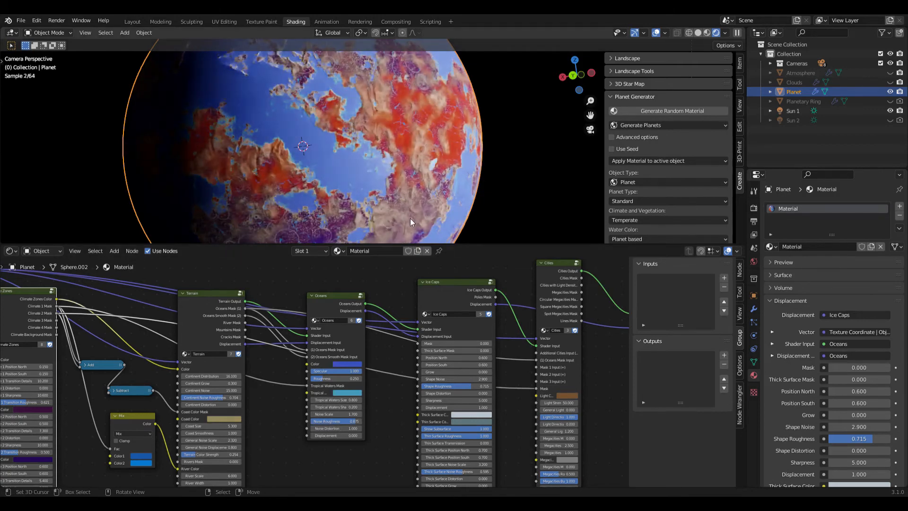
Set the Cities node's Megacities Mask to 1.000
middle_click_drag(384, 169, 373, 159)
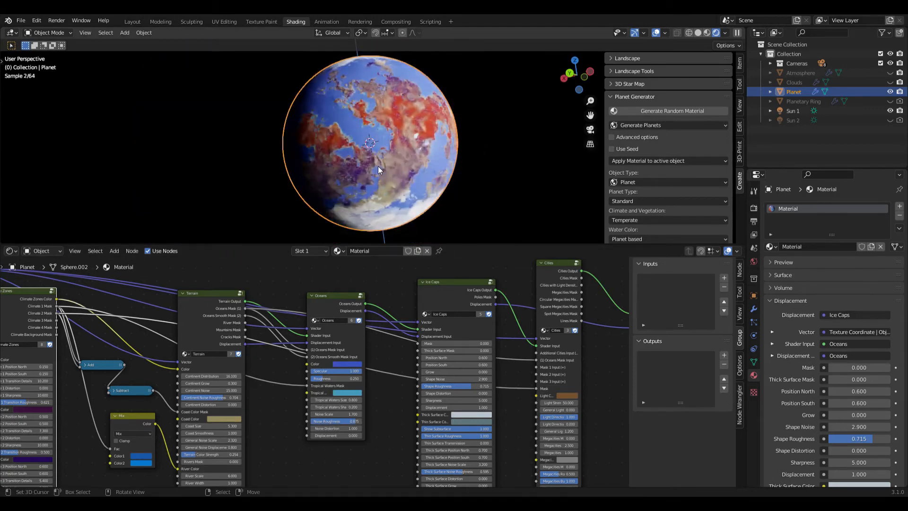
scroll(379, 166, "up", 4)
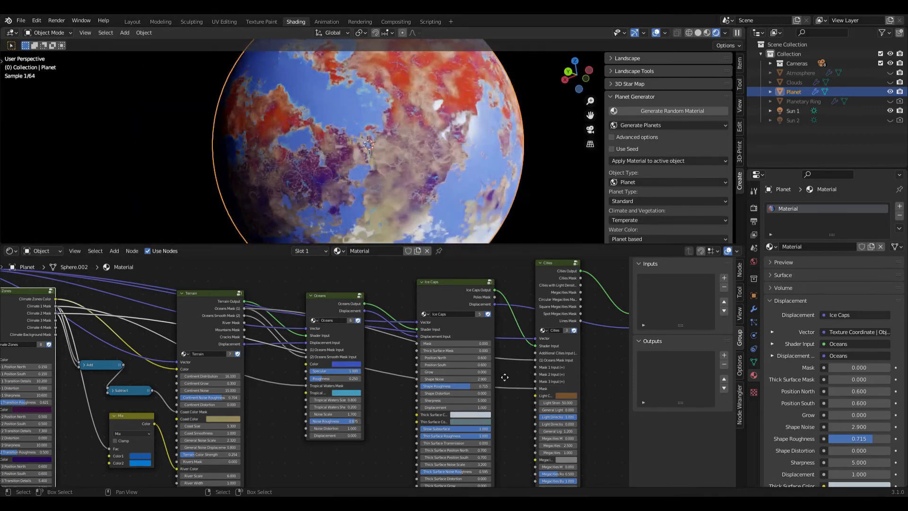
middle_click_drag(503, 373, 263, 369)
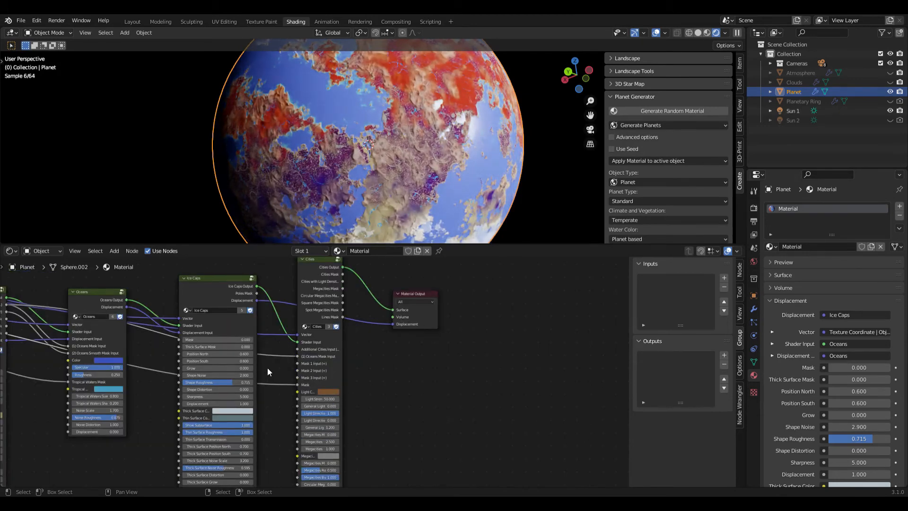
scroll(268, 367, "up", 2)
middle_click_drag(433, 427, 431, 347)
left_click_drag(307, 385, 345, 385)
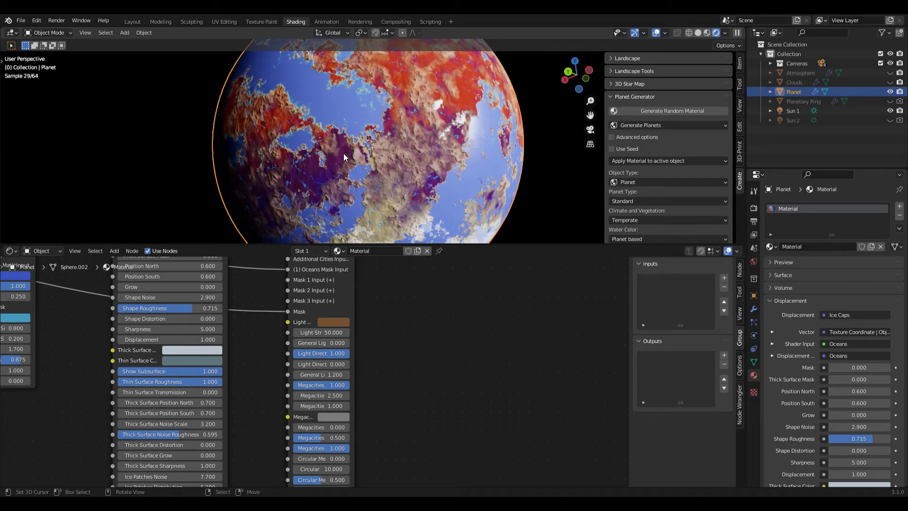
Turn to the planet's night side and change the Cities node's Light Color to bright magenta, hex D726C6
middle_click_drag(329, 167, 432, 174)
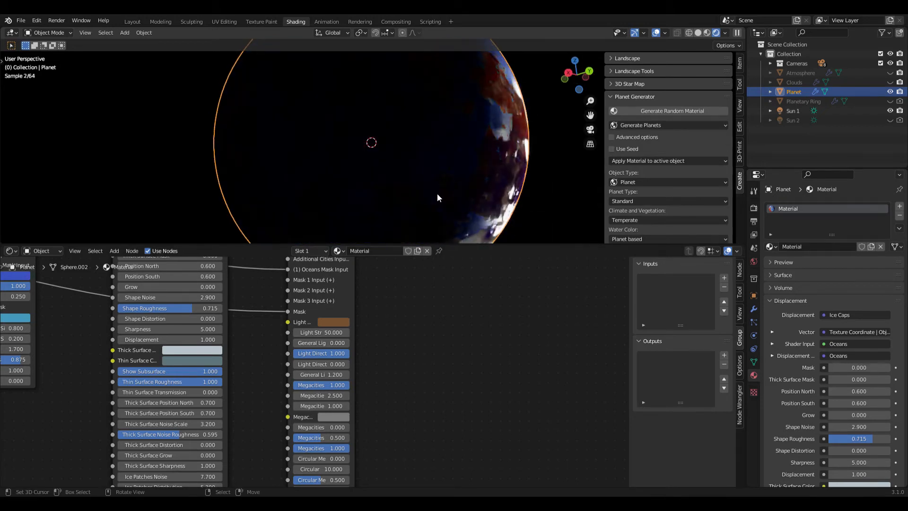
left_click(329, 322)
left_click(385, 240)
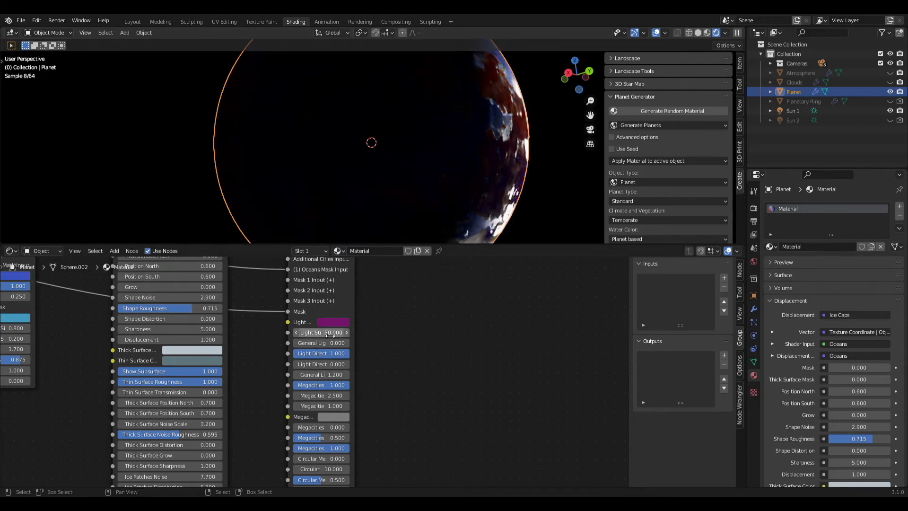
left_click(331, 321)
left_click(382, 237)
left_click_drag(400, 205, 400, 194)
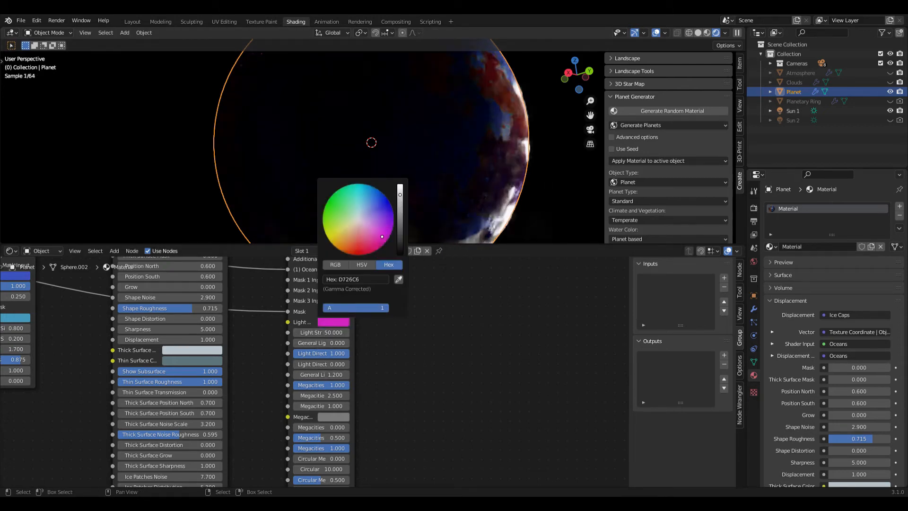
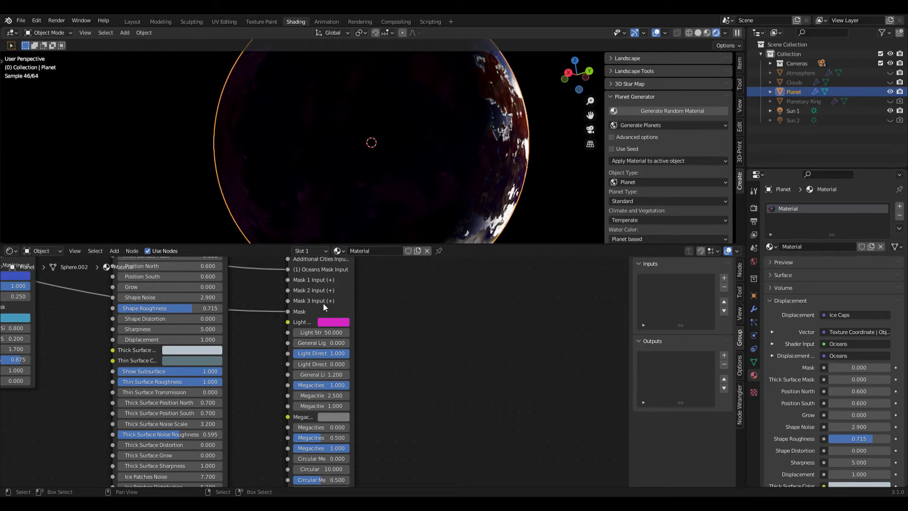
Widen the Cities node to show its parameter names and confirm General Lights Density at 1.2
left_click_drag(356, 310, 389, 311)
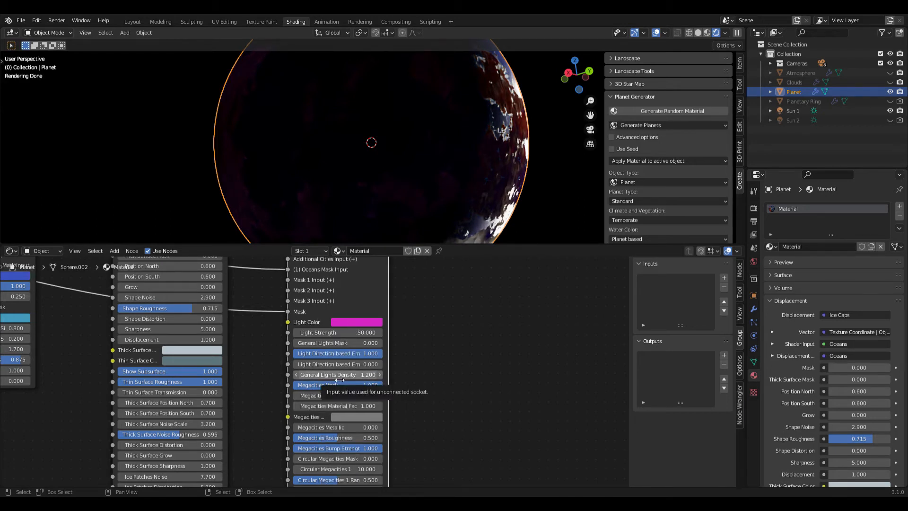
left_click(367, 376)
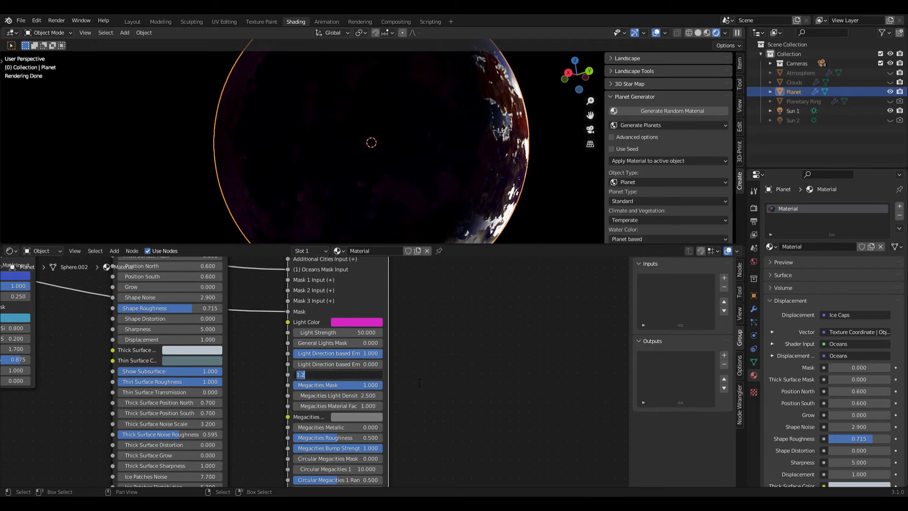
key("Return")
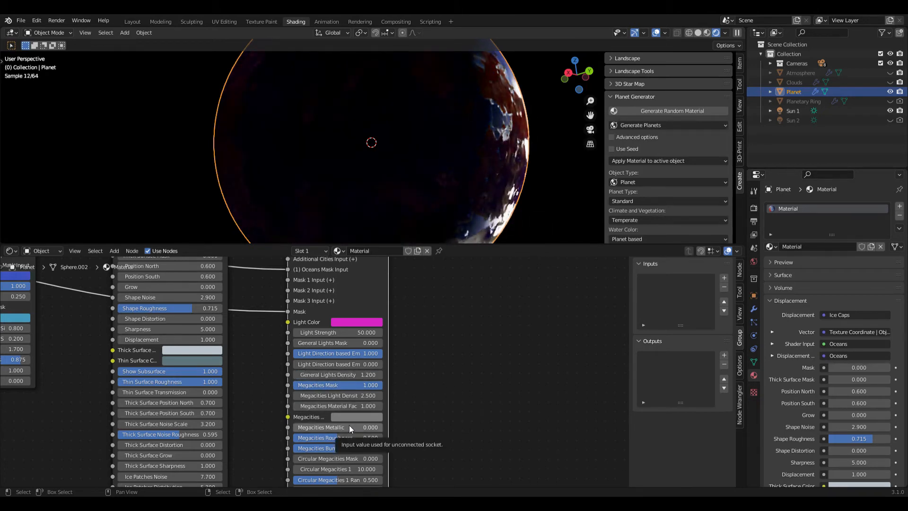
Examine the node chain and the planet's night side, then return to the camera view showing the whole planet
scroll(343, 418, "down", 1)
scroll(331, 397, "down", 5)
scroll(144, 376, "down", 4)
middle_click_drag(93, 389, 192, 396)
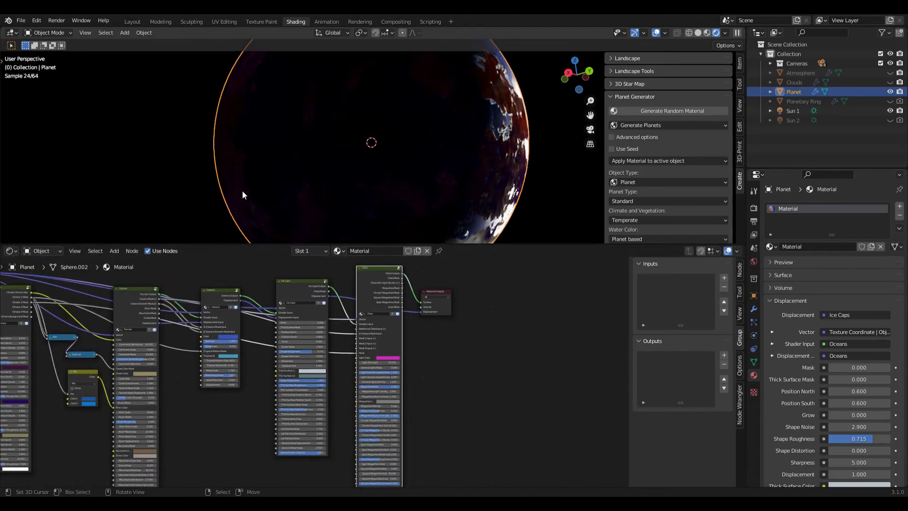
scroll(350, 369, "up", 5)
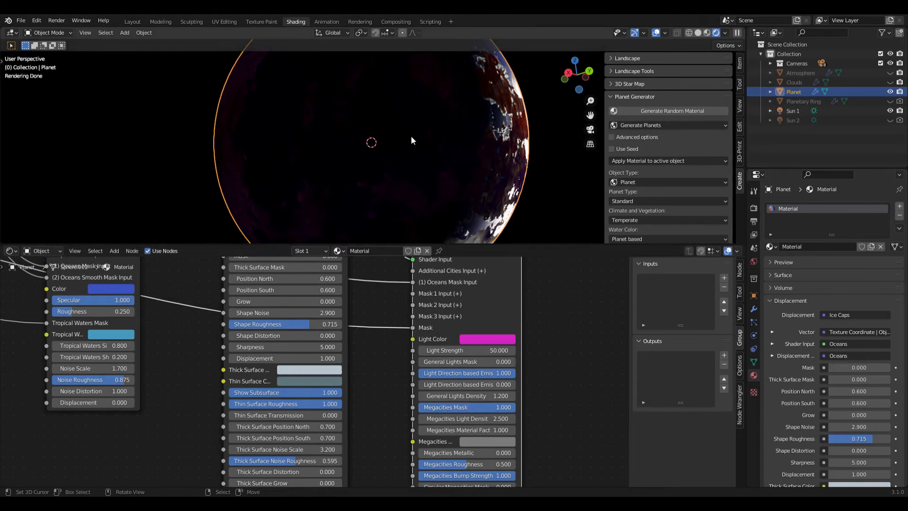
middle_click_drag(462, 186, 399, 196)
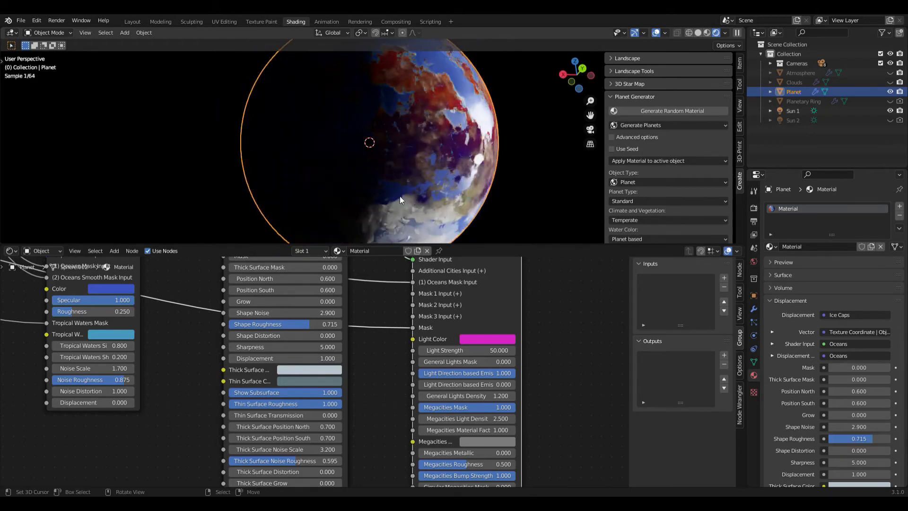
key("KP_0")
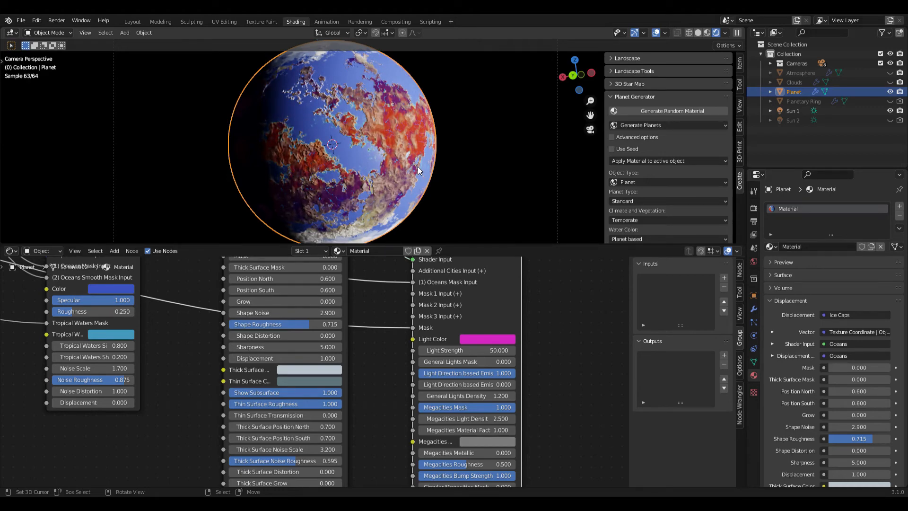
scroll(408, 172, "down", 1)
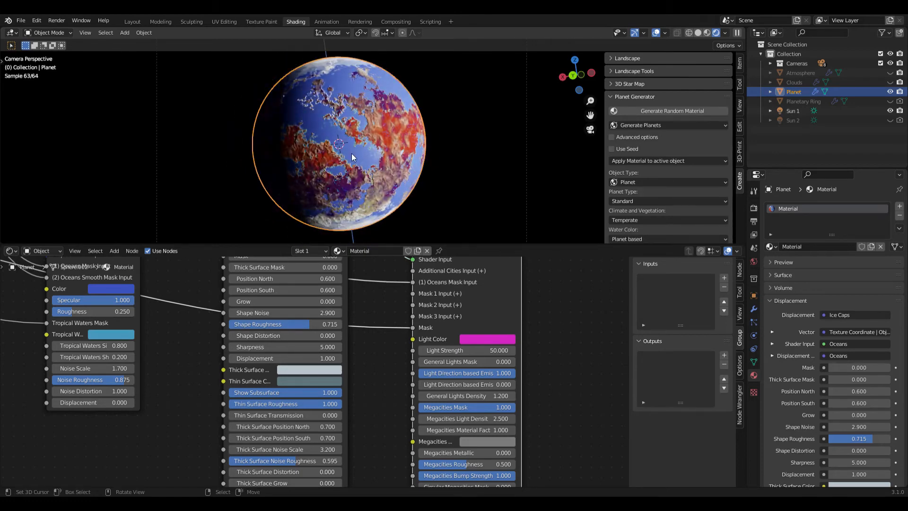
Unhide the Clouds and Atmosphere objects and make Clouds the active object
left_click(891, 82)
left_click(890, 73)
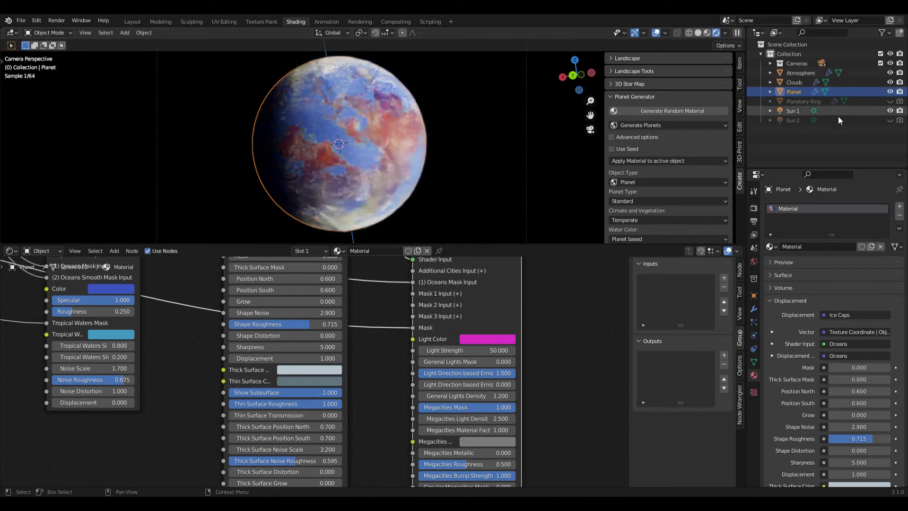
left_click(793, 83)
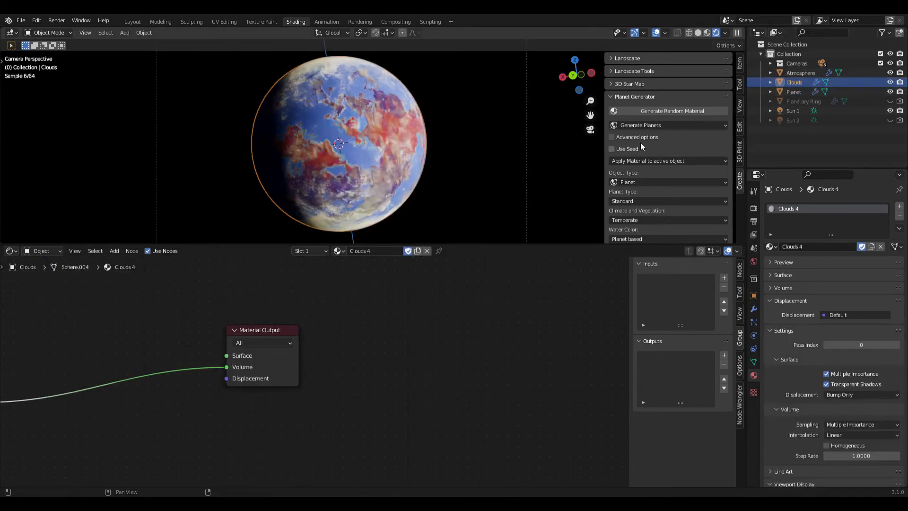
Set the Planet Generator's object type to Clouds, generate two random materials for the Clouds object and inspect the node tree
left_click(651, 183)
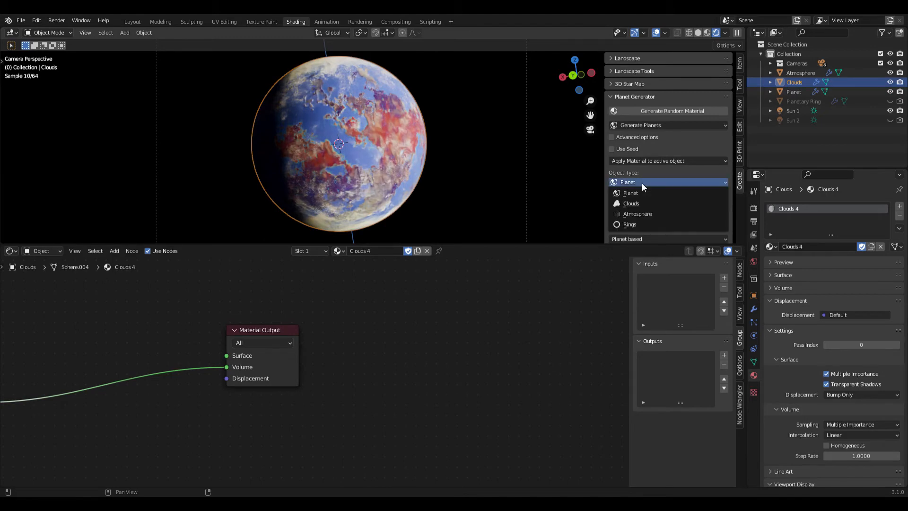
left_click(635, 203)
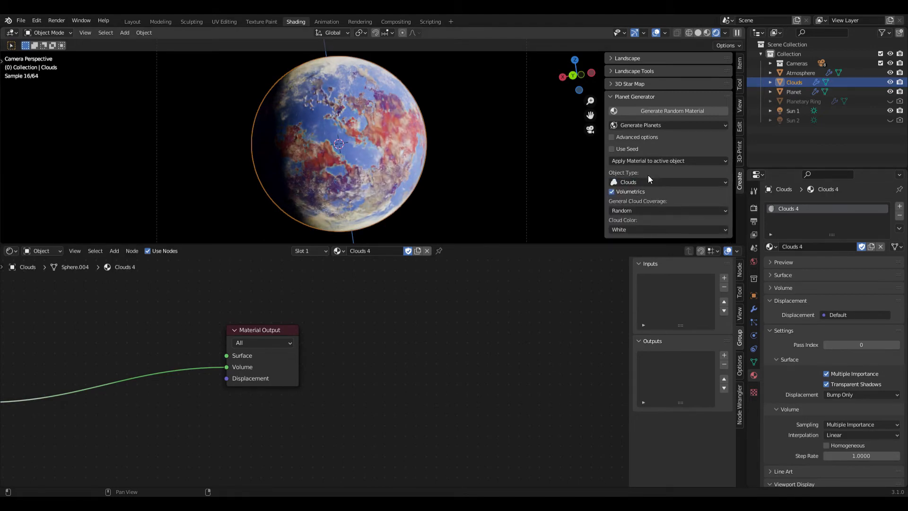
left_click(639, 110)
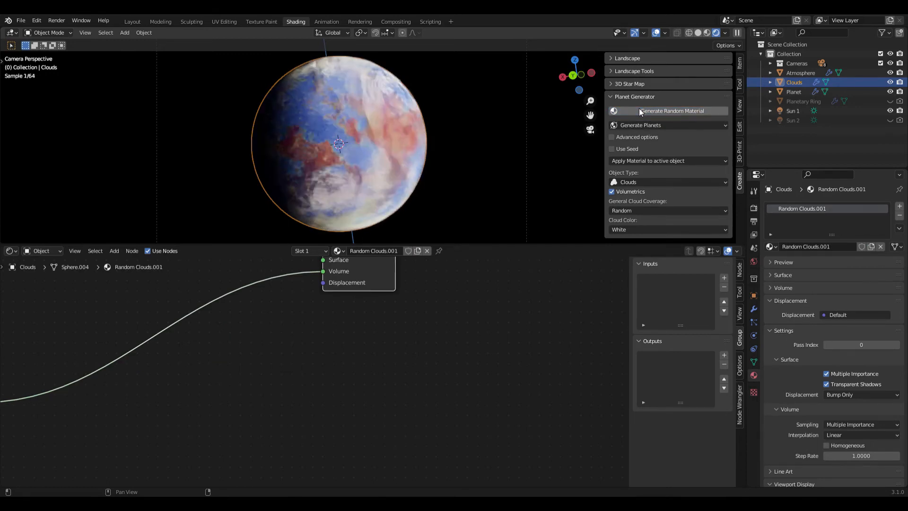
left_click(639, 109)
middle_click_drag(228, 311, 394, 315)
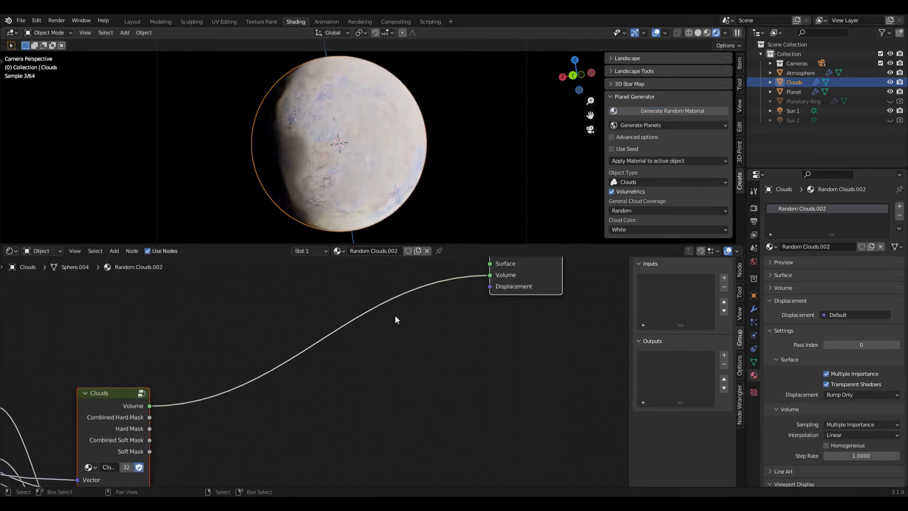
scroll(385, 328, "down", 3)
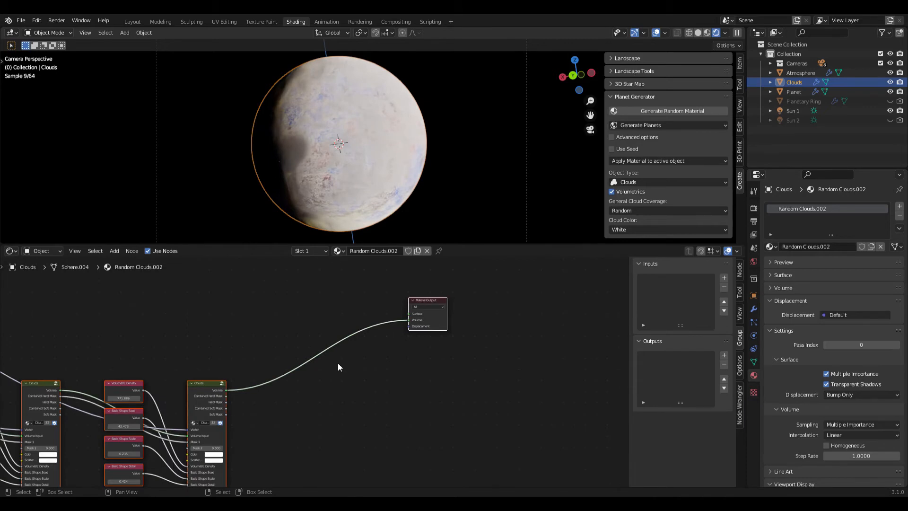
middle_click_drag(355, 371, 409, 343)
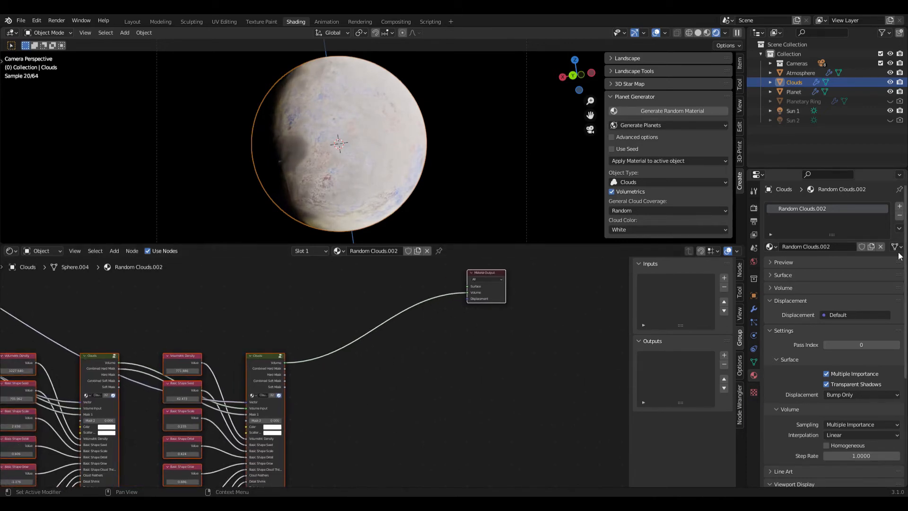
Replace the Clouds object's random material with a new material and delete its Principled BSDF node
left_click(880, 247)
left_click(814, 247)
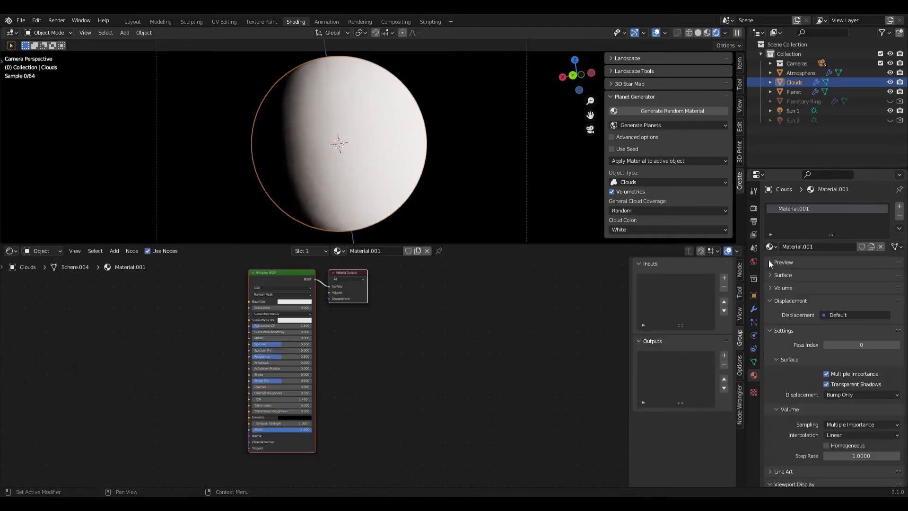
middle_click_drag(350, 318, 390, 363)
left_click(299, 320)
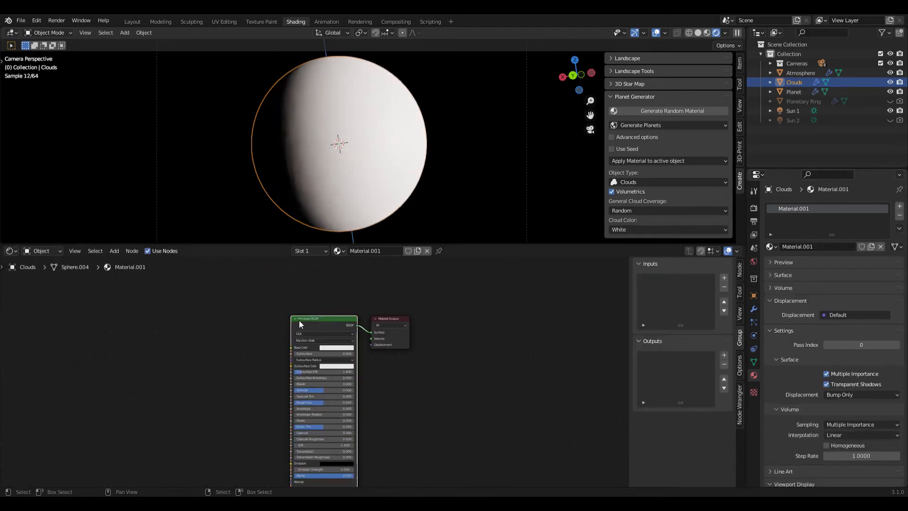
key("x")
Add the Clouds node group and connect its Volume output to the Material Output's Volume input
key("shift+a")
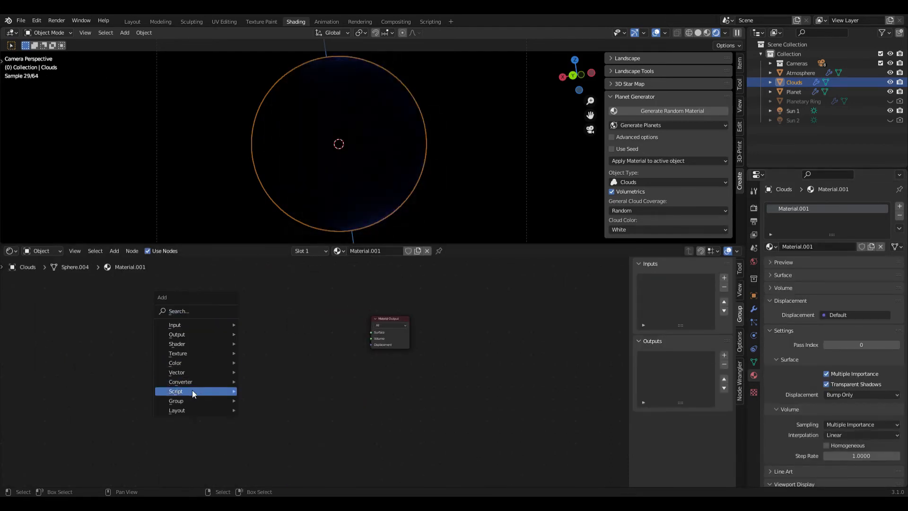
mouse_move(187, 401)
left_click(269, 191)
left_click(254, 312)
scroll(353, 328, "up", 3)
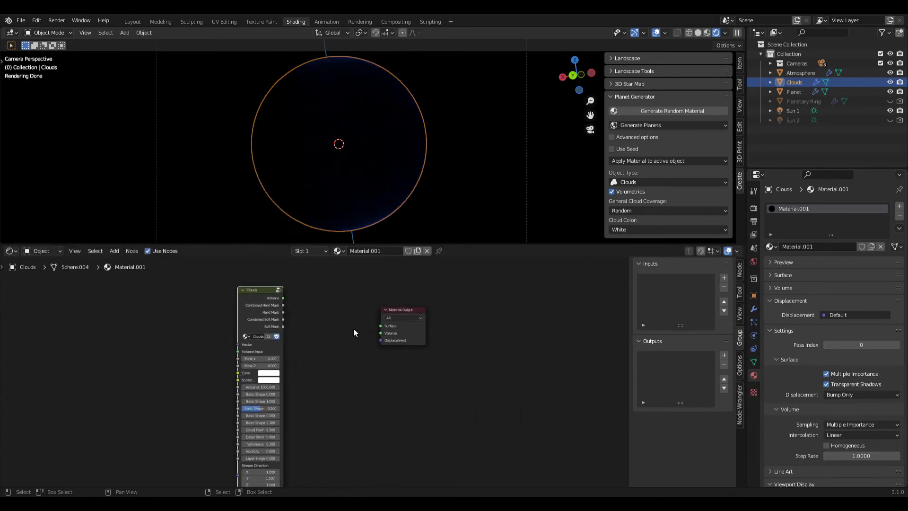
left_click_drag(312, 320, 410, 354)
left_click(426, 361)
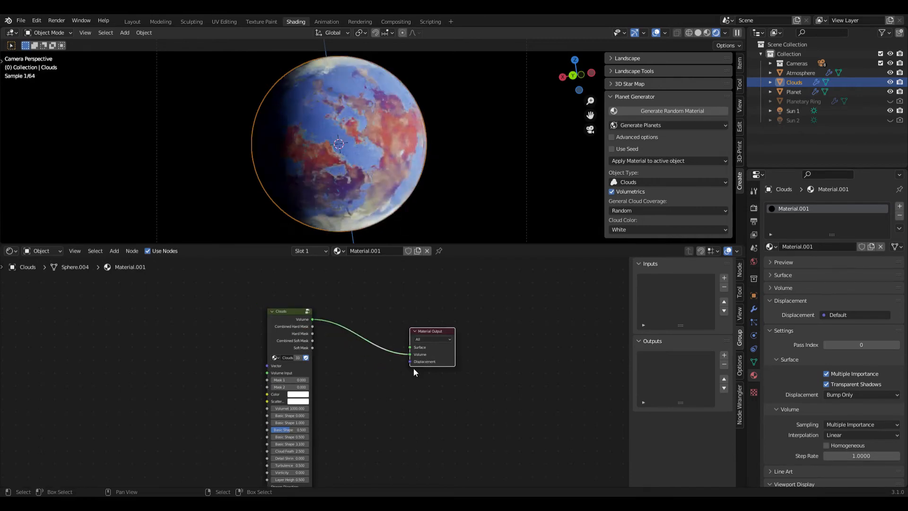
Add a Texture Coordinate node, connect its Object output to the Clouds node's Vector input, and space the two nodes farther apart
key("shift+a")
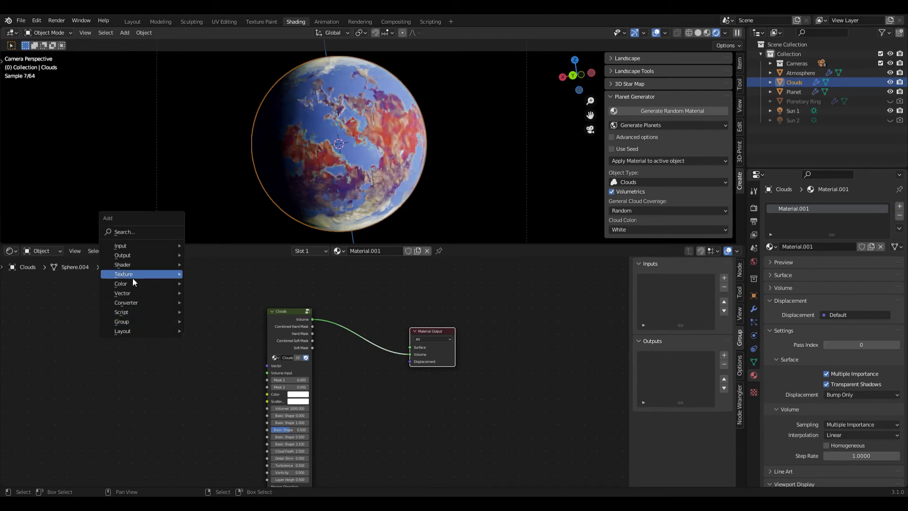
mouse_move(134, 253)
left_click(228, 390)
left_click(123, 310)
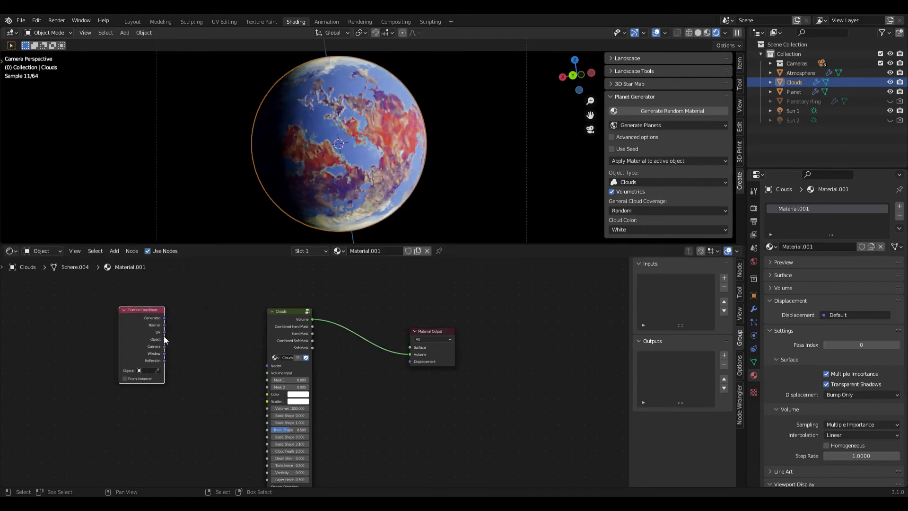
left_click_drag(164, 339, 267, 366)
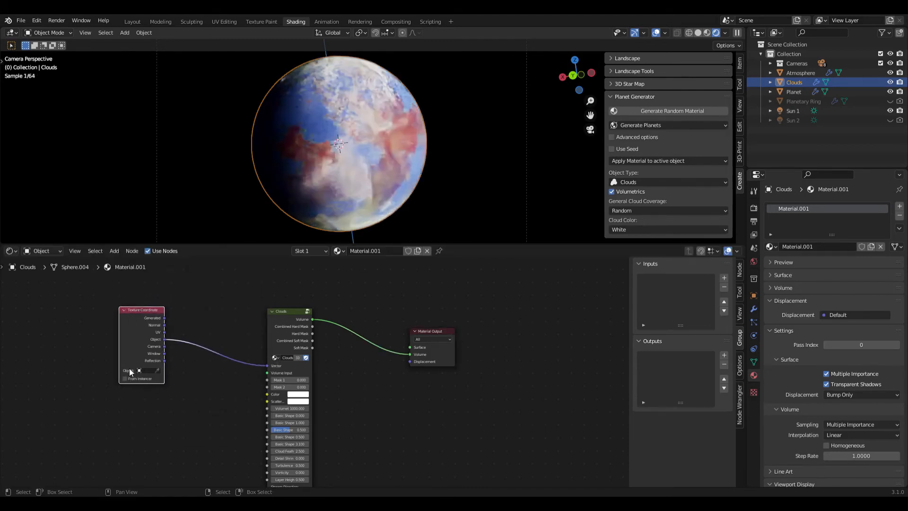
left_click_drag(144, 332, 98, 320)
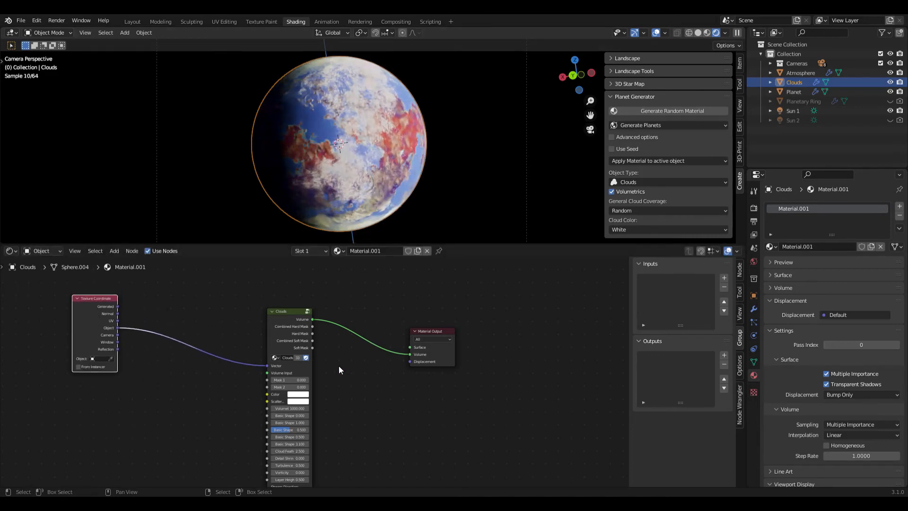
middle_click_drag(339, 366, 458, 369)
left_click(412, 331)
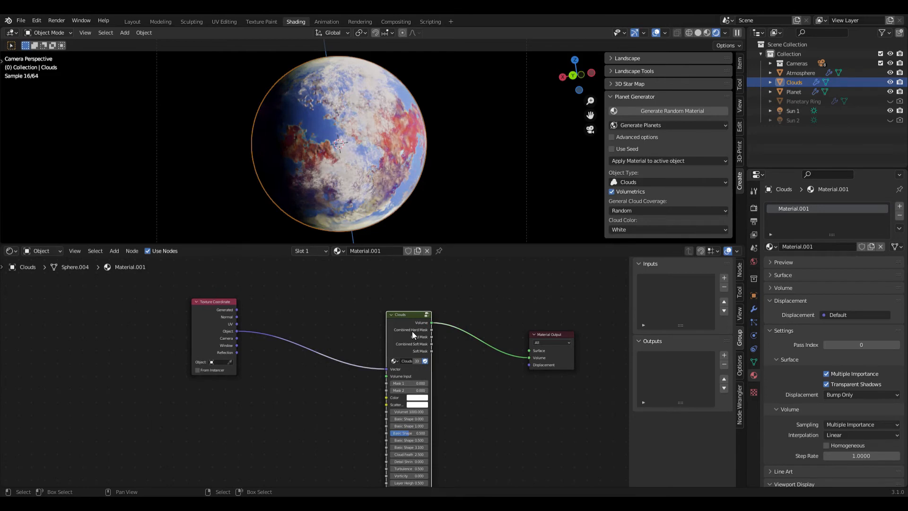
Assign the Clouds 4 preset material to examine how its Clouds nodes are chained, and return to Material.001
left_click(771, 246)
scroll(808, 284, "down", 5)
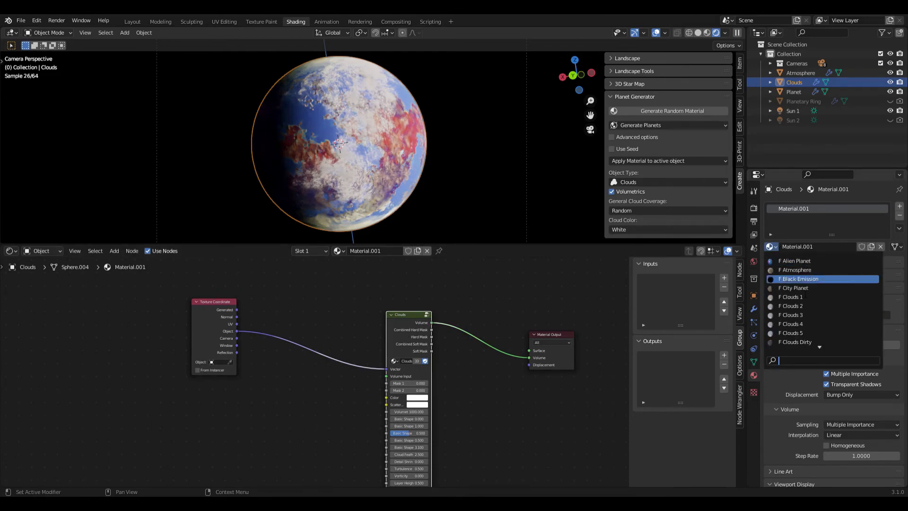
left_click(804, 322)
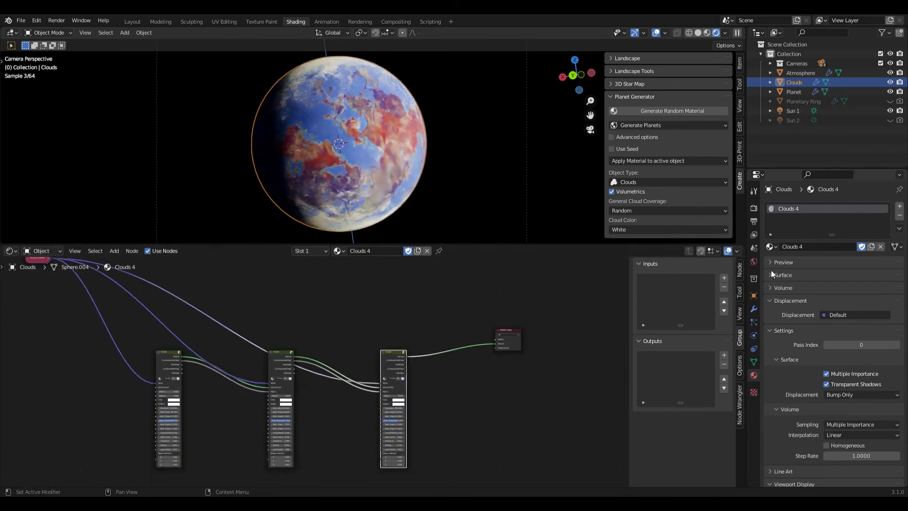
left_click(771, 246)
scroll(803, 348, "down", 9)
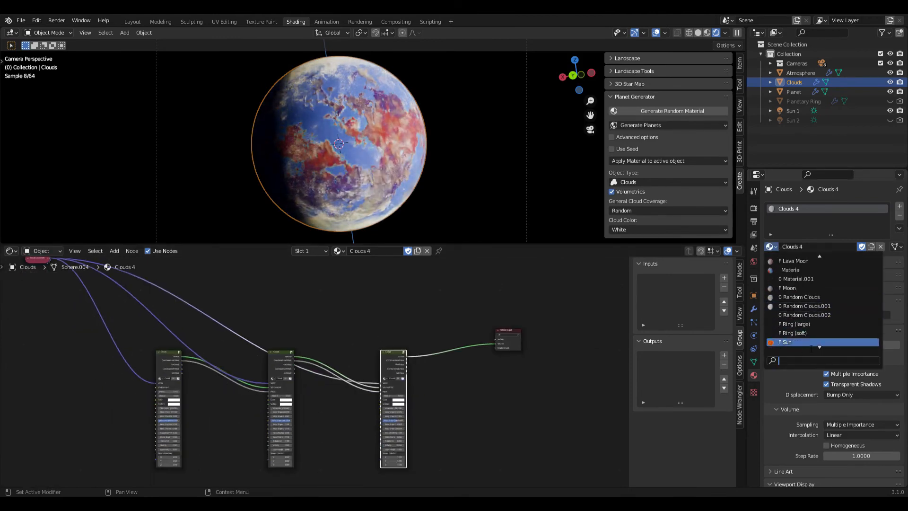
left_click(804, 279)
Duplicate the Clouds node, connect the copy's Volume to the original's Volume Input, and feed Object coordinates into the copy's Vector
scroll(310, 303, "up", 4)
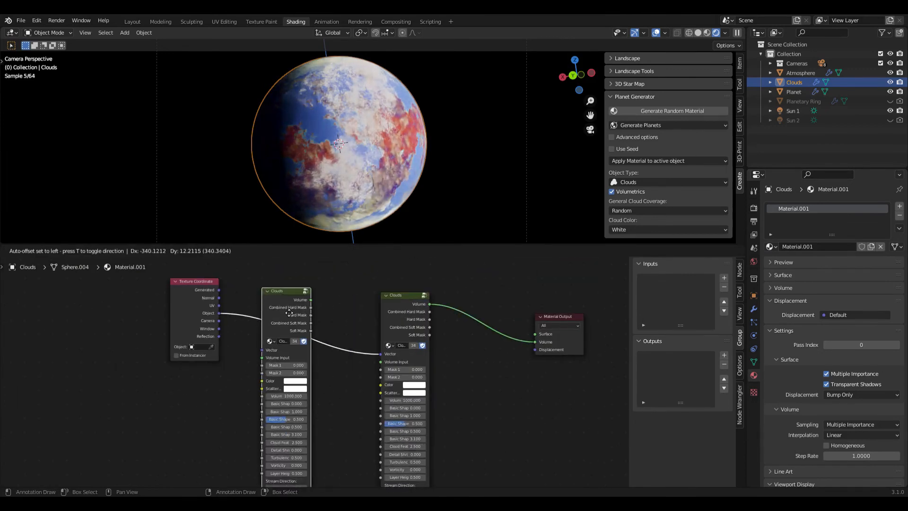
left_click(283, 379)
left_click_drag(310, 373, 380, 362)
left_click_drag(219, 313, 269, 422)
Connect the duplicated Clouds node's Combined Hard Mask to the original's Mask 1 and arrange the nodes in a row
left_click_drag(310, 381, 304, 390)
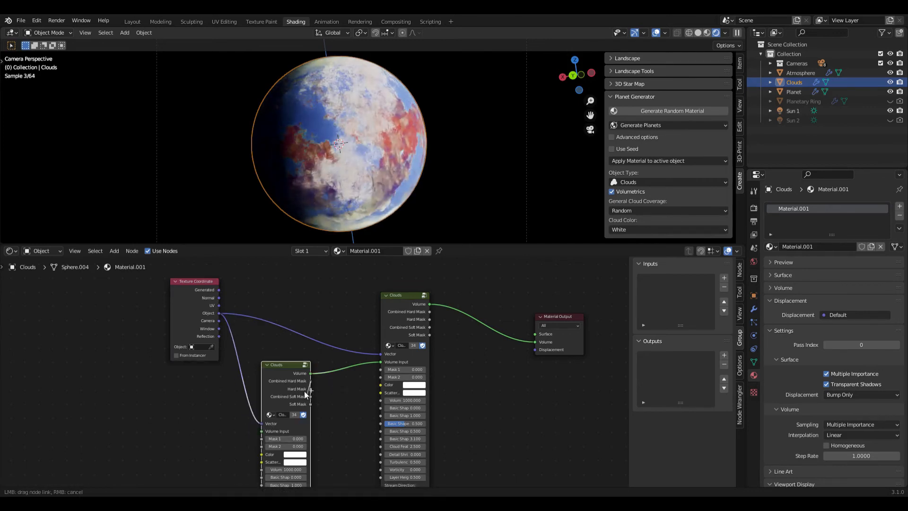
left_click_drag(383, 374, 381, 370)
left_click_drag(277, 371, 295, 316)
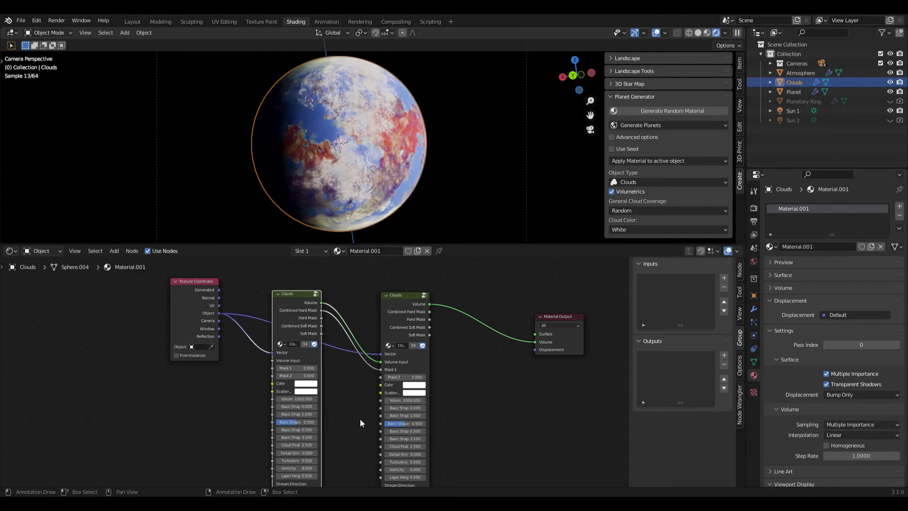
left_click_drag(207, 358, 188, 355)
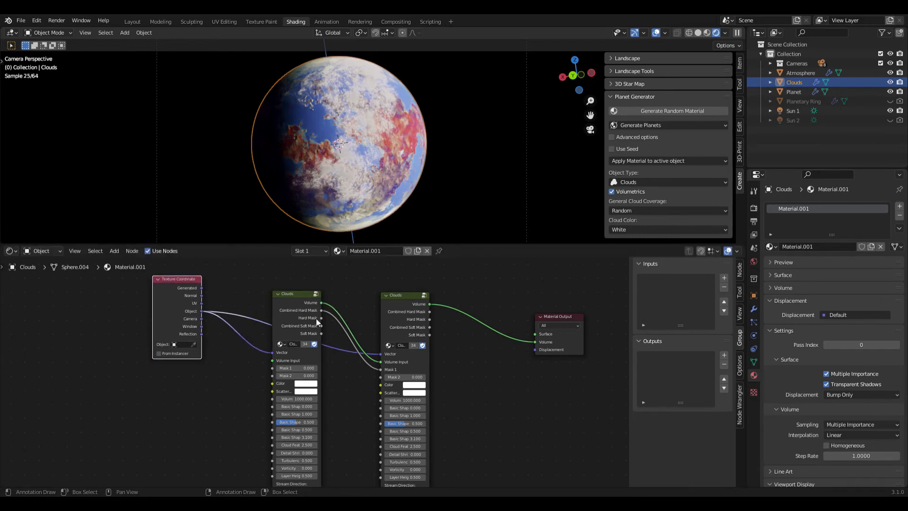
Move the duplicated Clouds node lower and disconnect its volume and mask links from the original Clouds node
left_click_drag(294, 312, 274, 364)
left_click_drag(374, 369, 337, 366)
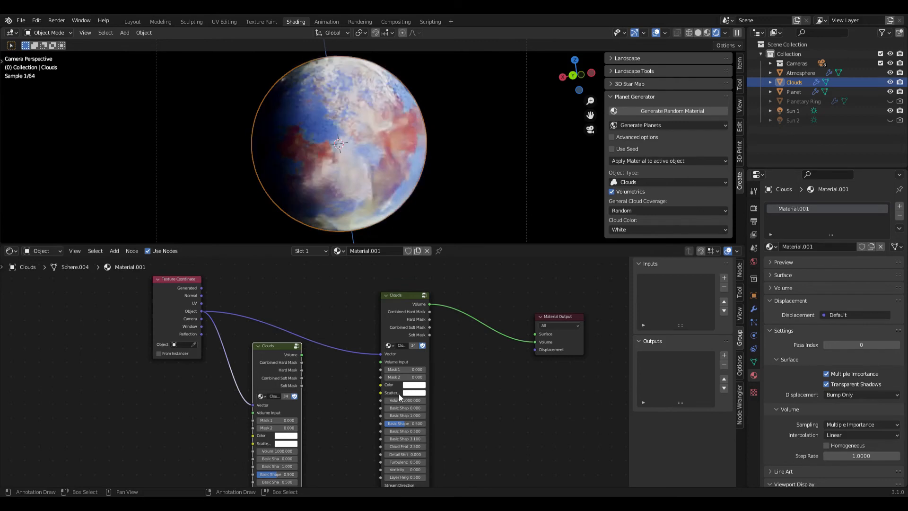
middle_click_drag(541, 426, 493, 390)
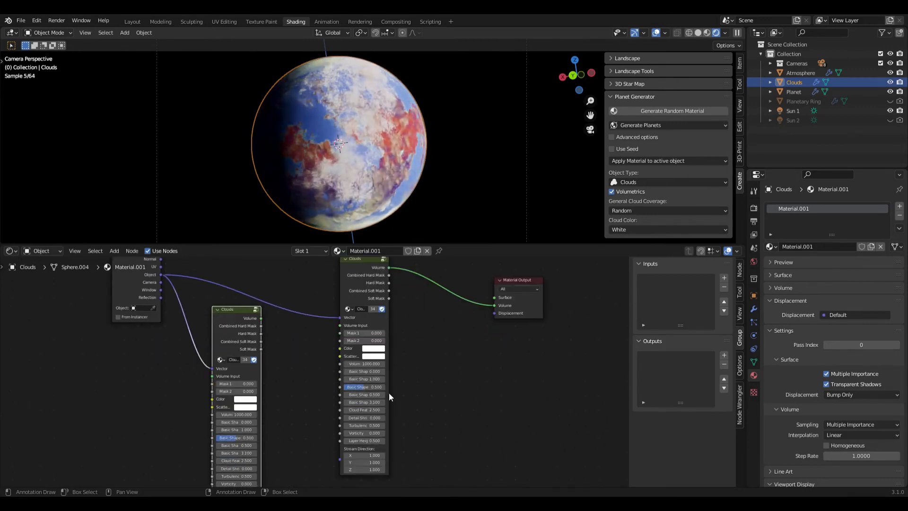
Widen the original Clouds node and set Basic Shape Detail to 0.830, Basic Shape Seed to 7.100, Layer Height to 4.300 and Basic Shape Grow to 0.700
scroll(390, 396, "up", 1)
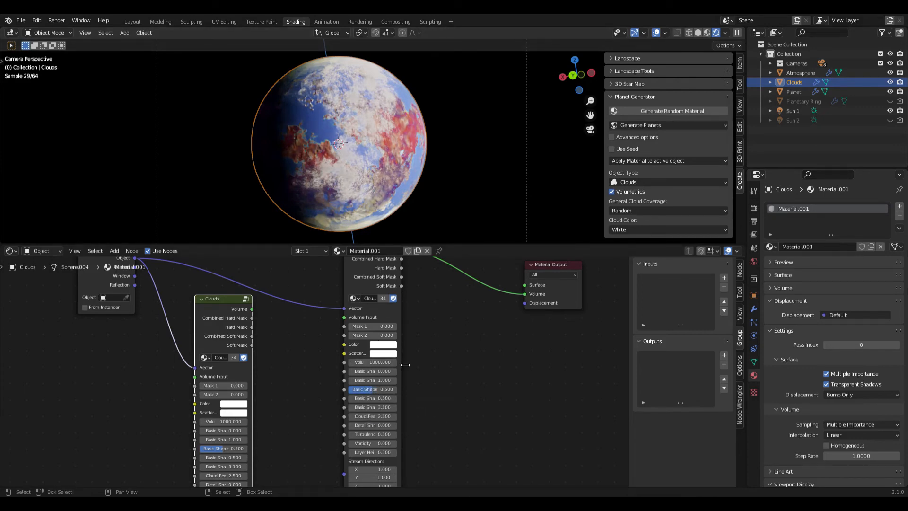
left_click_drag(402, 364, 431, 365)
left_click_drag(393, 390, 418, 390)
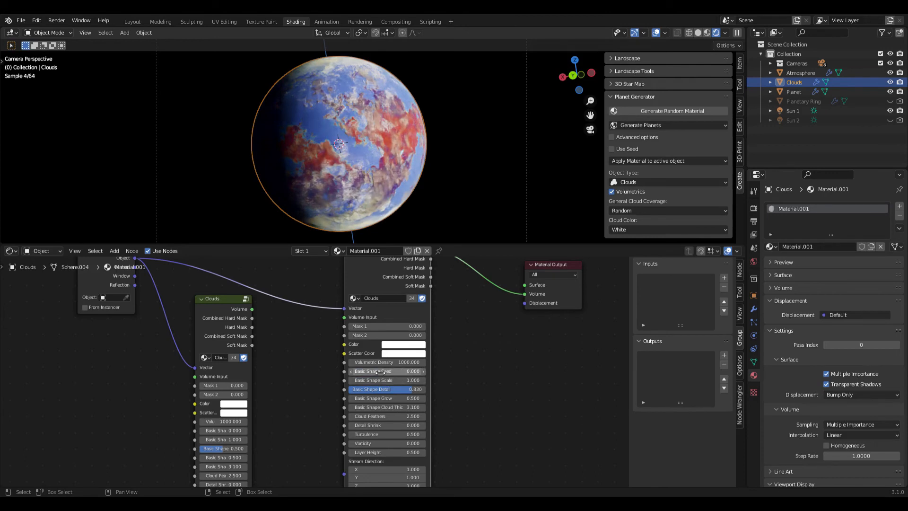
left_click_drag(387, 372, 418, 371)
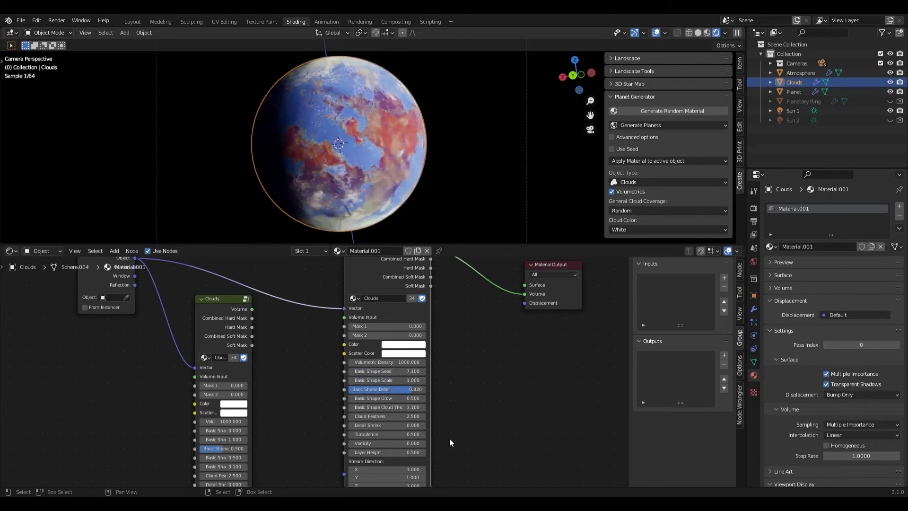
left_click_drag(373, 452, 408, 452)
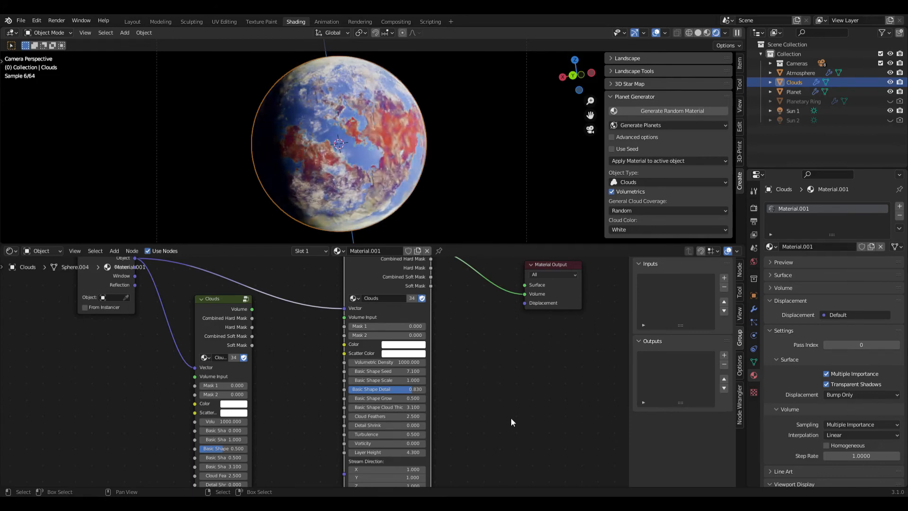
middle_click_drag(512, 413, 497, 386)
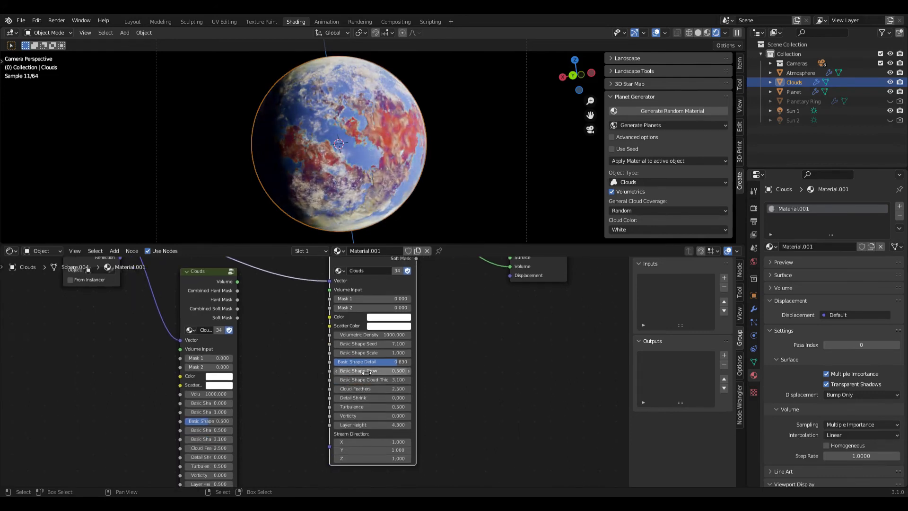
mouse_move(362, 372)
left_mouse_down()
mouse_move(383, 372)
mouse_move(368, 372)
left_mouse_up()
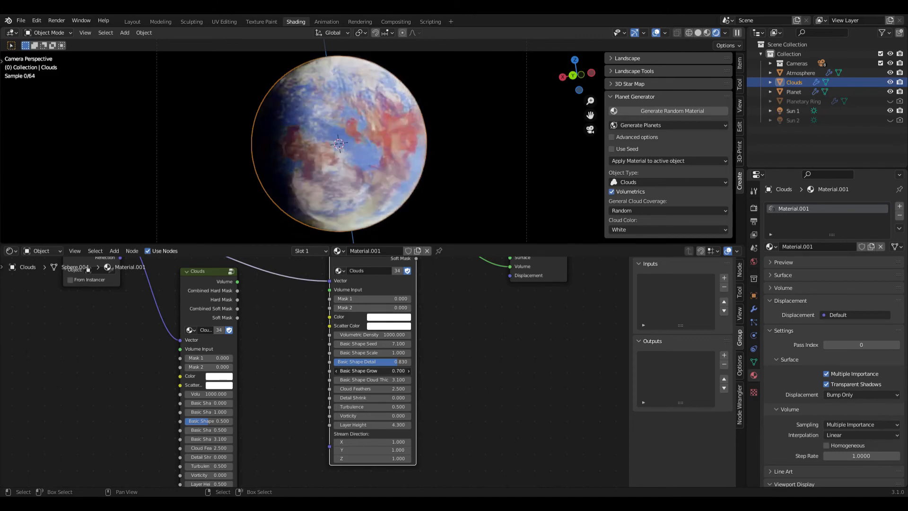
Connect the duplicated Clouds node's Combined Hard Mask to the original's Mask 1 and its Volume to the Material Output's Volume
middle_click_drag(472, 272, 474, 320)
left_click_drag(206, 326, 330, 338)
left_click_drag(225, 330, 512, 315)
middle_click_drag(277, 357, 352, 349)
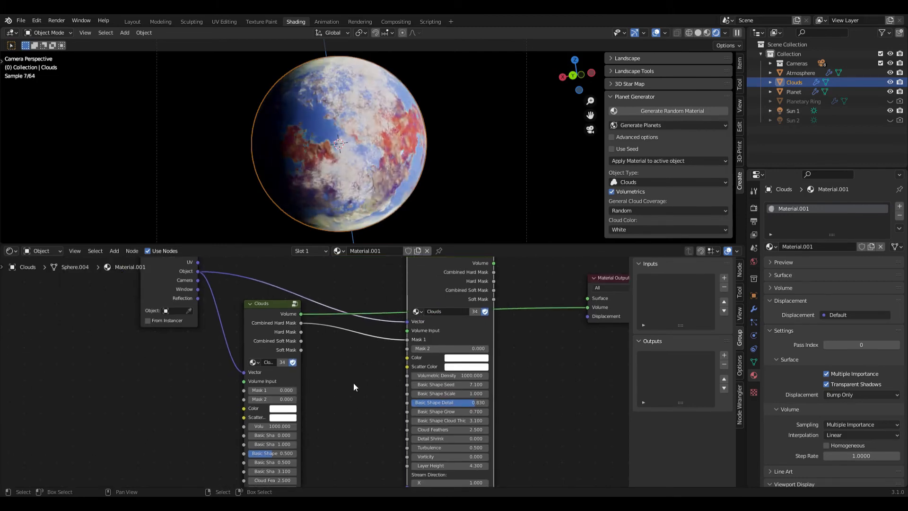
Shift the duplicated Clouds node slightly upward and set its Color to red
left_click_drag(270, 317, 263, 306)
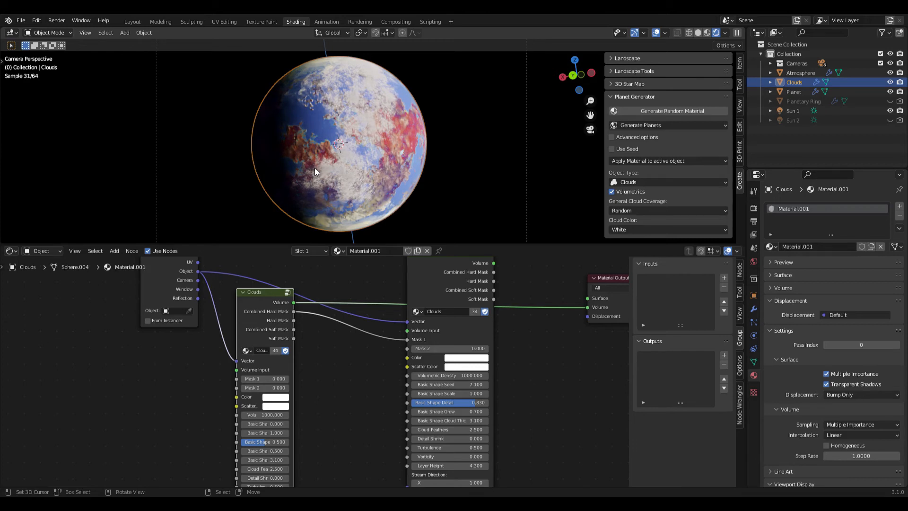
left_click(281, 398)
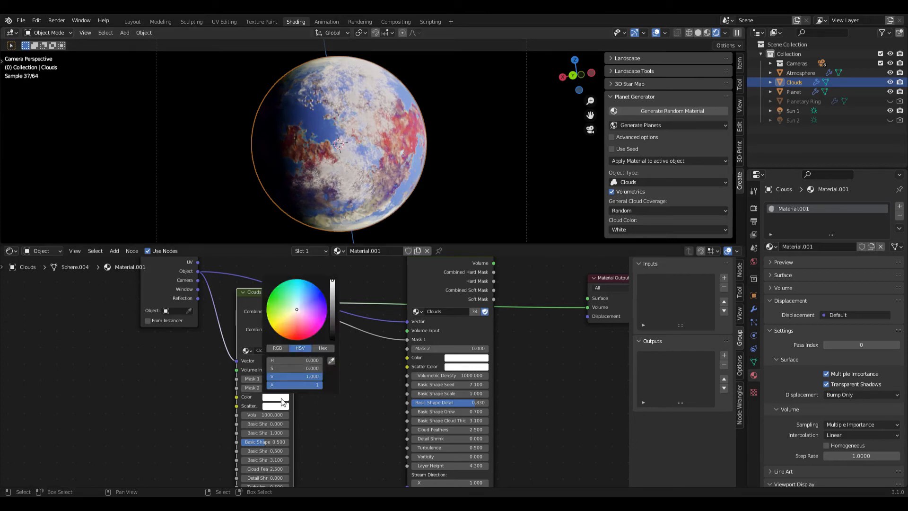
left_click_drag(293, 320, 293, 338)
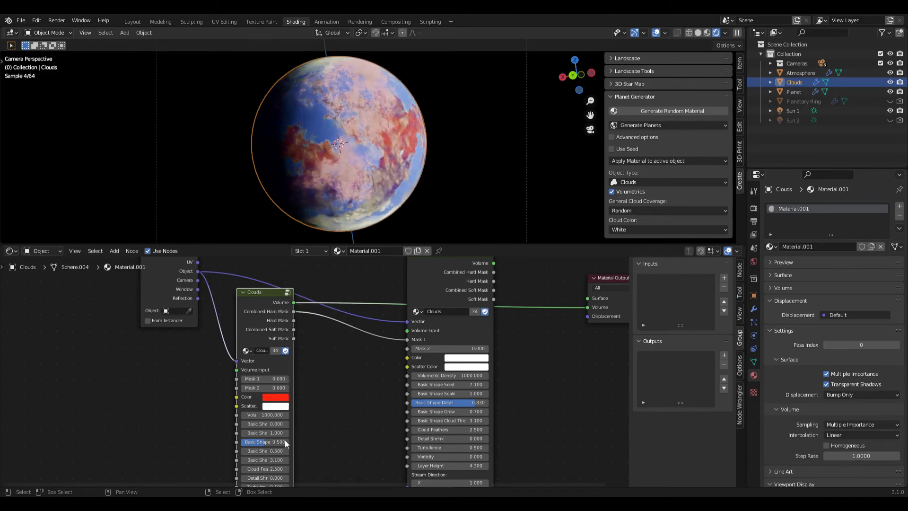
Insert a Mapping node between Texture Coordinate and the red Clouds node, with Rotation X at -17.5° and Y at 76.8°
left_click_drag(153, 277, 70, 316)
key("shift+a")
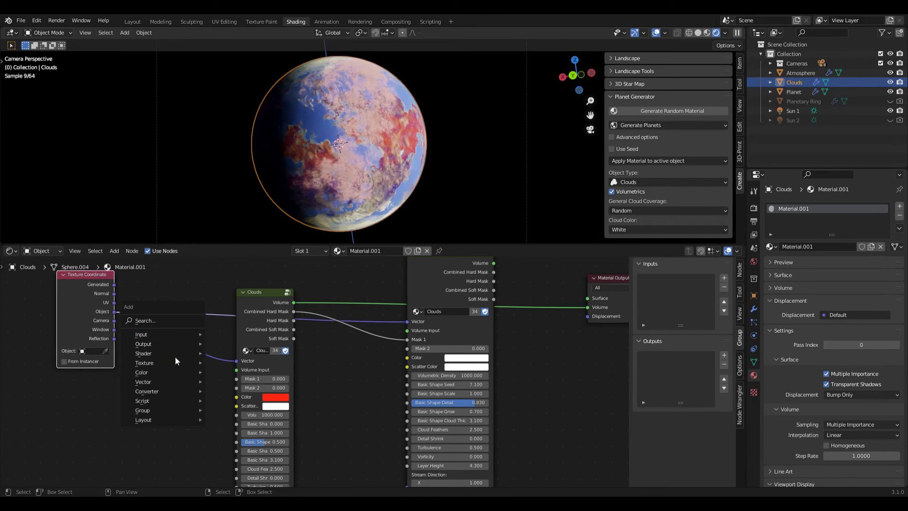
mouse_move(144, 382)
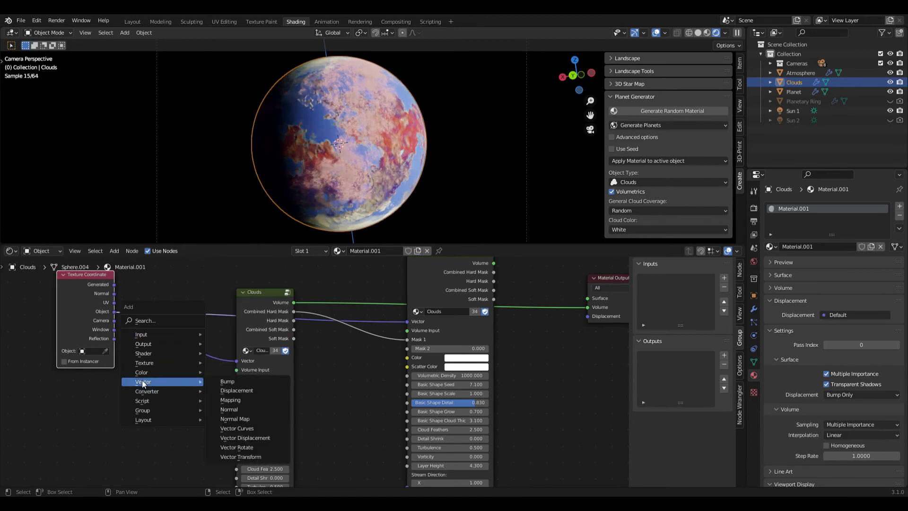
left_click(234, 400)
left_click(146, 327)
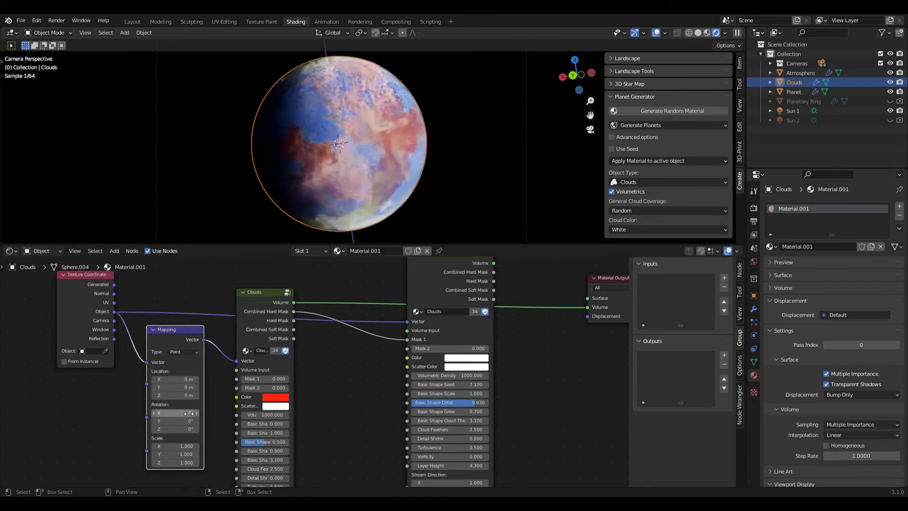
left_click_drag(176, 413, 59, 412)
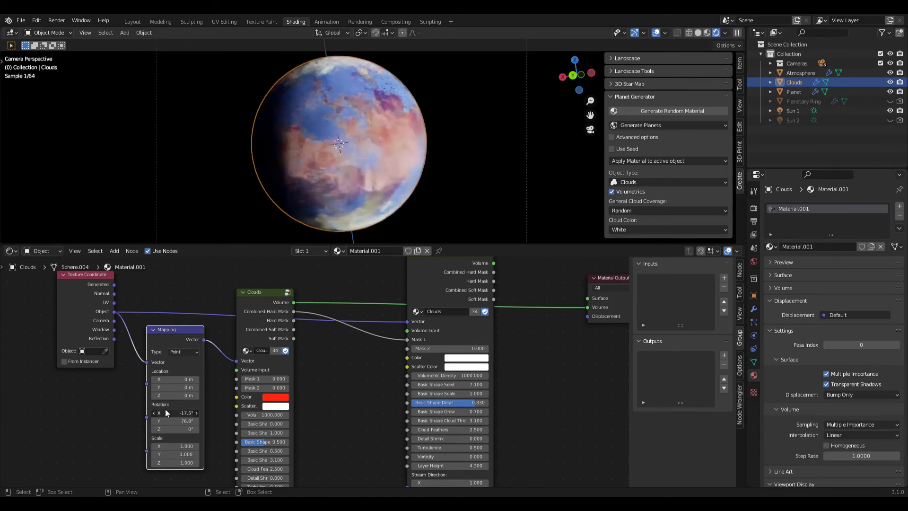
Set the red Clouds node's Basic Shape Detail to 0.675
middle_click_drag(317, 440, 337, 396)
left_click_drag(279, 398, 296, 397)
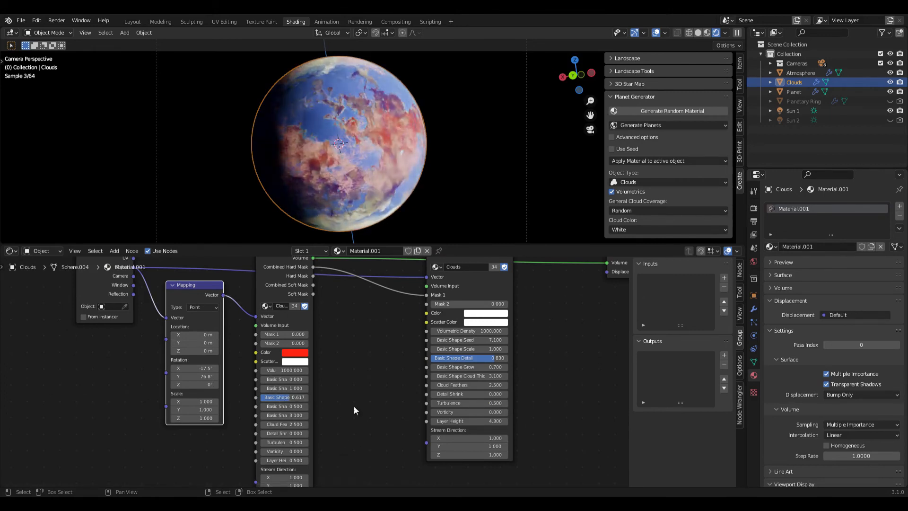
left_click_drag(290, 398, 294, 399)
middle_click_drag(365, 295, 359, 373)
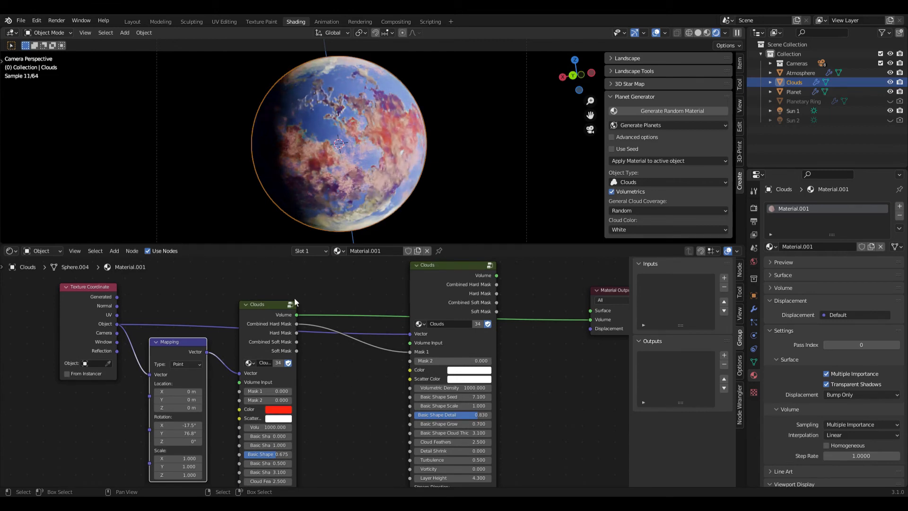
Connect the red Clouds node's Volume to the white Clouds node's Volume Input, and the white node's Volume to the Material Output's Volume
left_click_drag(588, 322, 409, 343)
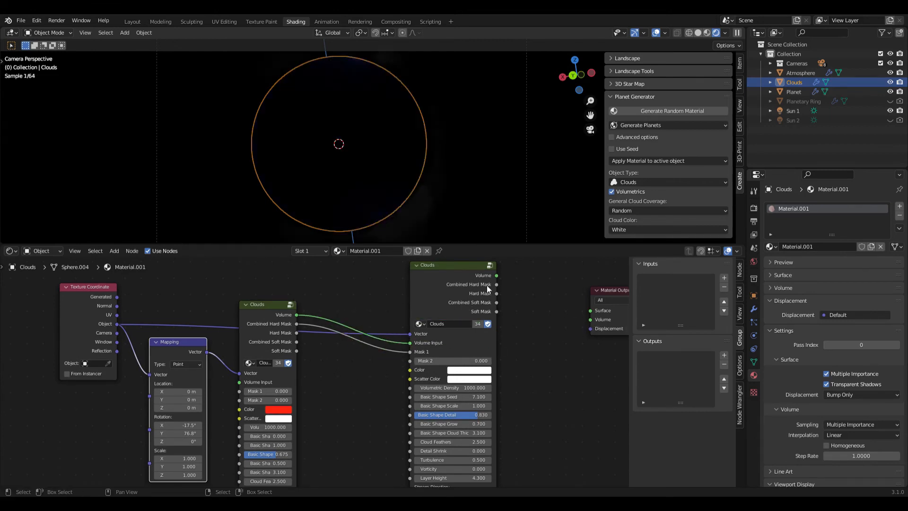
left_click_drag(497, 276, 592, 318)
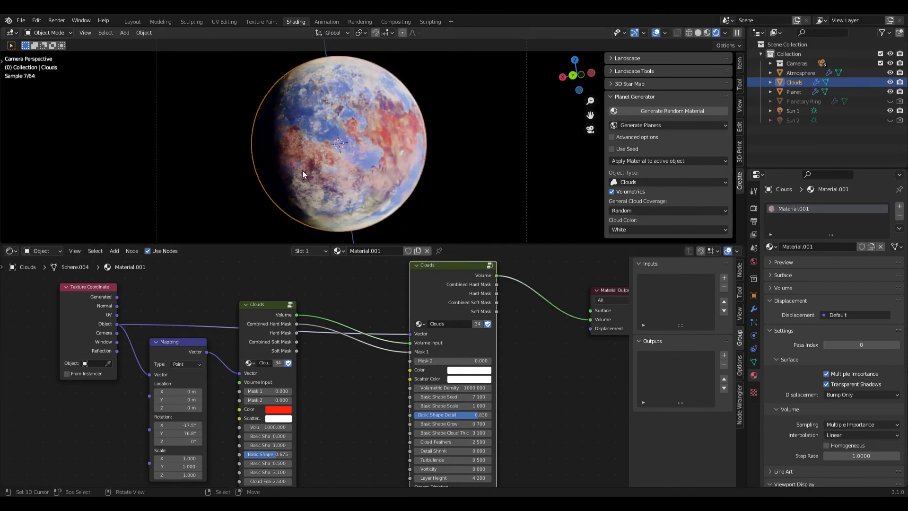
scroll(342, 144, "up", 5)
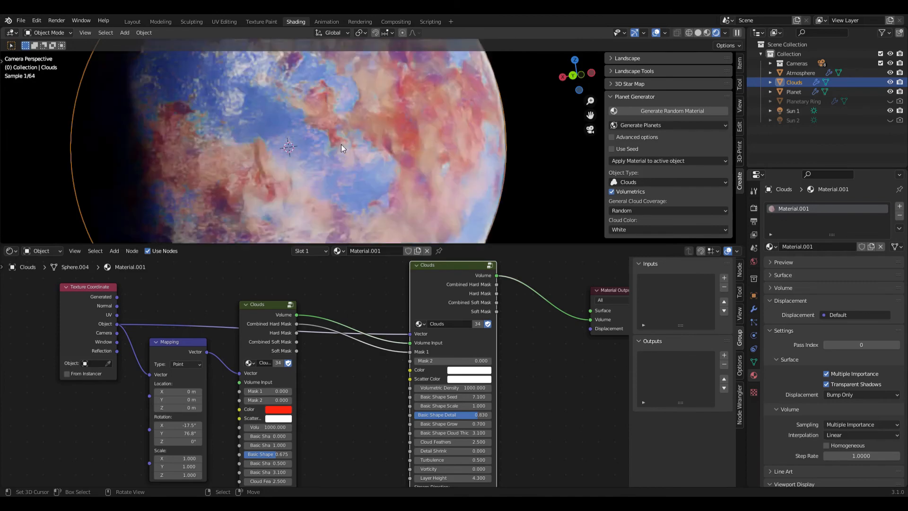
middle_click_drag(311, 168, 332, 163, "shift")
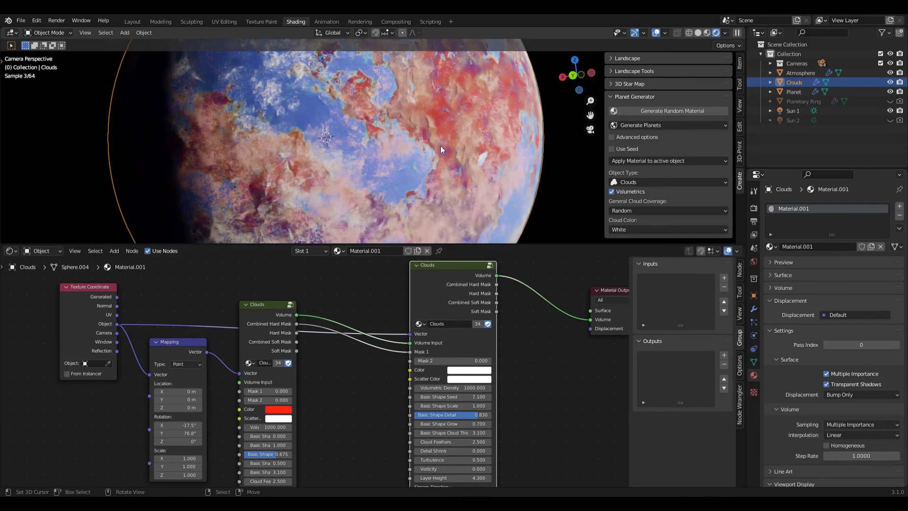
scroll(378, 171, "down", 4)
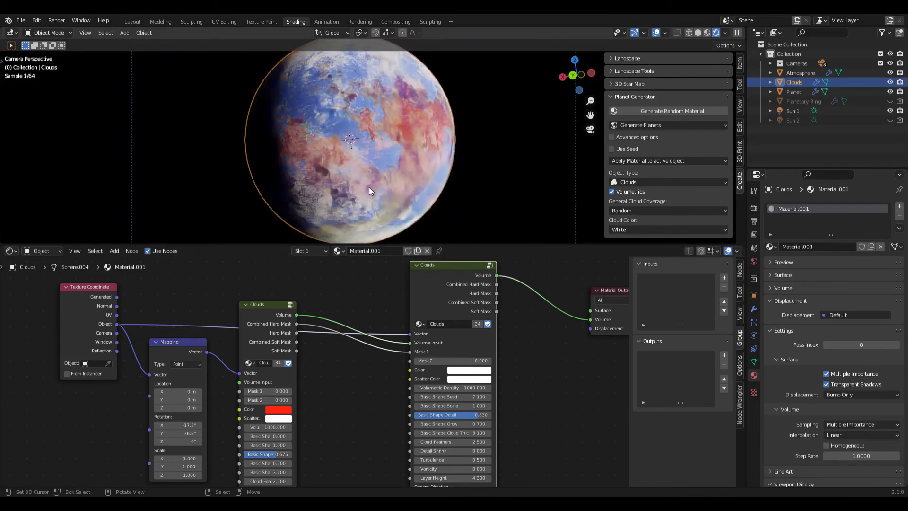
middle_click_drag(399, 185, 382, 188, "shift")
scroll(320, 364, "down", 5)
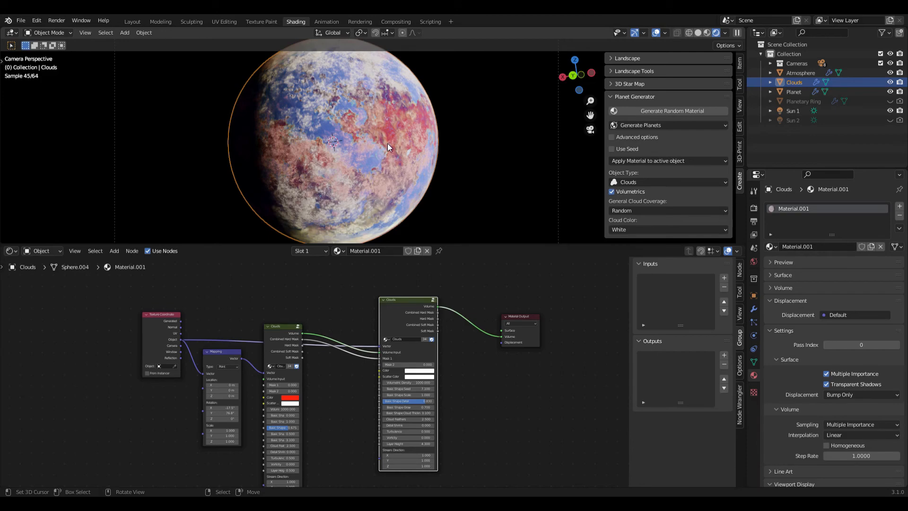
Assign the Black Emission material to the Planet object, and temporarily hide the Atmosphere to check the clouds
left_click(804, 92)
left_click(771, 246)
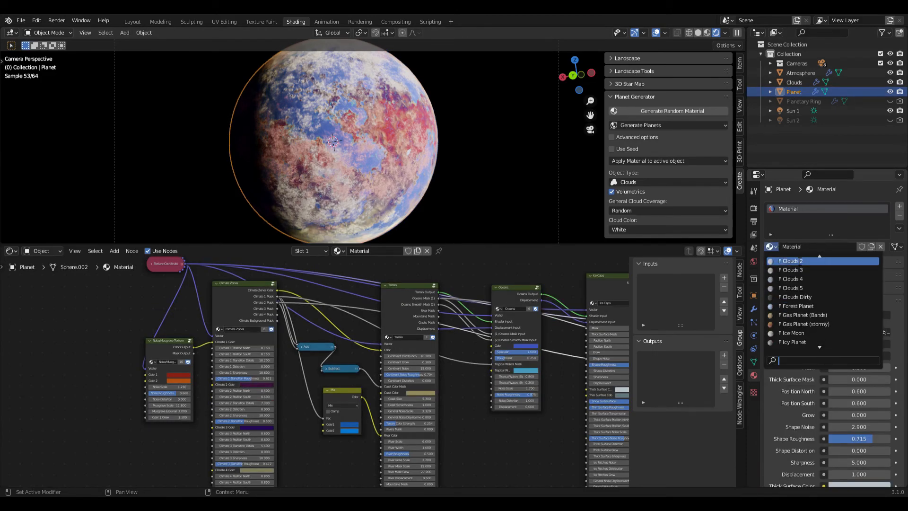
left_click(792, 280)
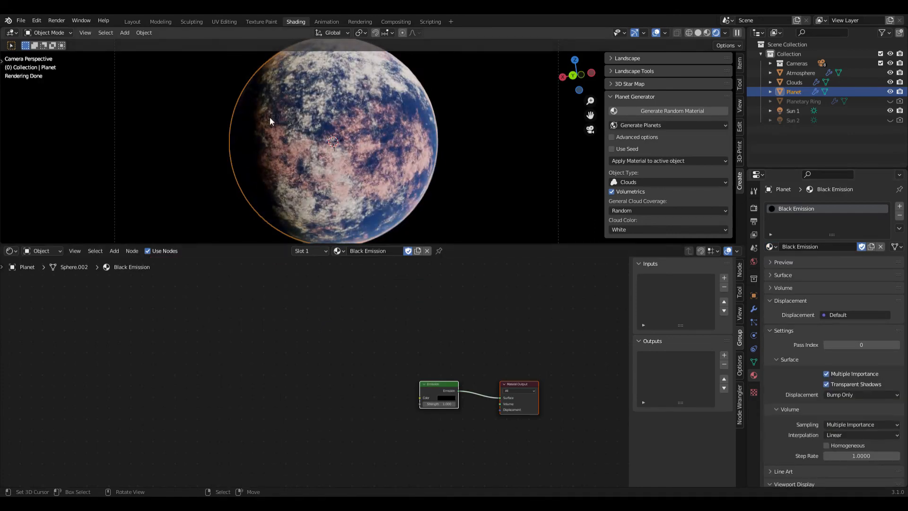
left_click(890, 72)
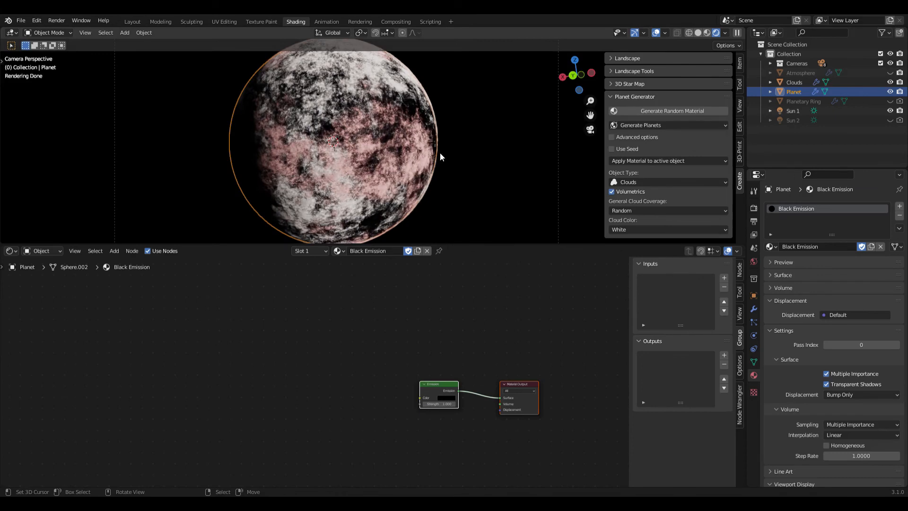
left_click(890, 72)
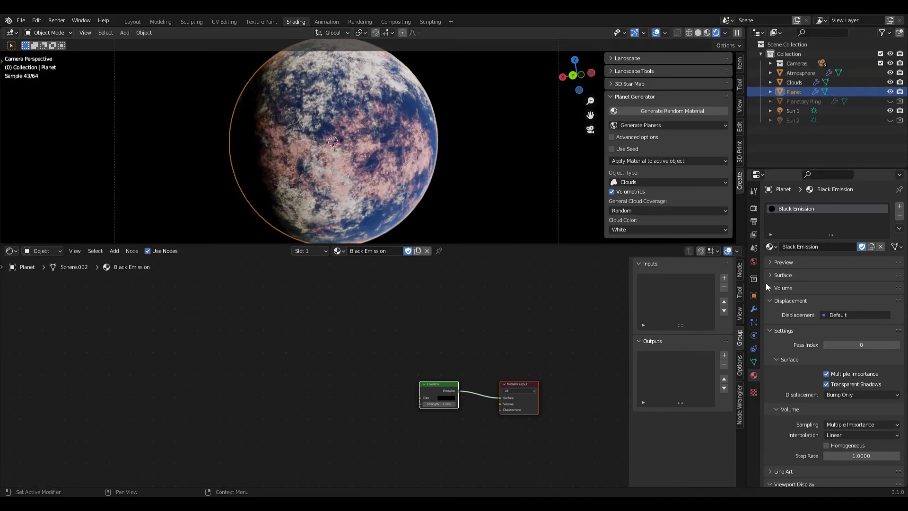
Reassign the material named Material to the Planet object
left_click(772, 247)
scroll(807, 331, "down", 10)
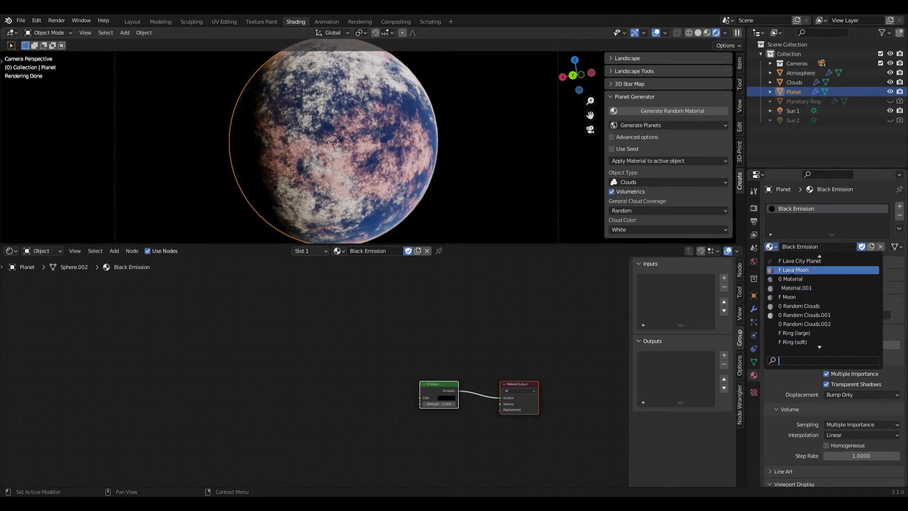
left_click(792, 279)
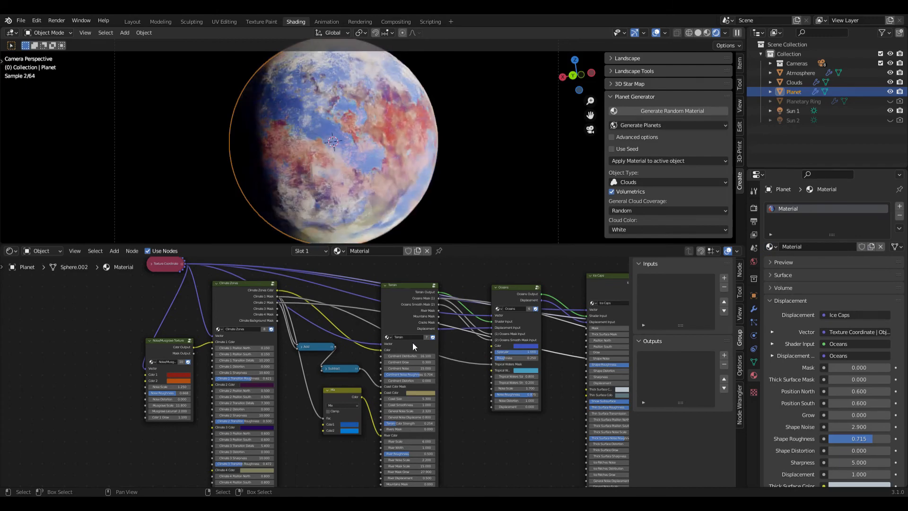
Open the Atmosphere object's material settings and shift its Material Output node slightly
left_click(780, 73)
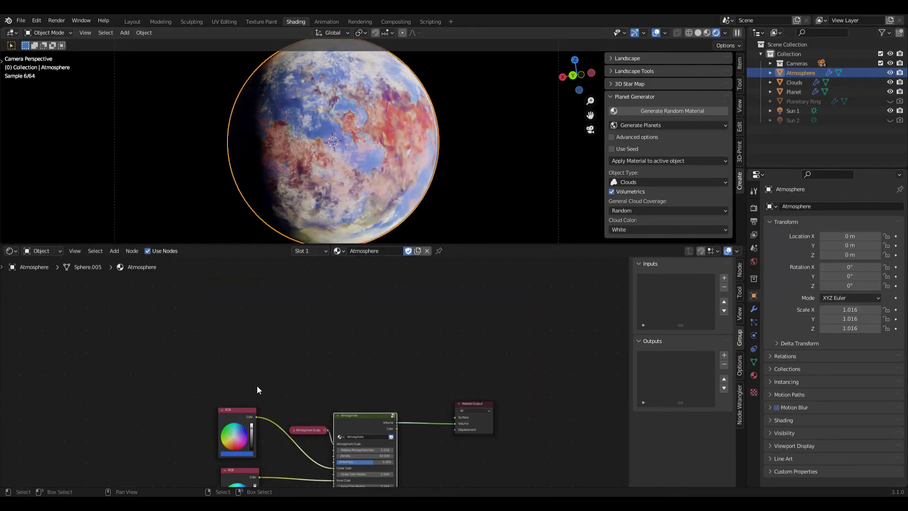
middle_click_drag(330, 390, 333, 327)
left_click(753, 376)
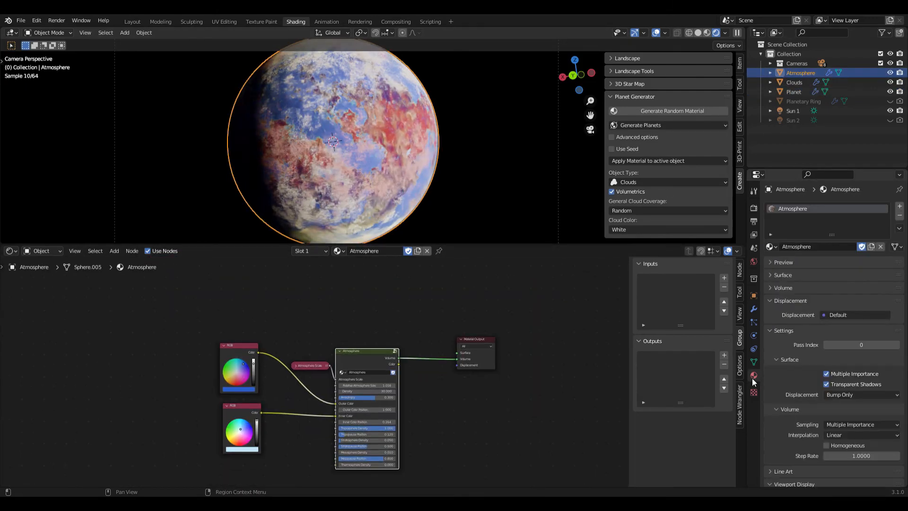
left_click_drag(475, 359, 460, 366)
scroll(467, 407, "up", 1)
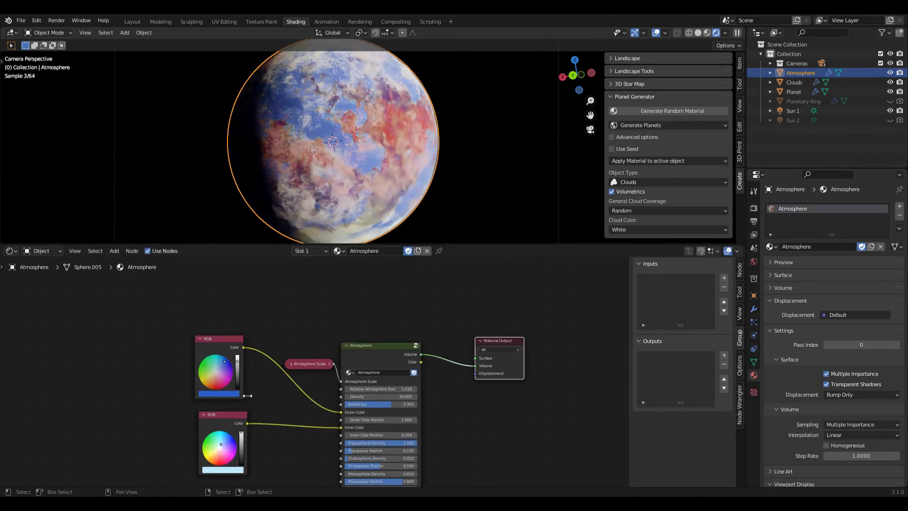
middle_click_drag(303, 417, 298, 408)
scroll(316, 374, "up", 2)
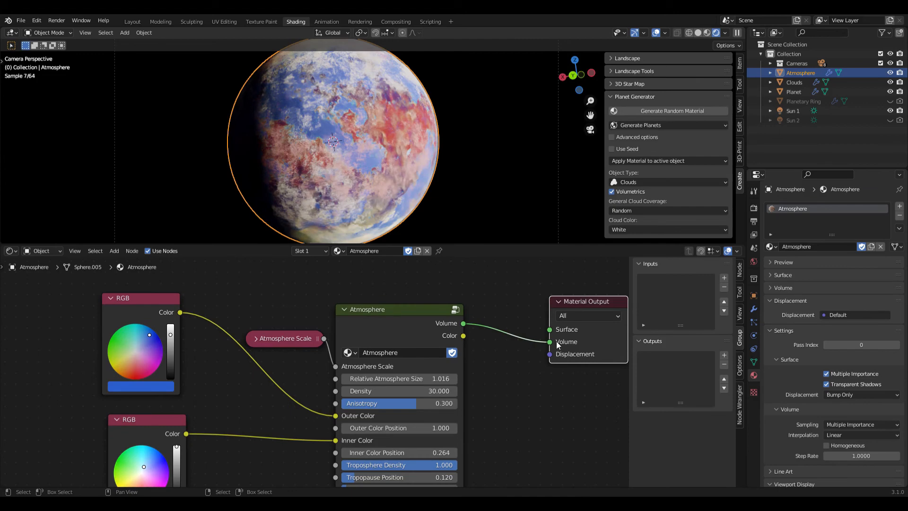
Try different Density values on the Atmosphere node, settling on 50
left_click_drag(380, 396, 558, 390)
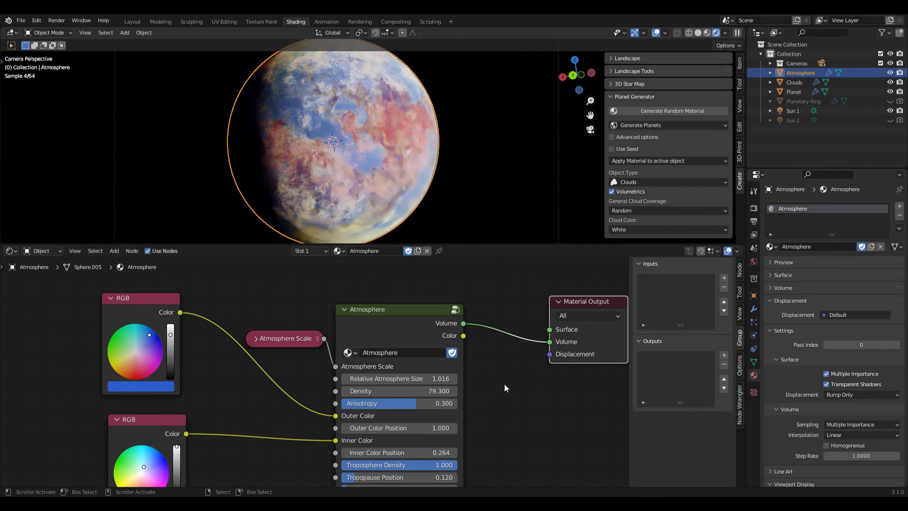
left_click_drag(431, 394, 390, 393)
left_click(432, 391)
type("50")
key("Return")
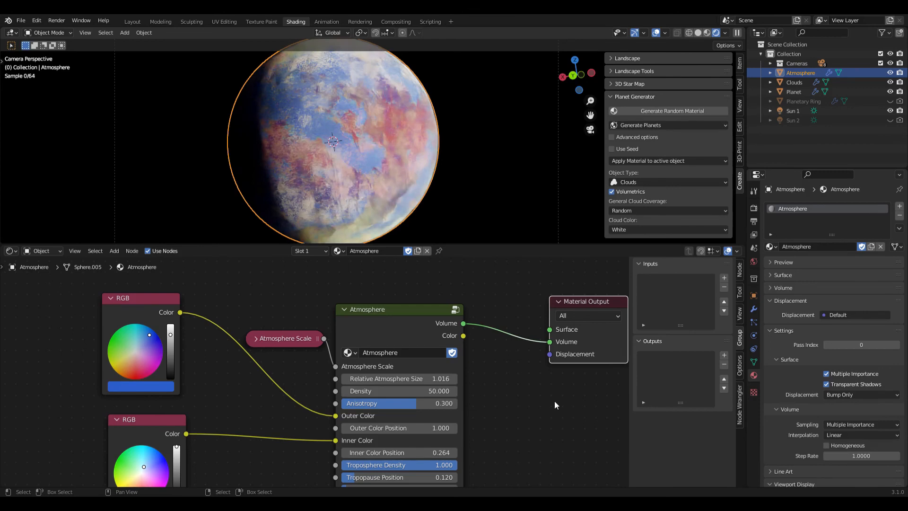
Scale the Atmosphere object up by a factor of about 1.019
scroll(412, 151, "down", 1)
scroll(413, 147, "down", 2)
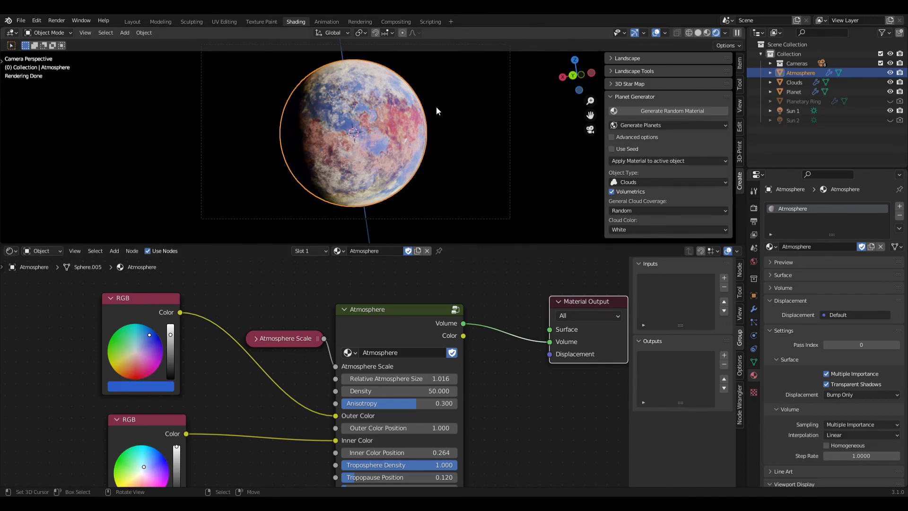
key("s")
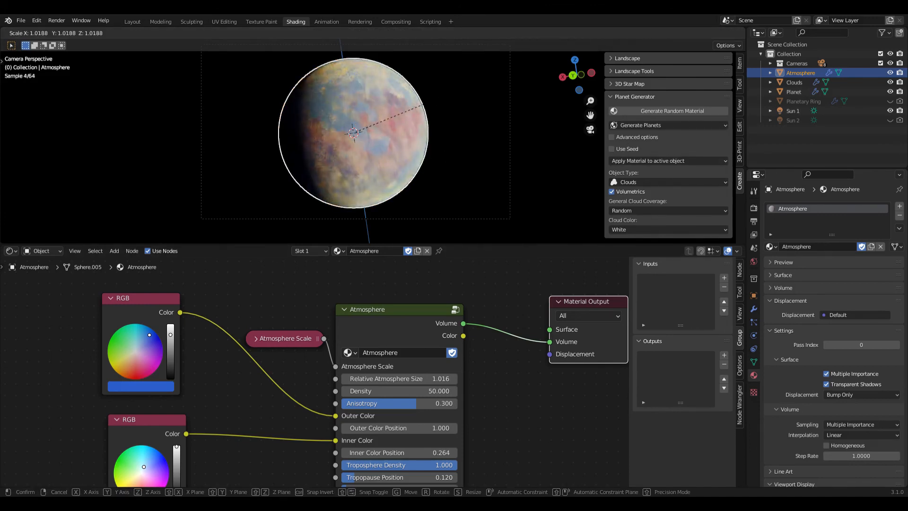
left_click(420, 106)
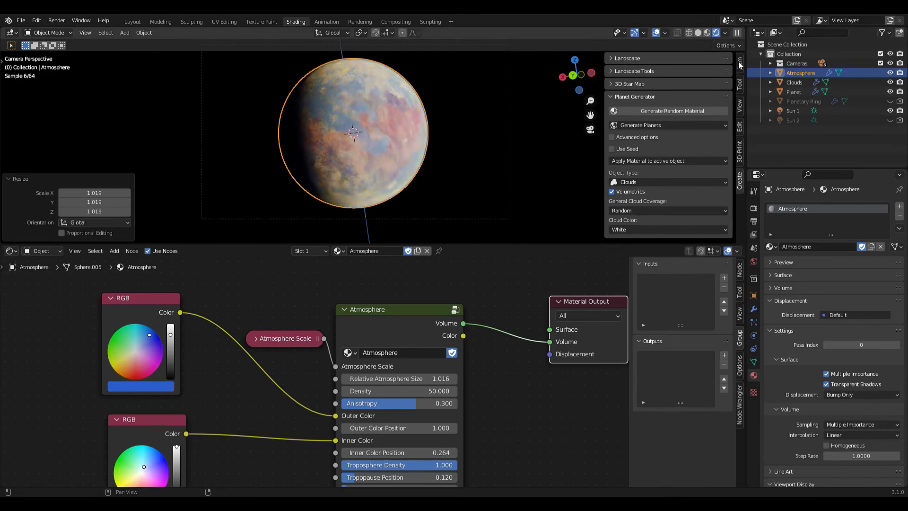
Set the Atmosphere node's Relative Atmosphere Size to 1.035 to match the object's scale
left_click(740, 64)
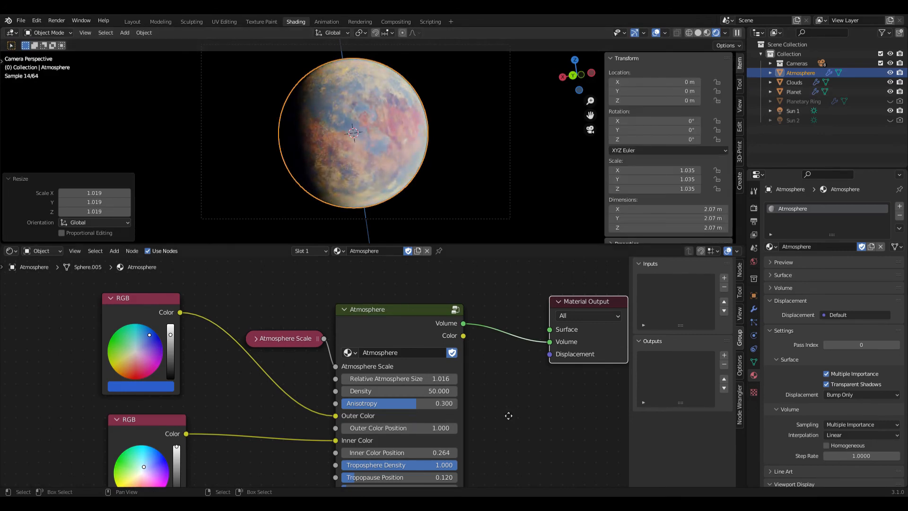
middle_click_drag(508, 416, 487, 387)
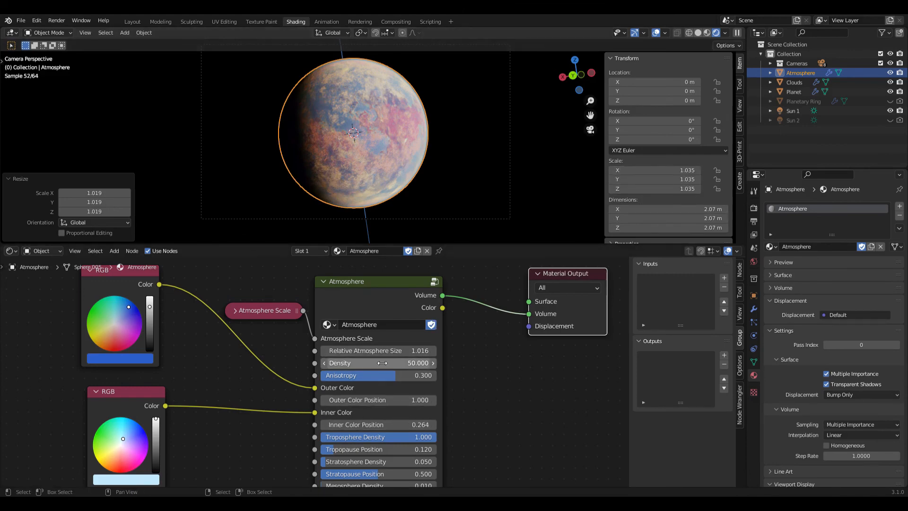
left_click_drag(369, 352, 380, 352)
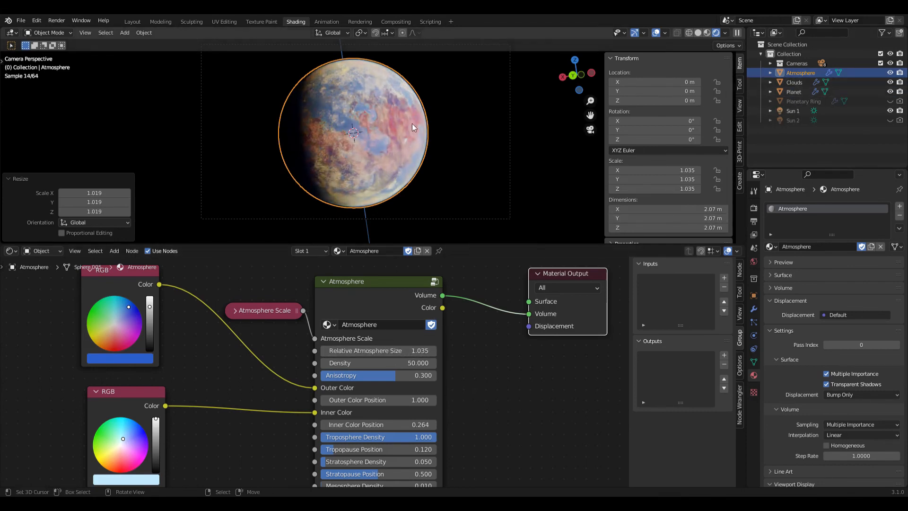
scroll(443, 110, "up", 3)
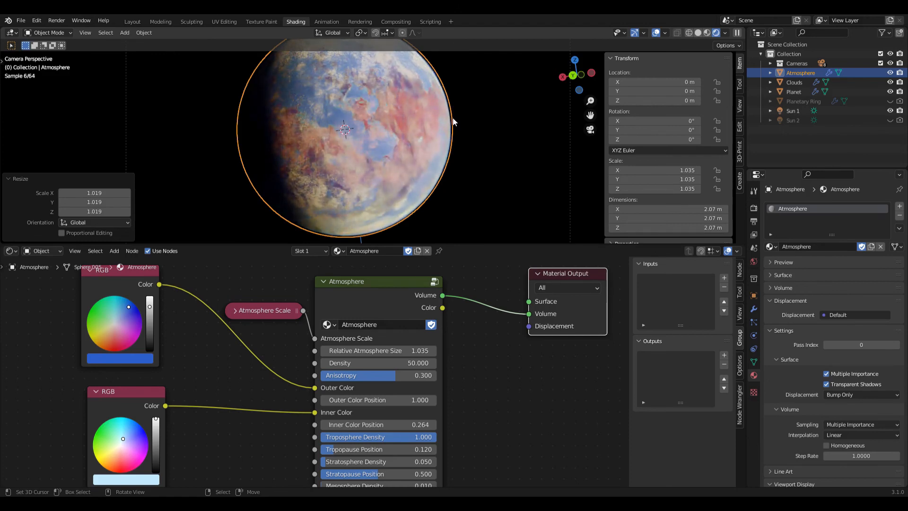
Undo the Atmosphere's Relative Atmosphere Size change and the object's scaling
key("ctrl+z")
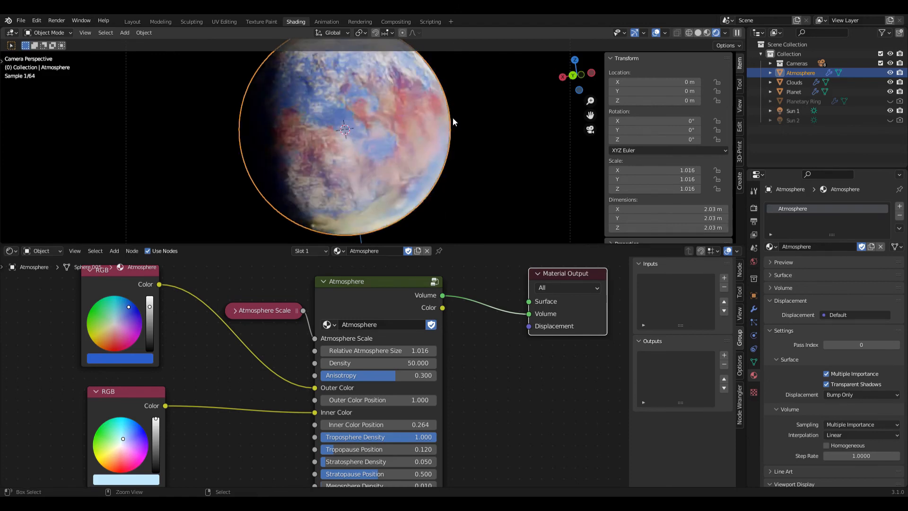
scroll(453, 142, "down", 3)
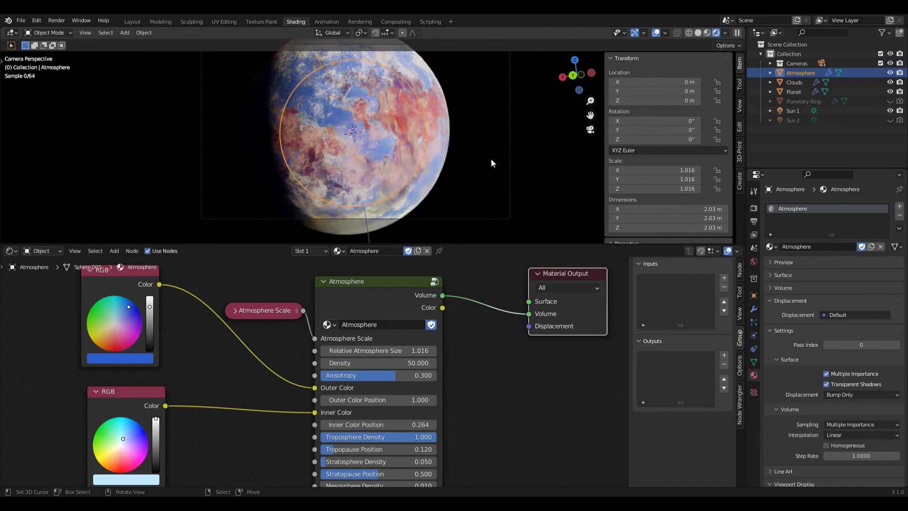
middle_click_drag(438, 124, 440, 139, "shift")
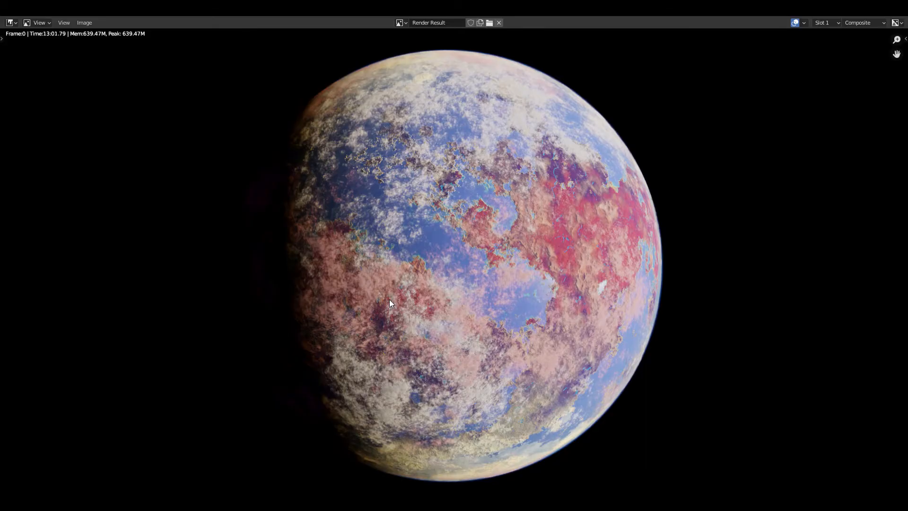
Examine the cloud layers, the shadow side and the atmosphere edge in the rendered planet image
scroll(389, 299, "up", 3)
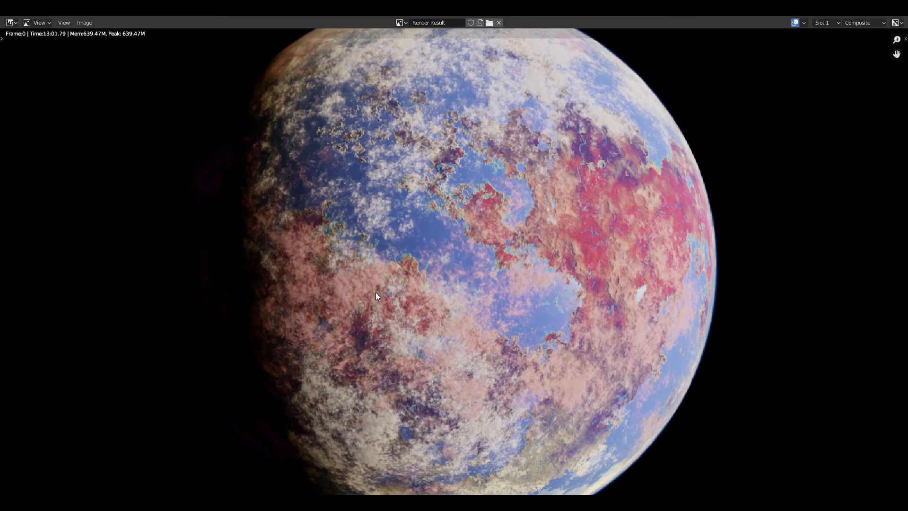
middle_click_drag(293, 189, 521, 177)
middle_click_drag(565, 407, 496, 397)
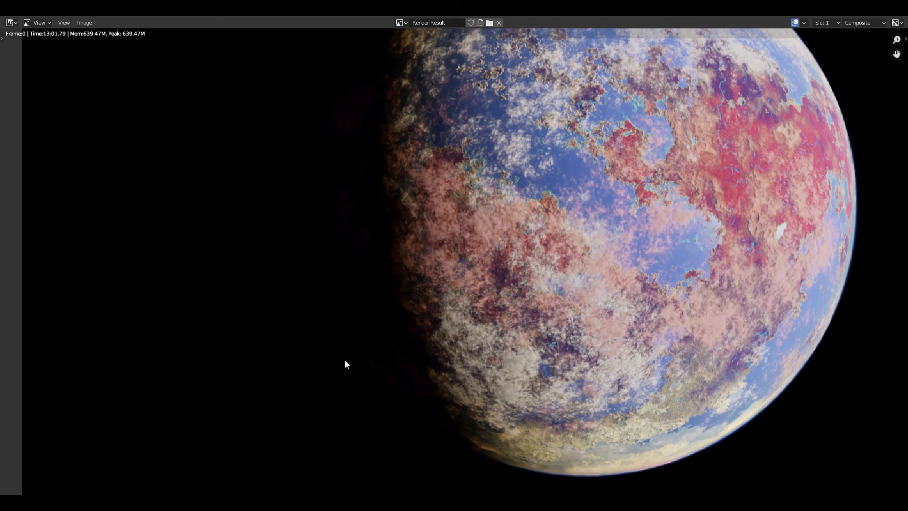
scroll(411, 397, "down", 2)
middle_click_drag(575, 193, 463, 258)
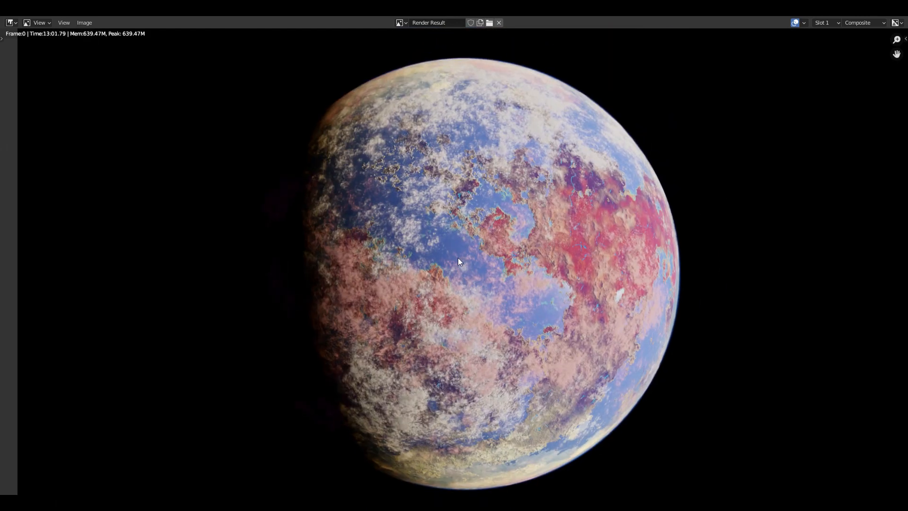
middle_click_drag(487, 273, 469, 259)
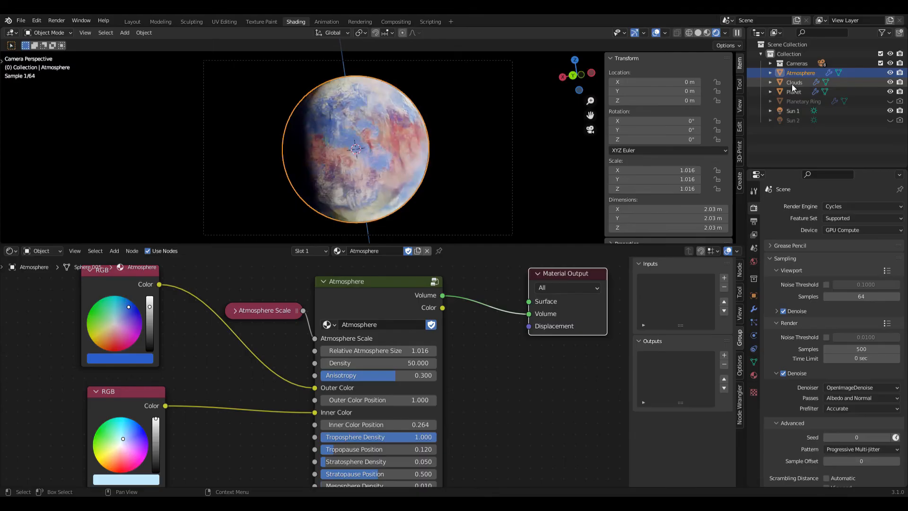
Assign the Black Emission material to the Planet object to isolate the clouds
left_click(793, 89)
left_click(754, 375)
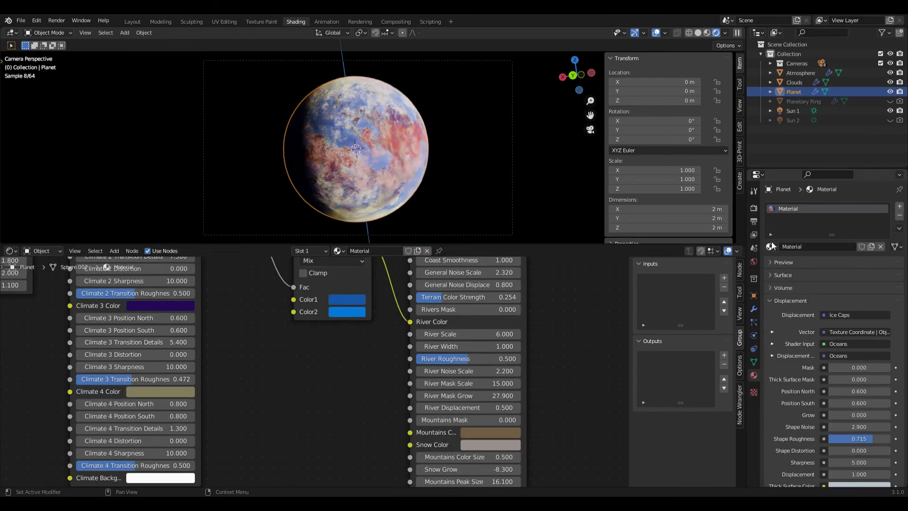
left_click(770, 247)
type("b")
On the Clouds object's white Clouds node, set Turbulence to 1.7 and Cloud Feathers to -0.6
left_click(787, 82)
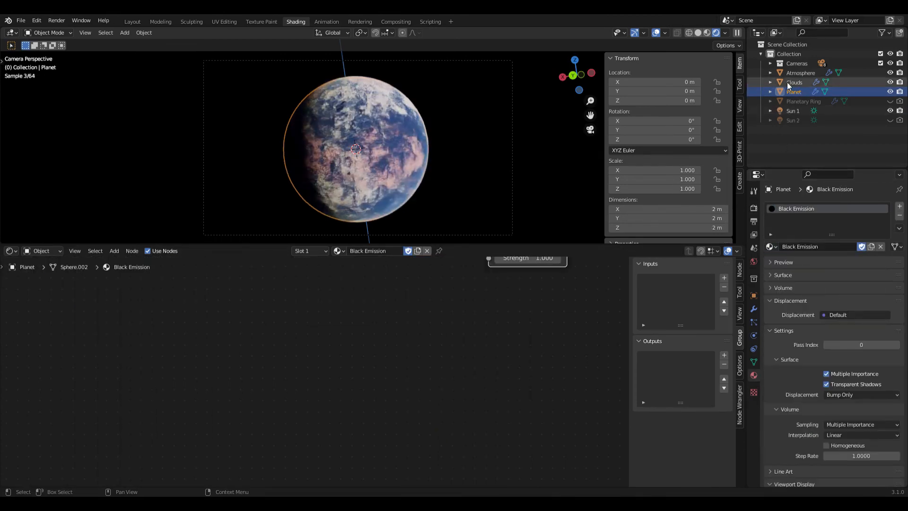
scroll(341, 178, "up", 2)
middle_click_drag(314, 321, 363, 427)
mouse_move(366, 327)
middle_mouse_down()
mouse_move(340, 377)
mouse_move(290, 386)
middle_mouse_up()
mouse_move(337, 415)
middle_mouse_down()
mouse_move(250, 484)
mouse_move(267, 281)
mouse_move(267, 308)
middle_mouse_up()
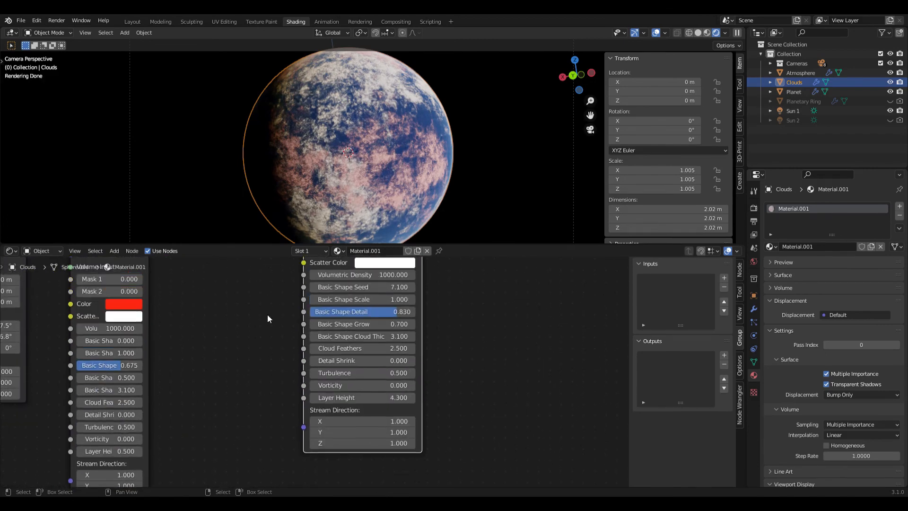
left_click_drag(353, 379, 400, 379)
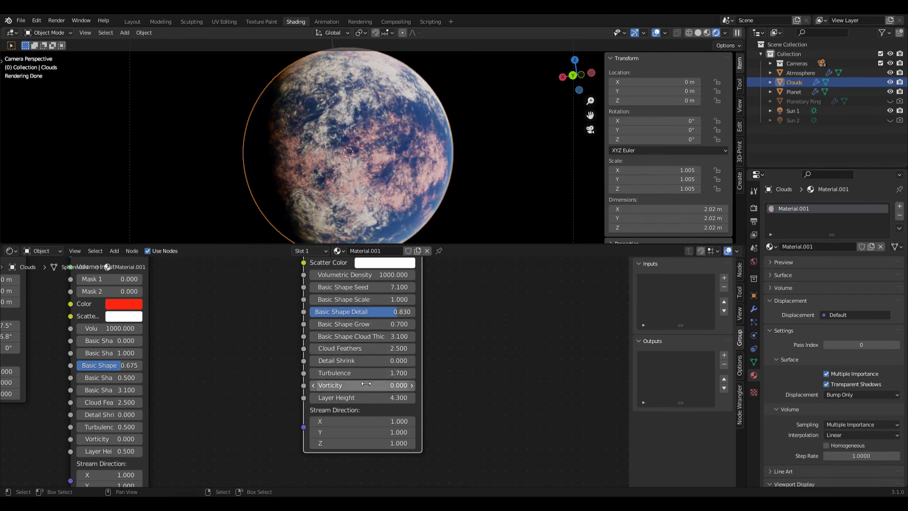
left_click_drag(354, 352, 232, 352)
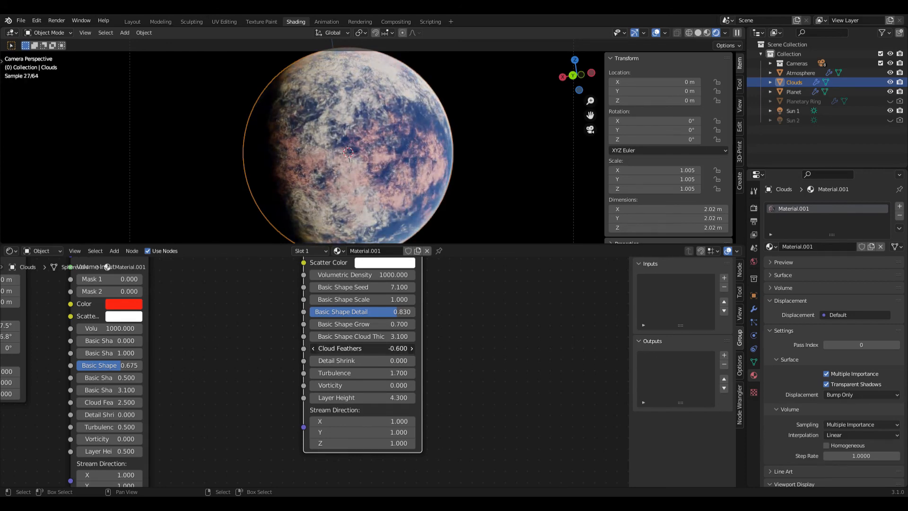
Set the white Clouds node's Basic Shape Grow to 0.5 and its Turbulence to 1.1
mouse_move(362, 324)
left_mouse_down()
mouse_move(331, 325)
mouse_move(352, 324)
left_mouse_up()
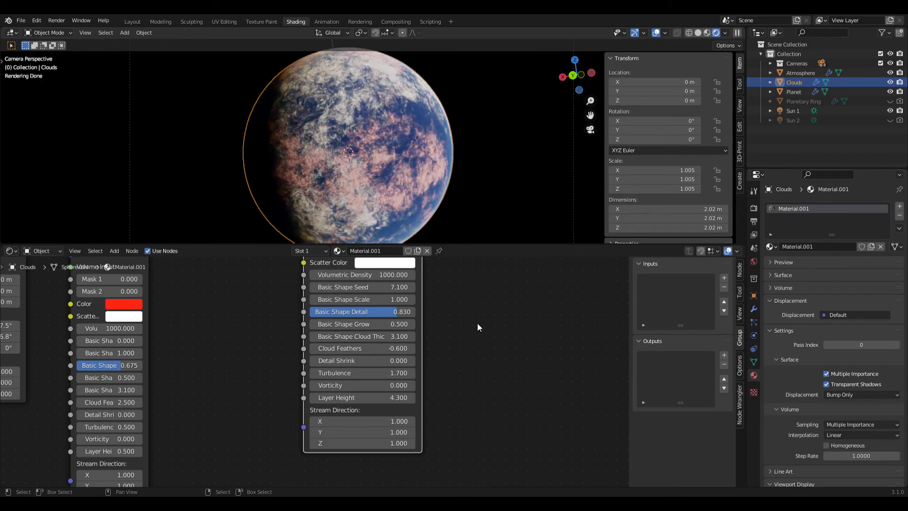
middle_click_drag(240, 296, 270, 327)
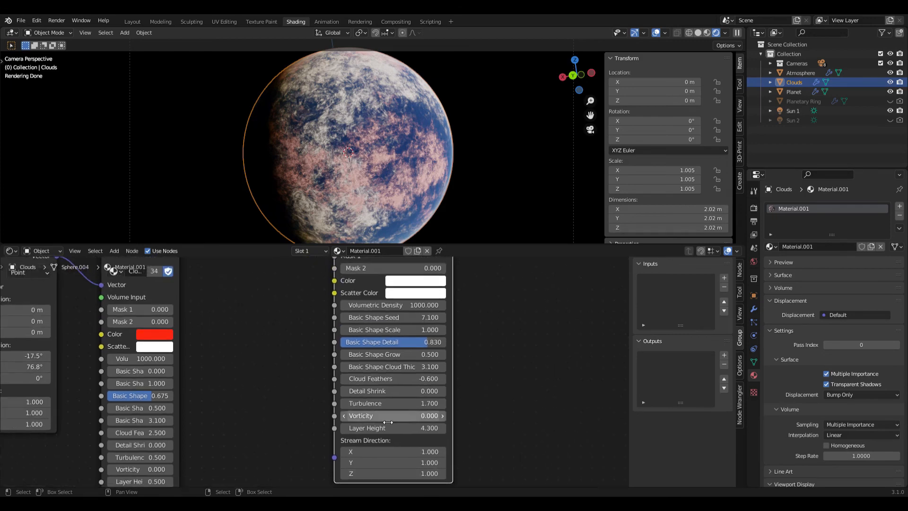
left_click_drag(393, 404, 365, 403)
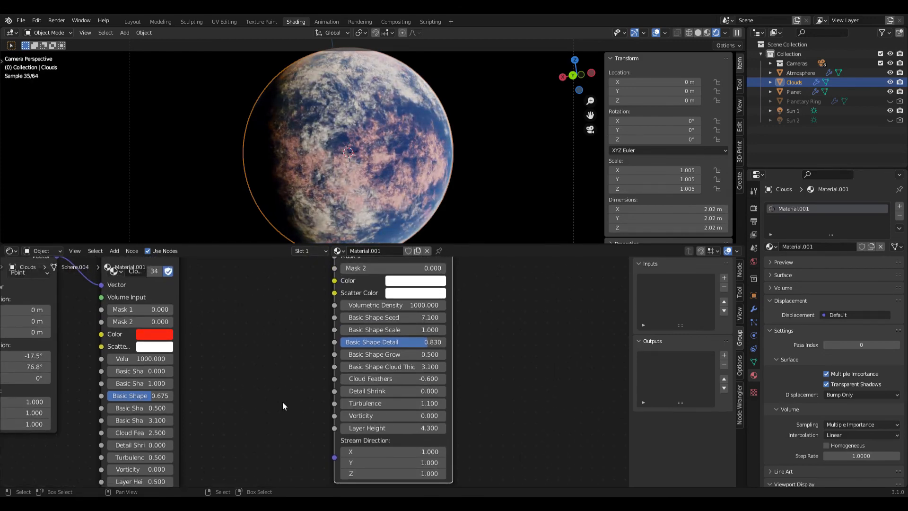
middle_click_drag(286, 342, 329, 374)
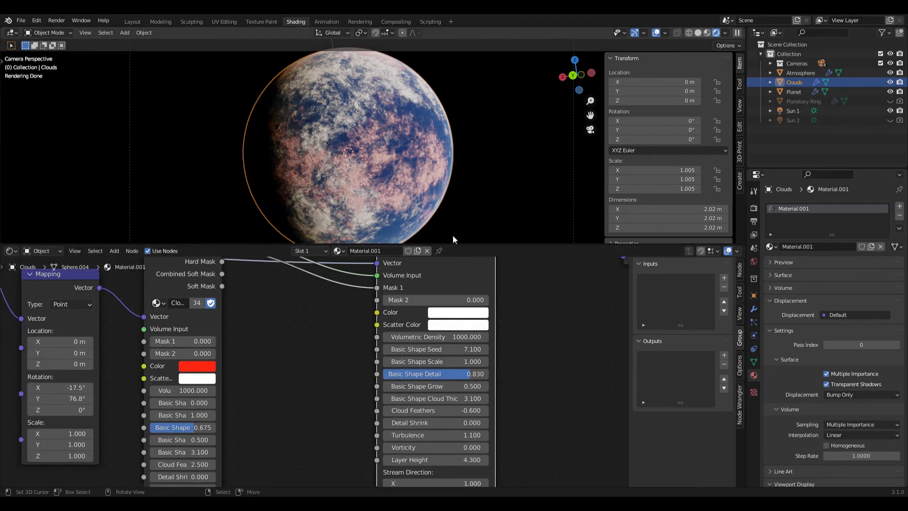
Assign the original planet material, Material, back to the Planet object and switch the viewport to solid shading
left_click(795, 92)
left_click(771, 247)
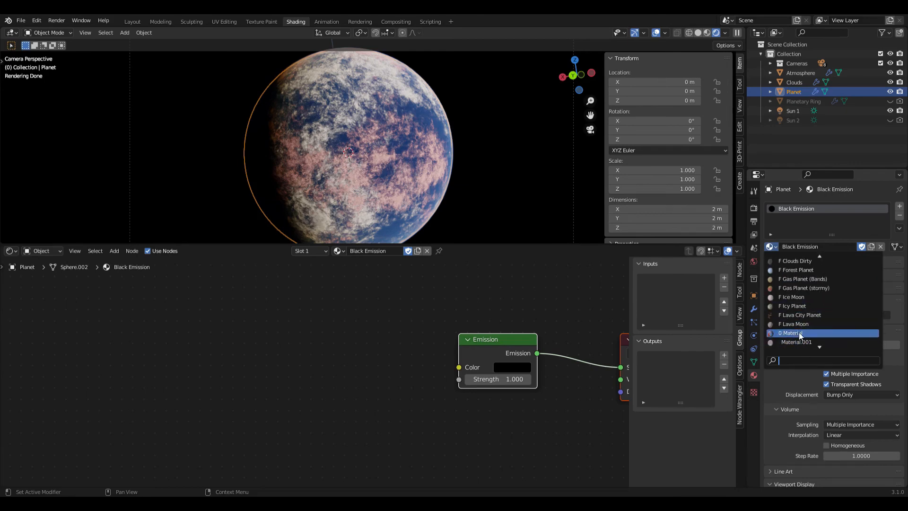
left_click(799, 333)
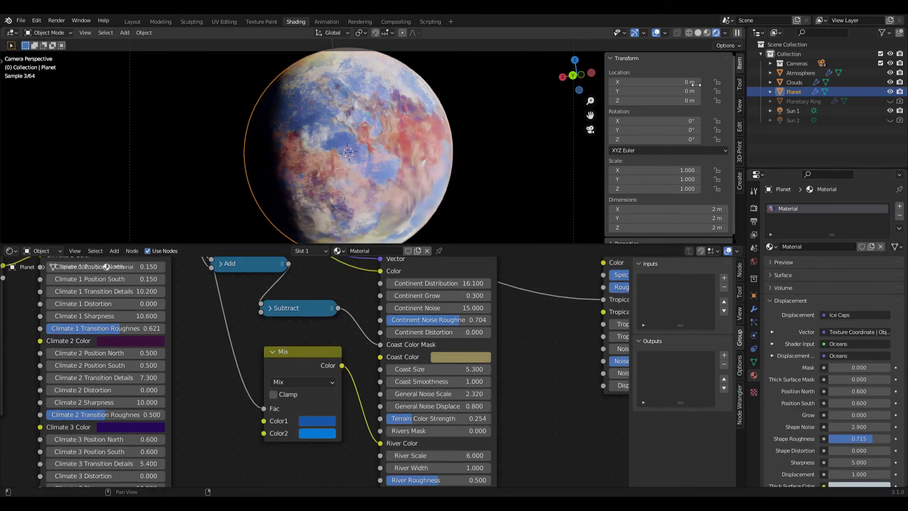
left_click(698, 33)
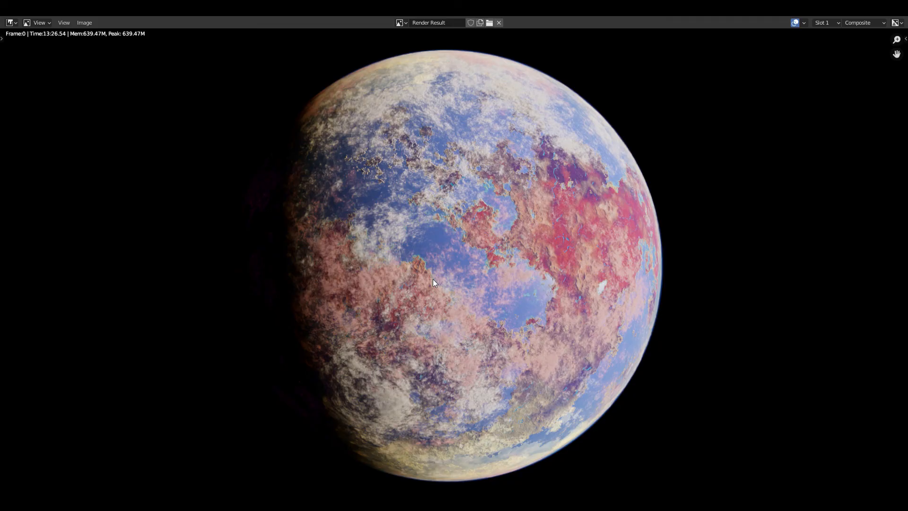